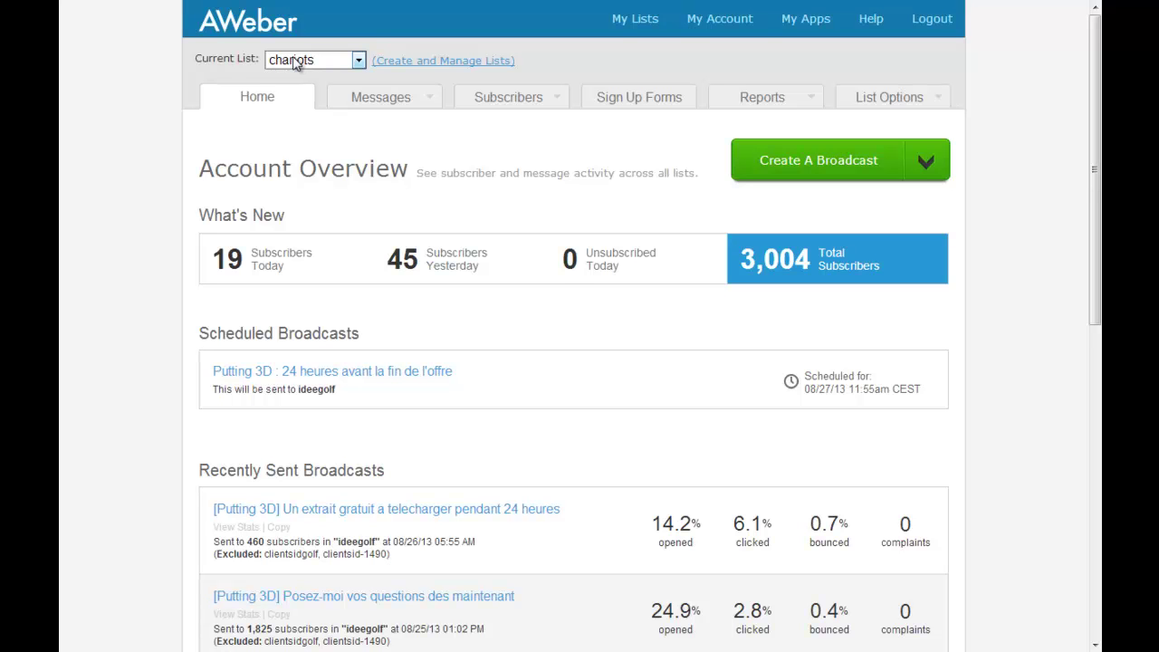
Step: Go to Sign Up Forms for the chariots list and begin creating the first form
left_click(650, 106)
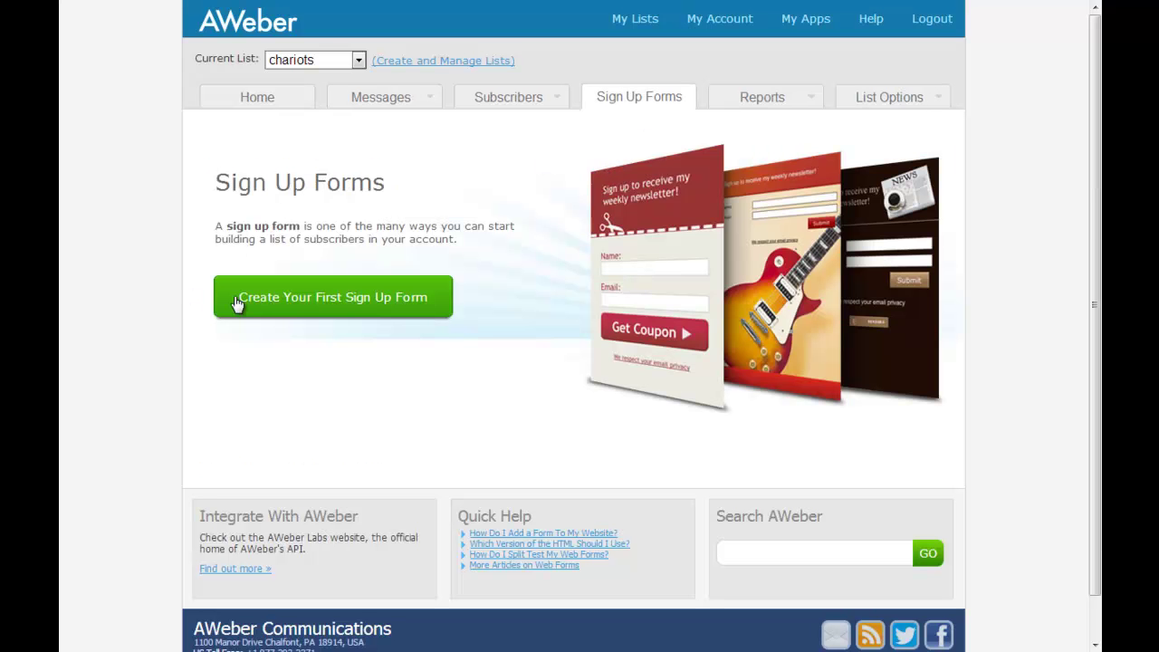
left_click(290, 300)
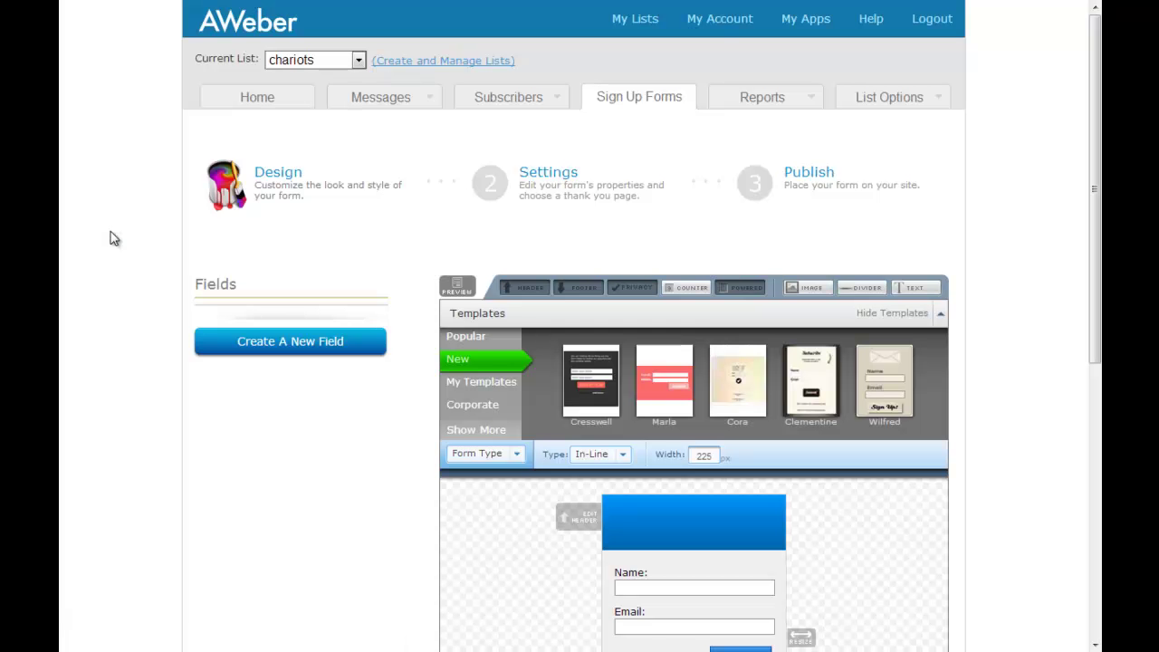
Step: Scroll to the designer preview of the default Name and Email form and remove its header
scroll(169, 226, "down", 3)
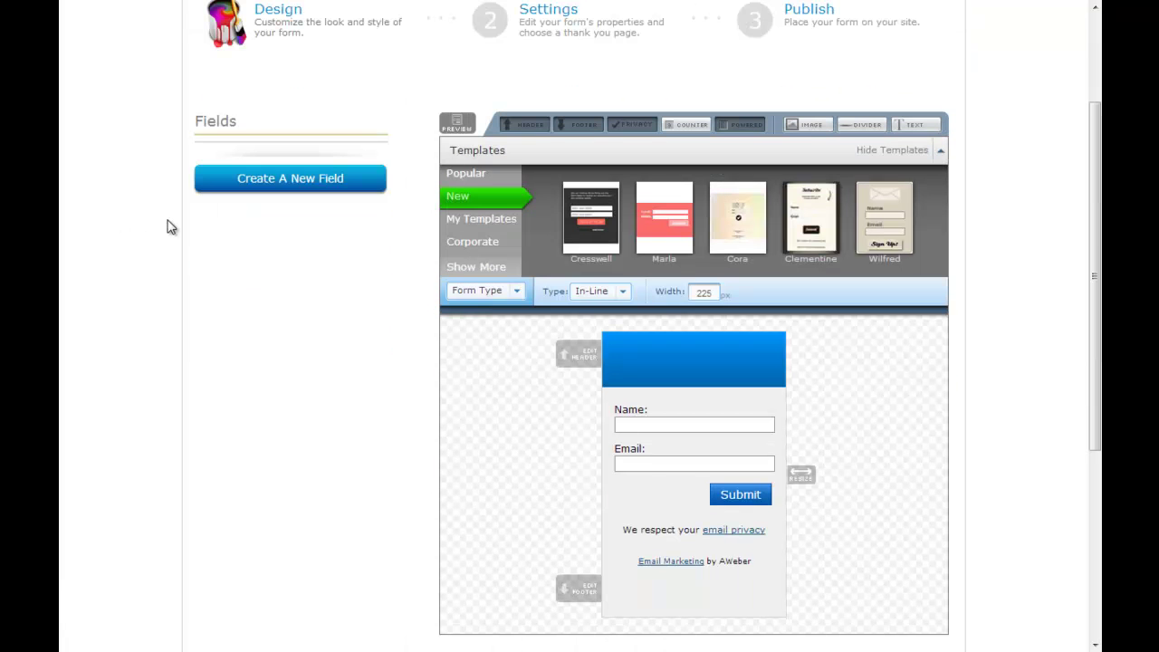
left_click_drag(196, 118, 235, 115)
left_click(237, 118)
Step: Toggle the form header off and back on, closing its editor unchanged
left_click(512, 125)
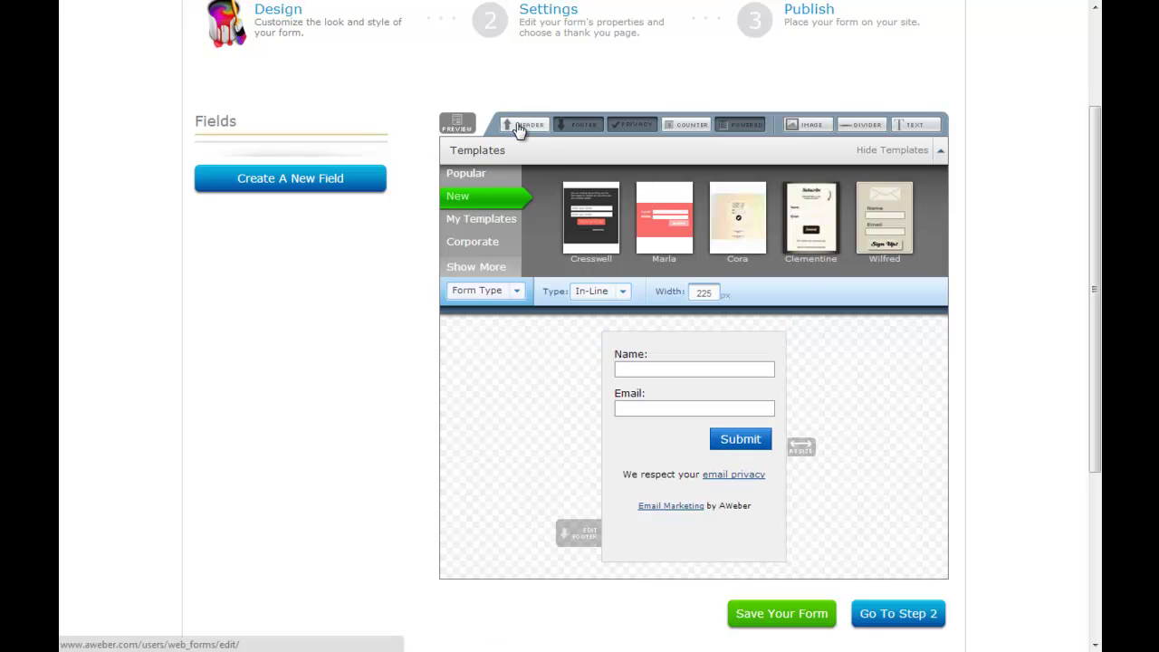
left_click(519, 130)
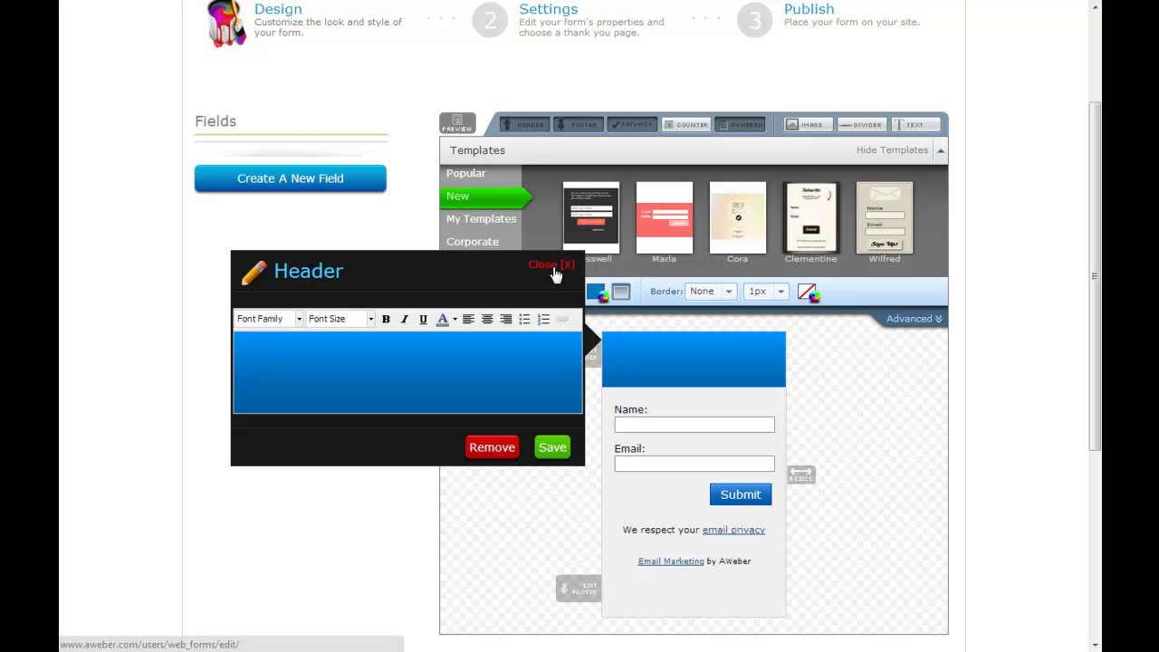
left_click(552, 265)
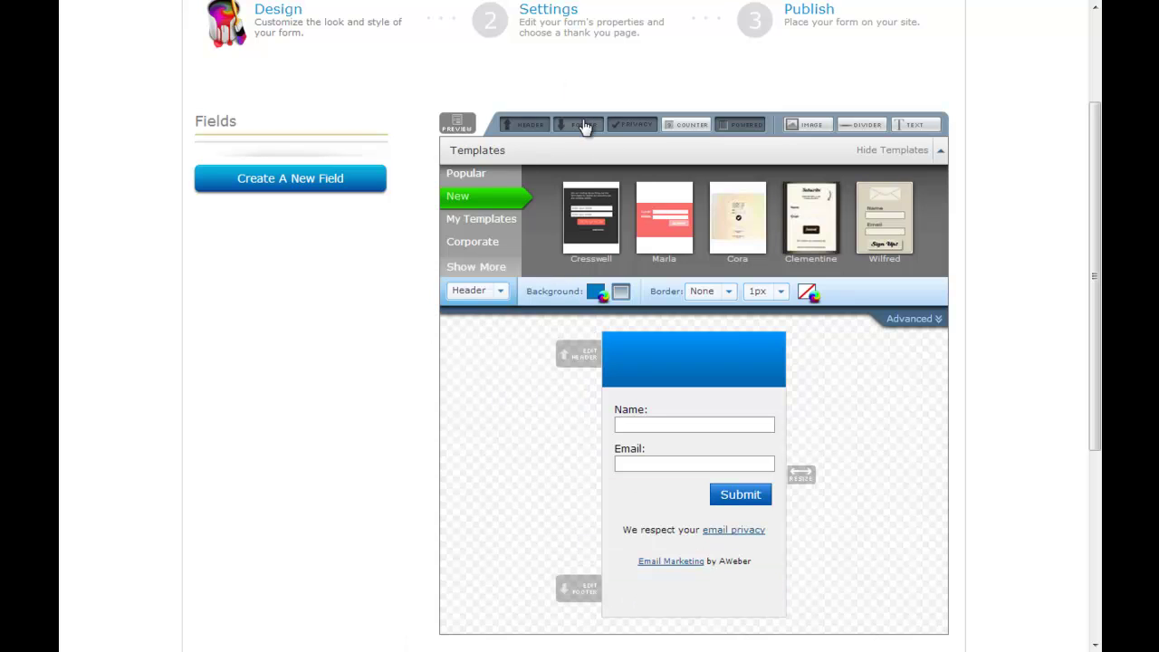
Step: Disable the 'We respect your email privacy' line on the form
left_click(638, 127)
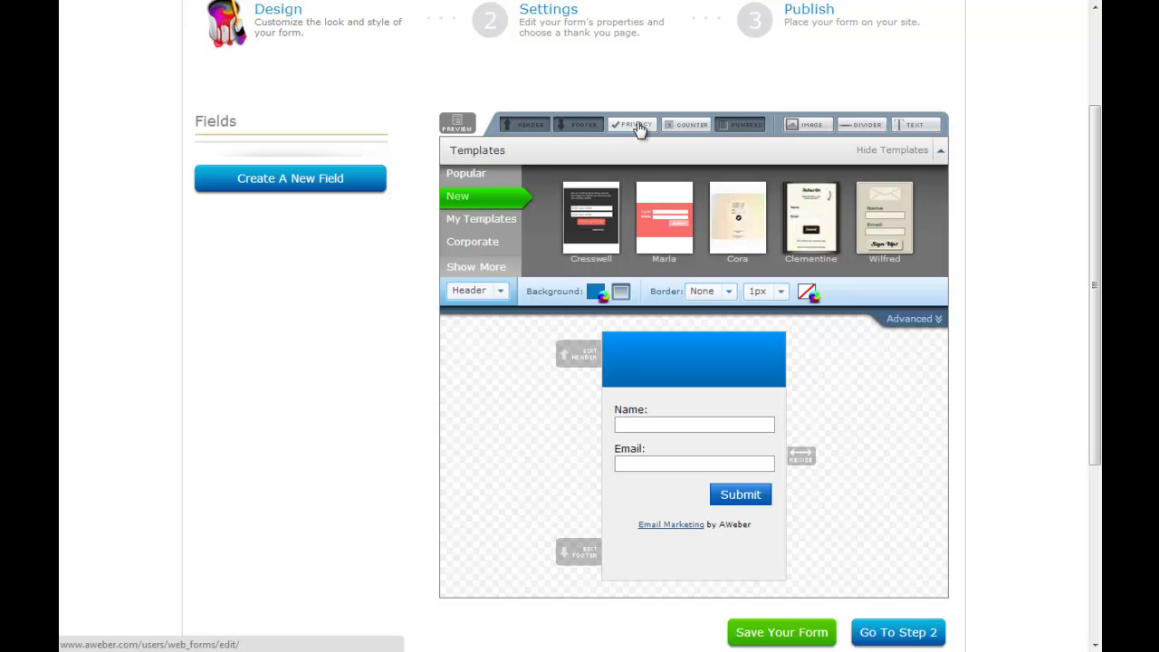
left_click(639, 128)
left_click(552, 468)
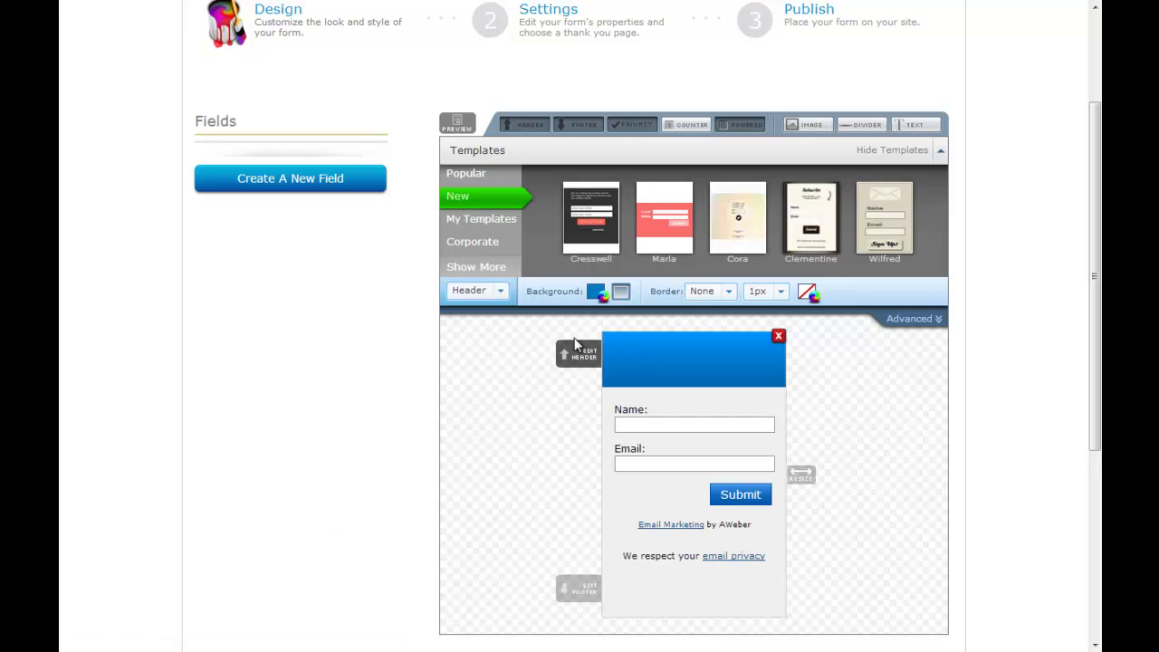
left_click(631, 128)
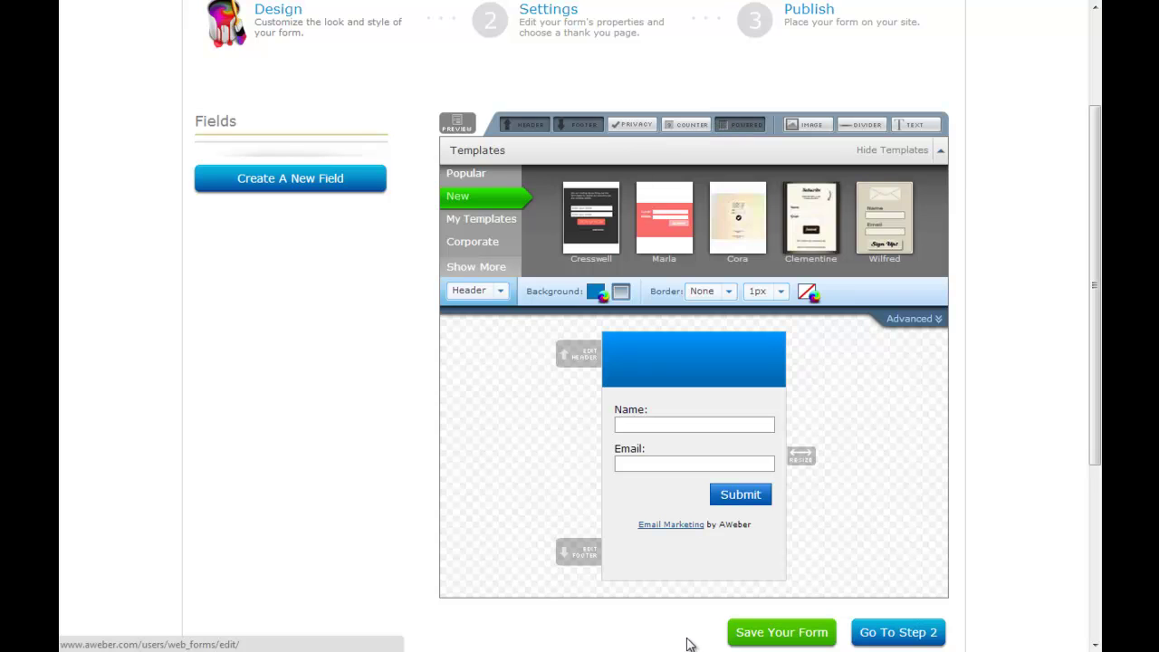
mouse_move(677, 534)
Step: Remove the AWeber credit and enter a centred header 'Téléchargez mon guide gratuit sur le golf'
left_click(735, 127)
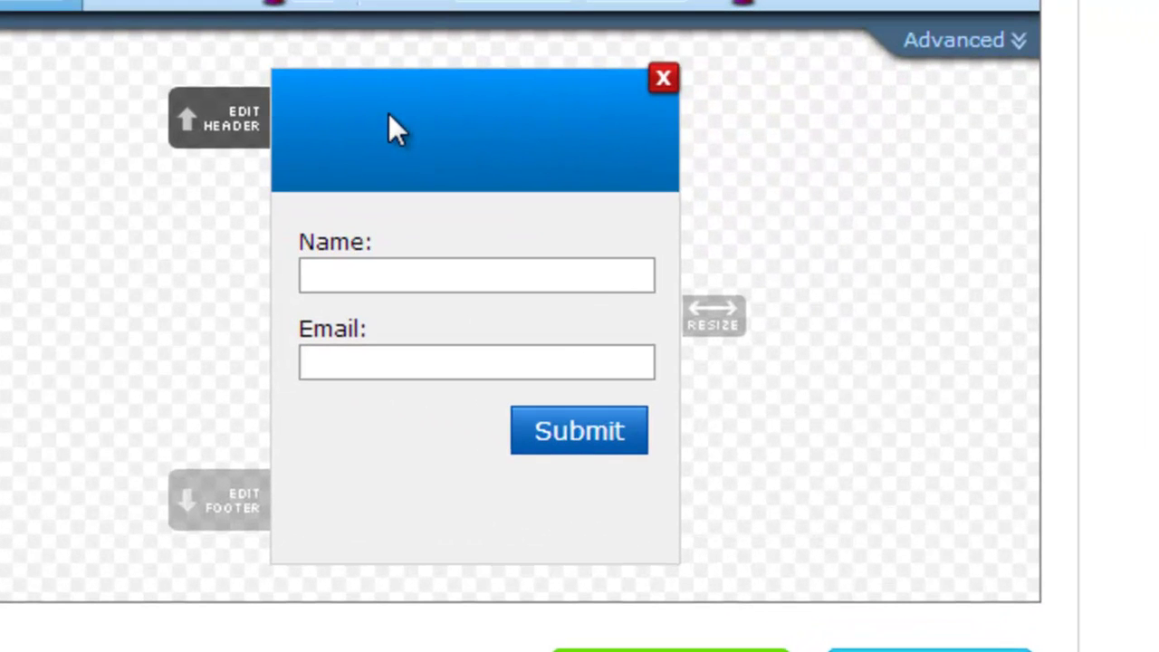
left_click(389, 120)
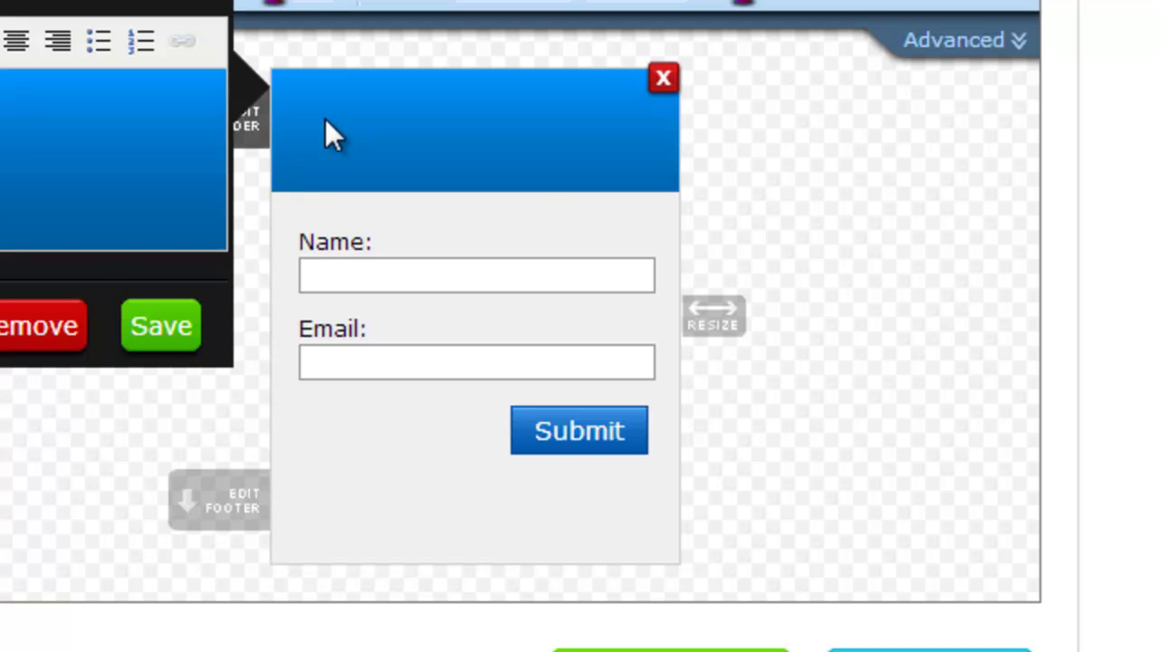
type("Téléchargez")
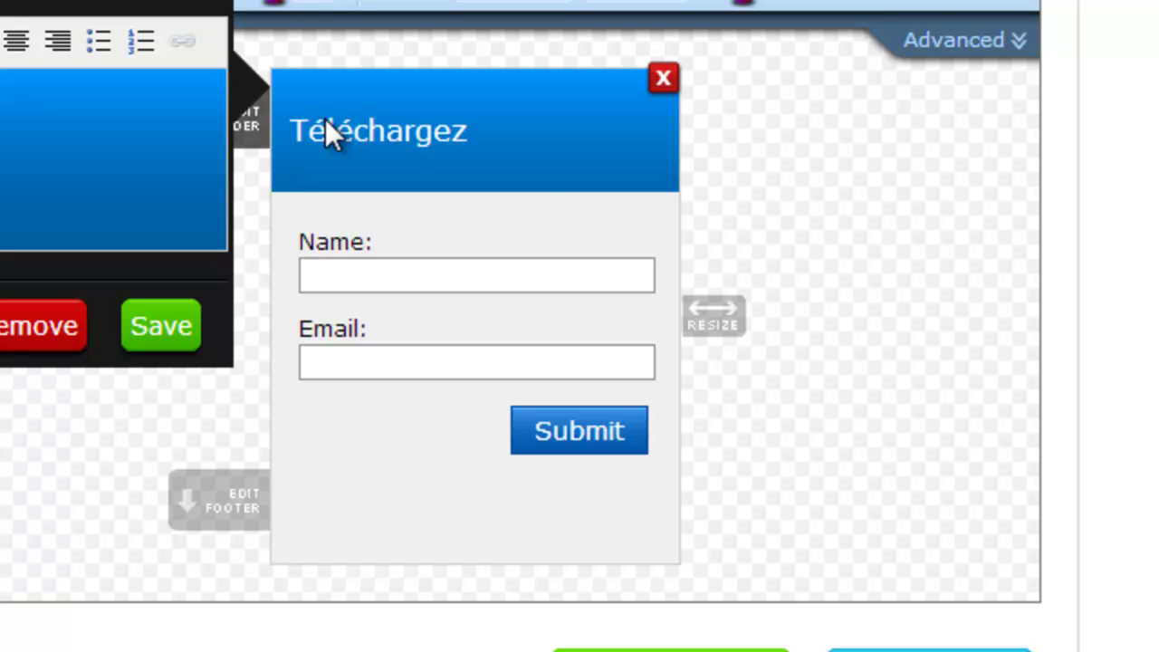
type(" mon guide gratuit sur le golf")
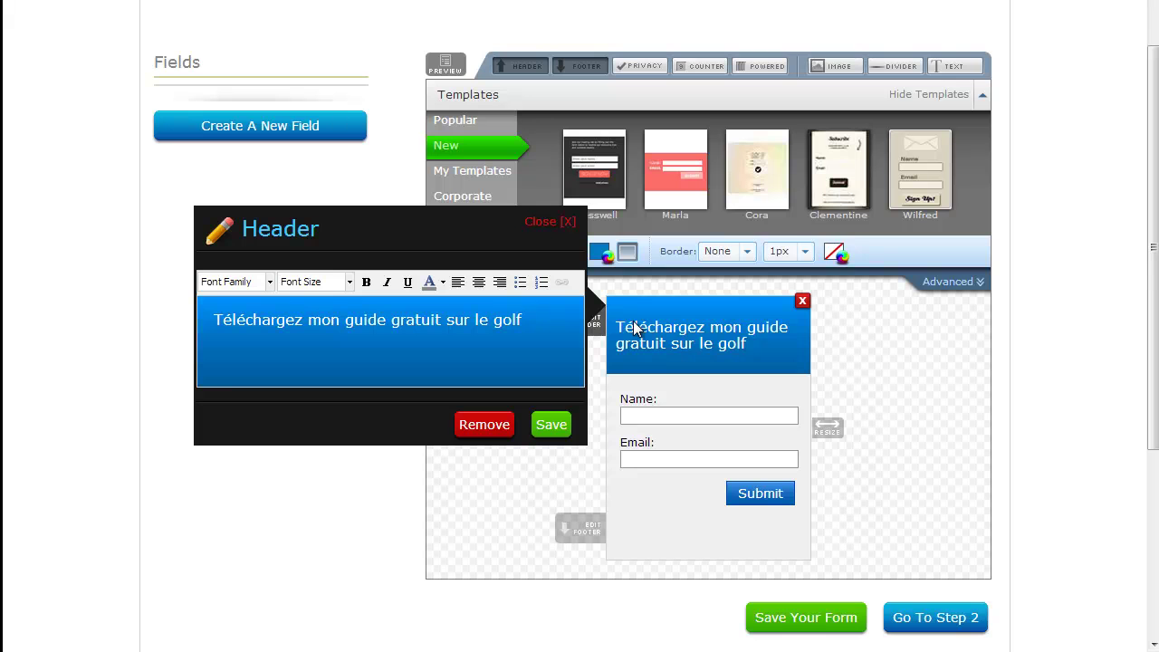
left_click(464, 281)
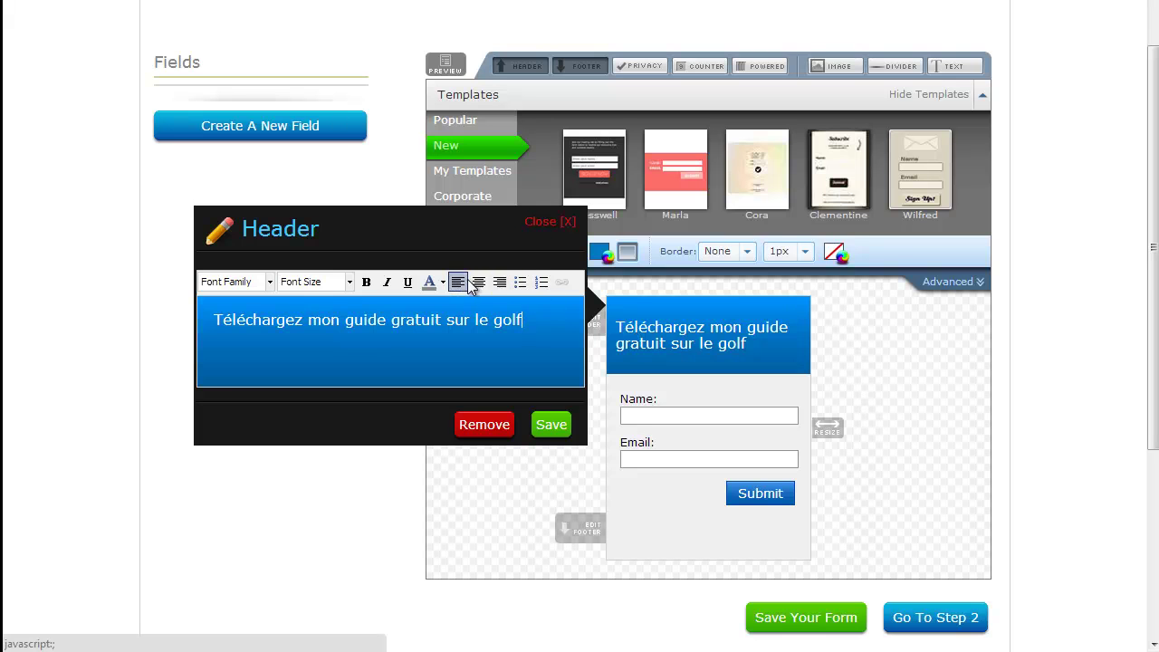
left_click(479, 282)
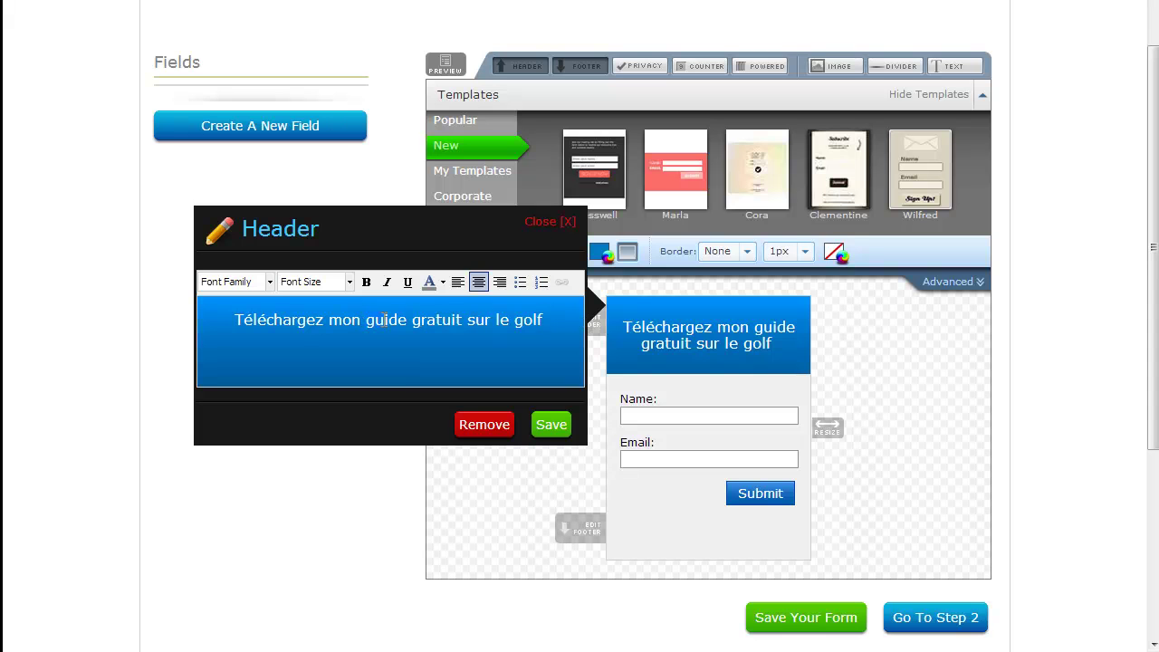
Step: Bold 'guide gratuit', split the header over two lines, trim it to 'Téléchargez le guide gratuit', and save
left_click(365, 282)
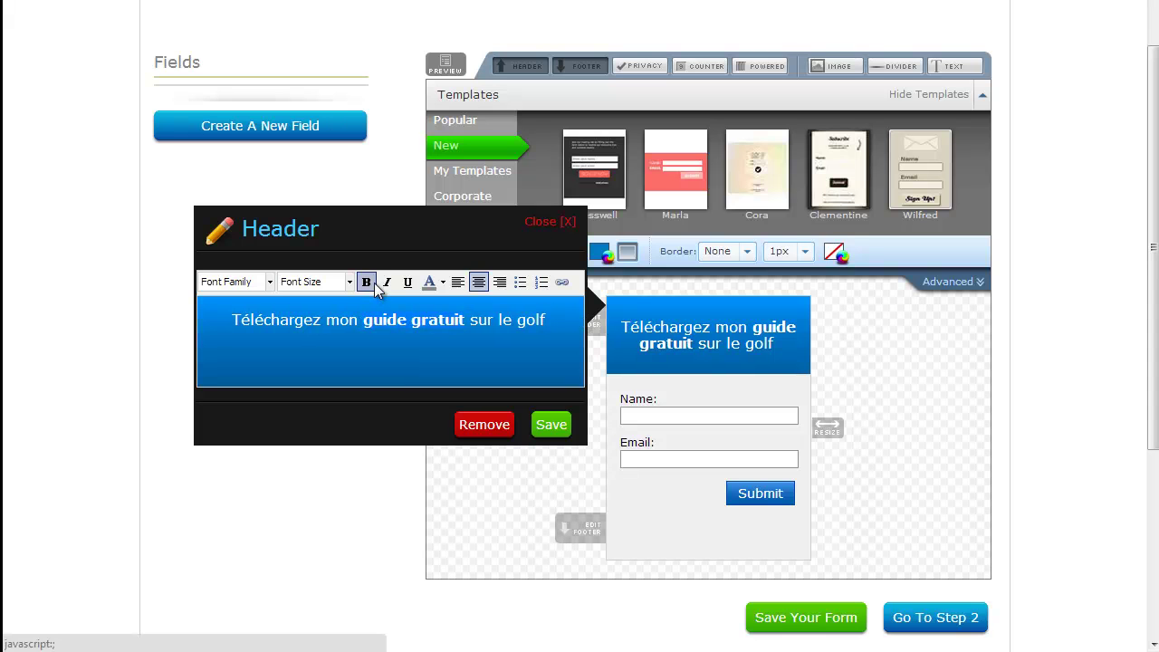
left_click(363, 321)
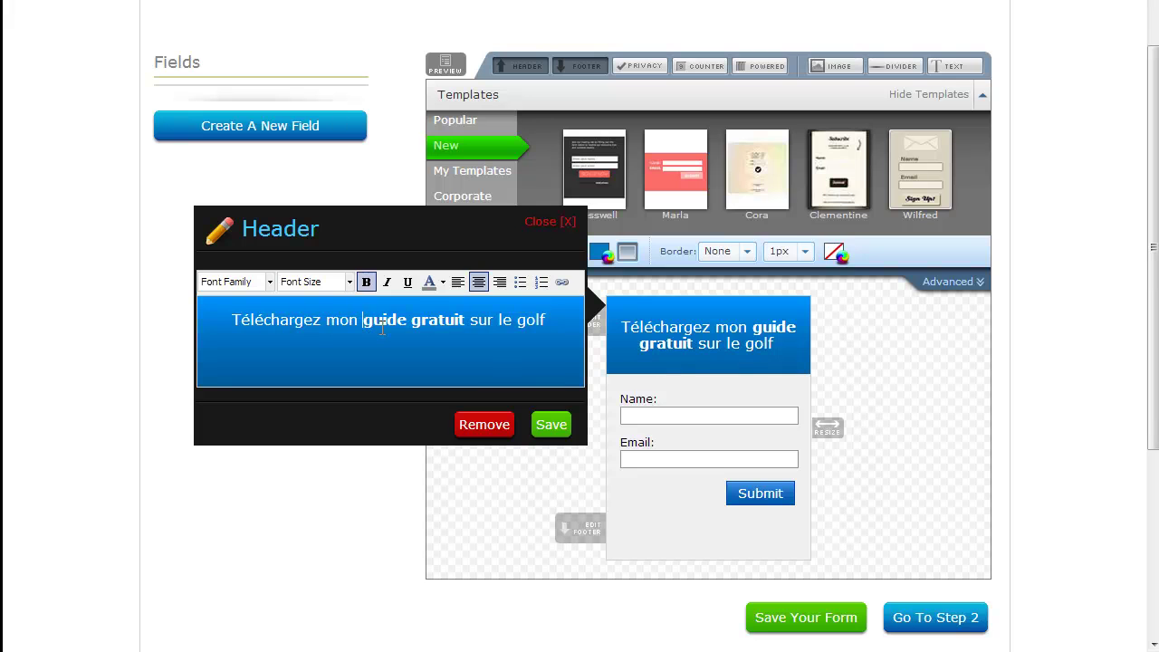
key("Return")
key("ctrl+Right")
key("ctrl+Right")
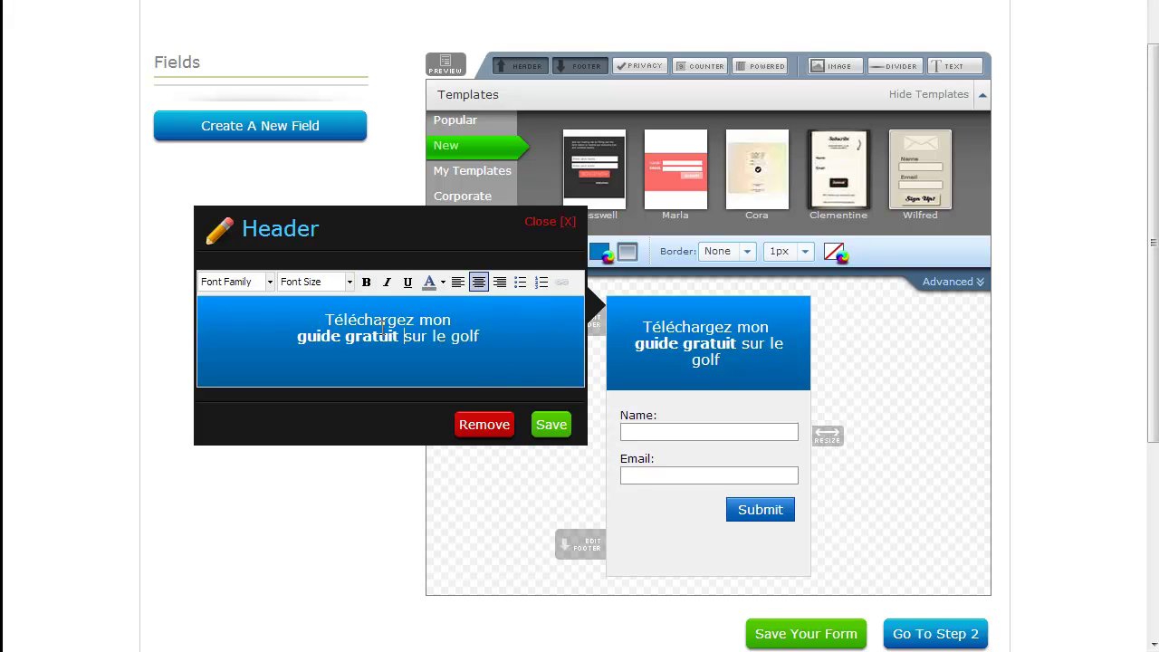
key("ctrl+shift+Right")
key("ctrl+shift+Right")
key("ctrl+shift+Right")
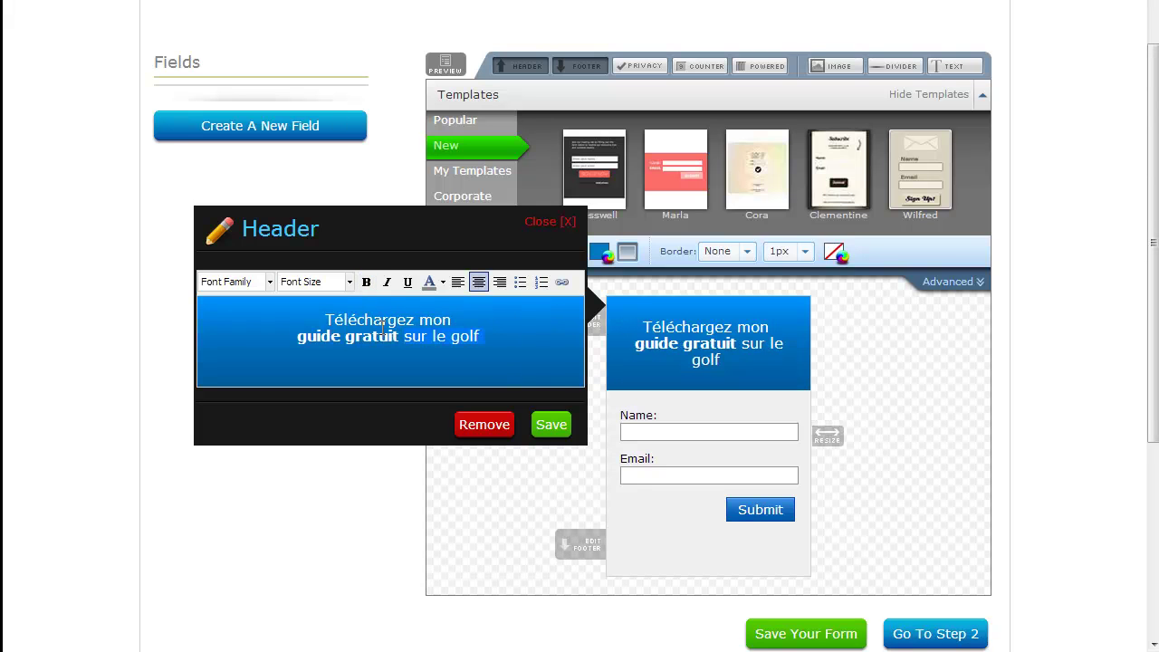
key("Delete")
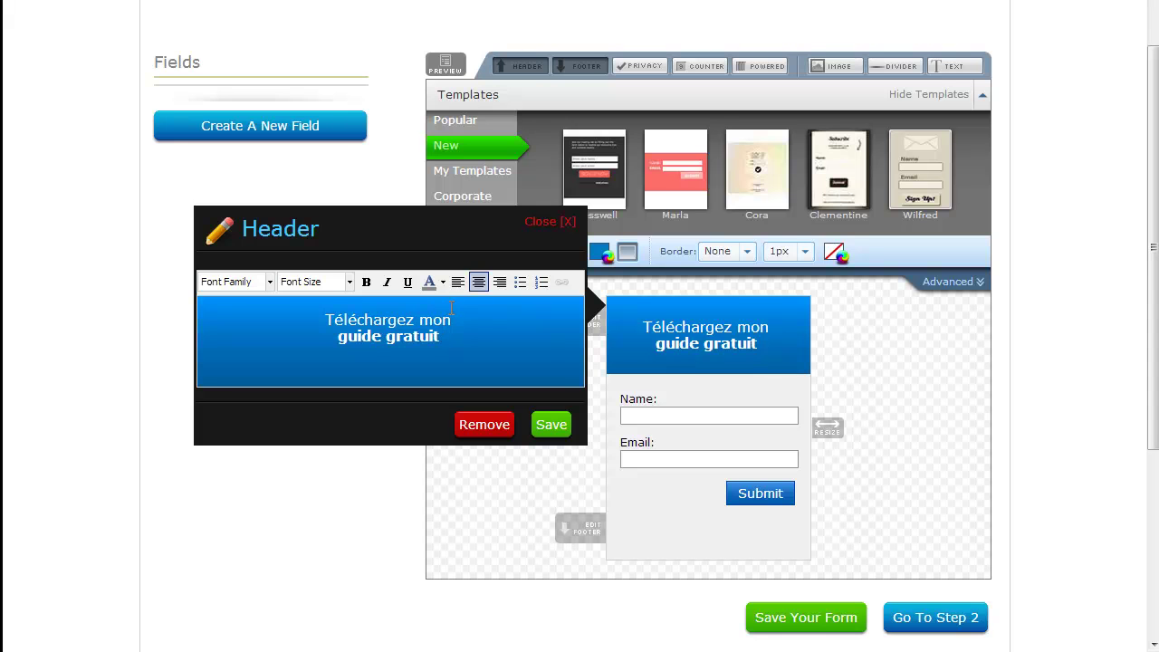
left_click_drag(450, 320, 429, 321)
type("le")
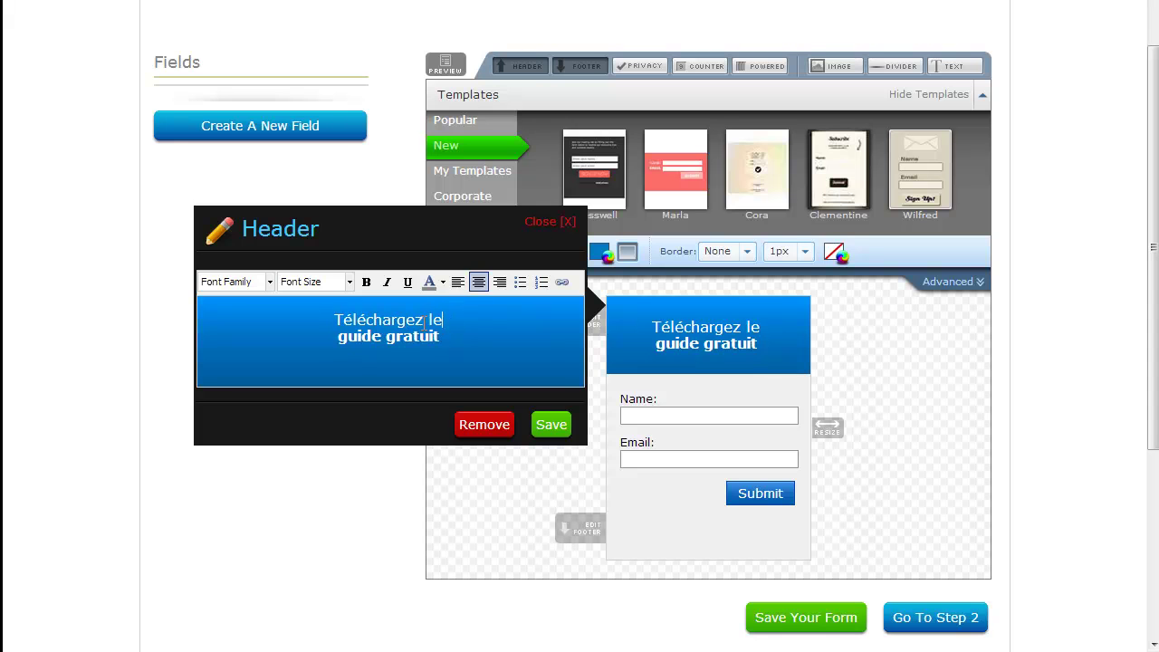
left_click(551, 425)
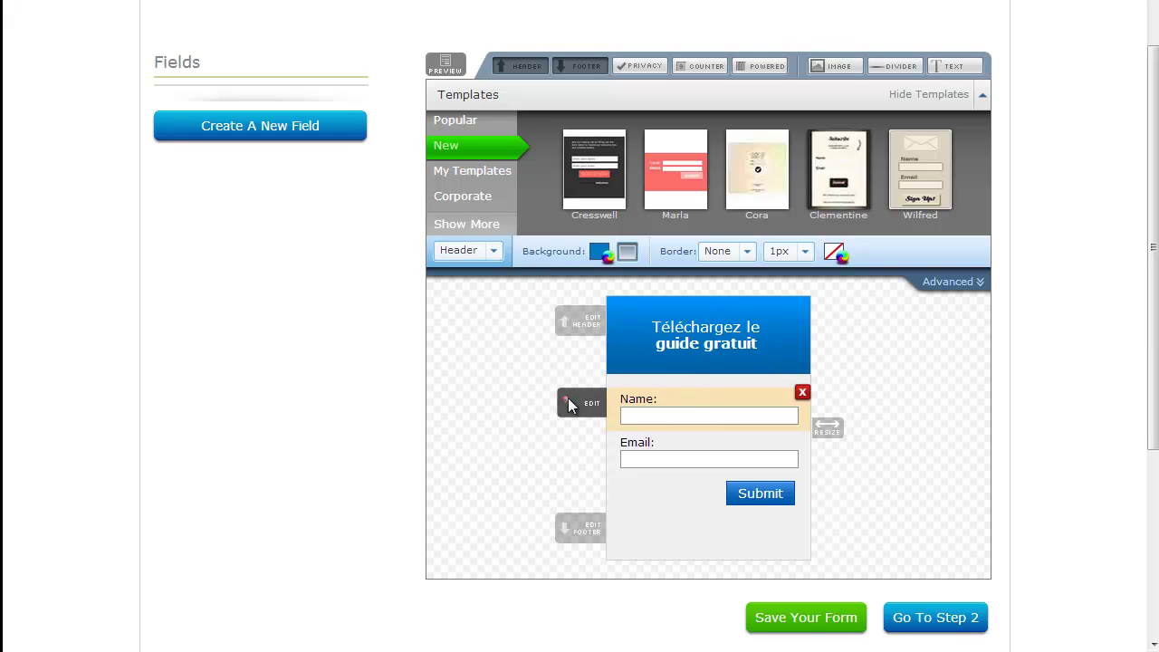
Step: Give the header a crimson gradient background
left_click(599, 251)
left_click(693, 341)
left_click_drag(700, 303, 696, 255)
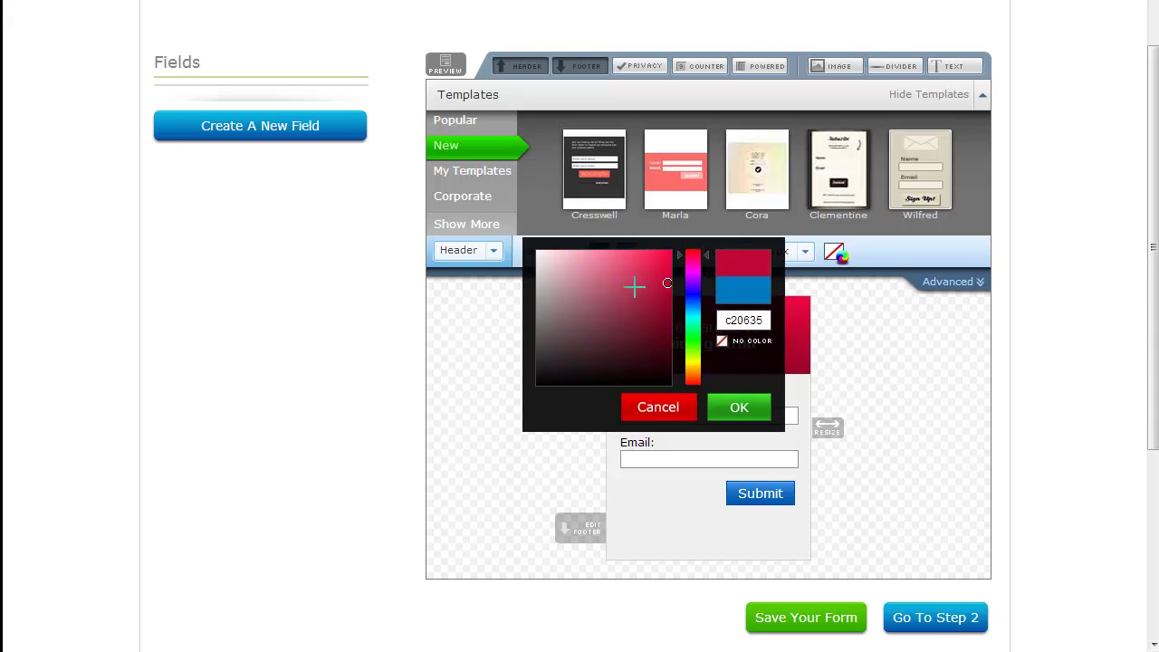
left_click_drag(636, 286, 617, 288)
left_click(734, 407)
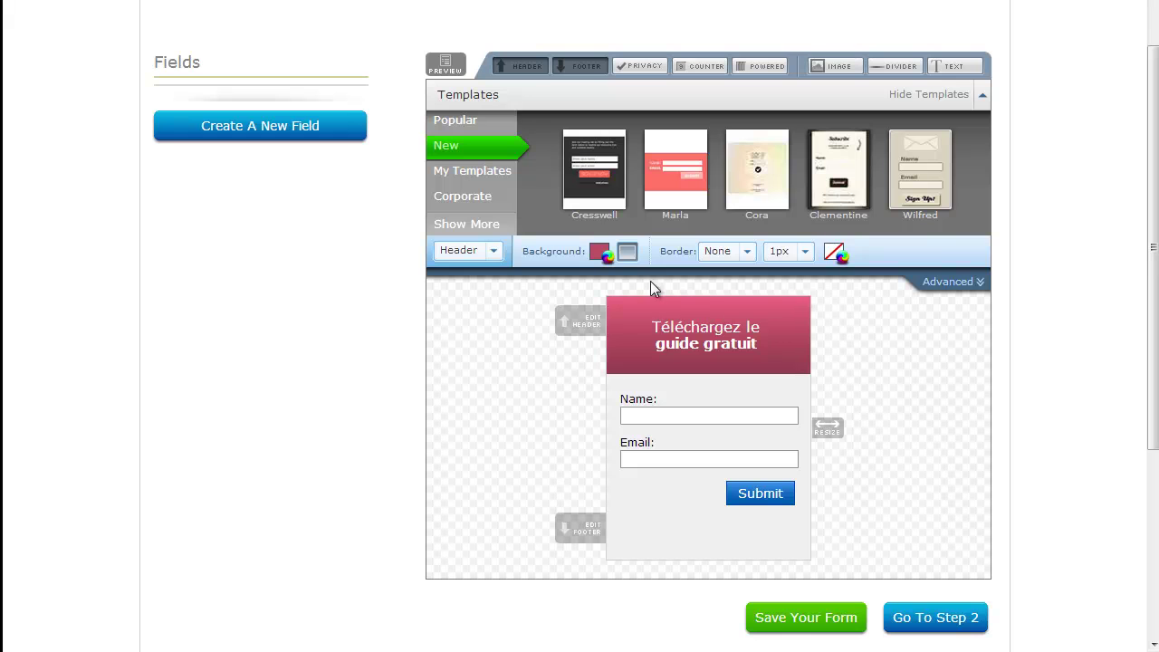
left_click(627, 252)
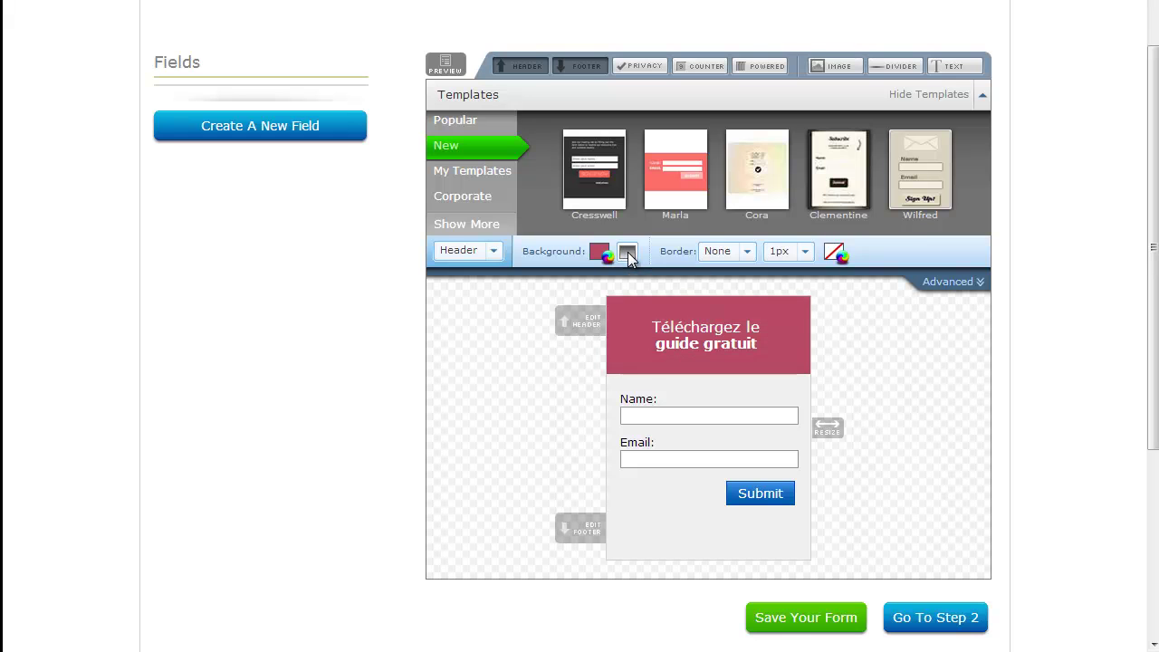
left_click(627, 253)
left_click(627, 253)
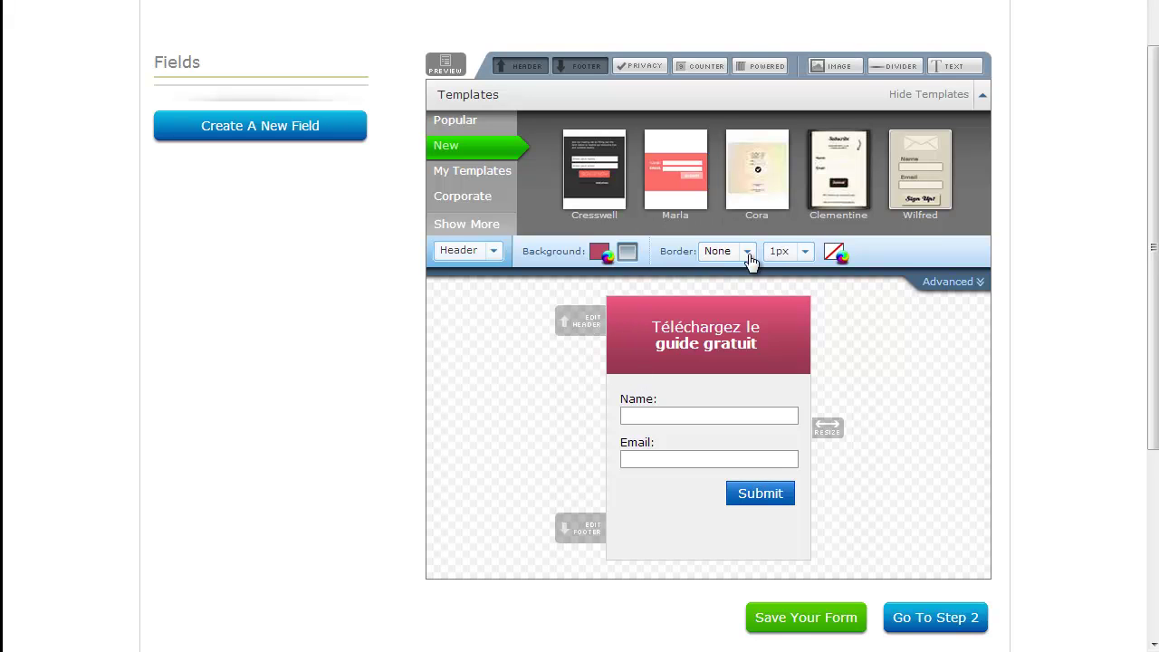
Step: Give the header a solid 5px black border
left_click(748, 258)
left_click(748, 278)
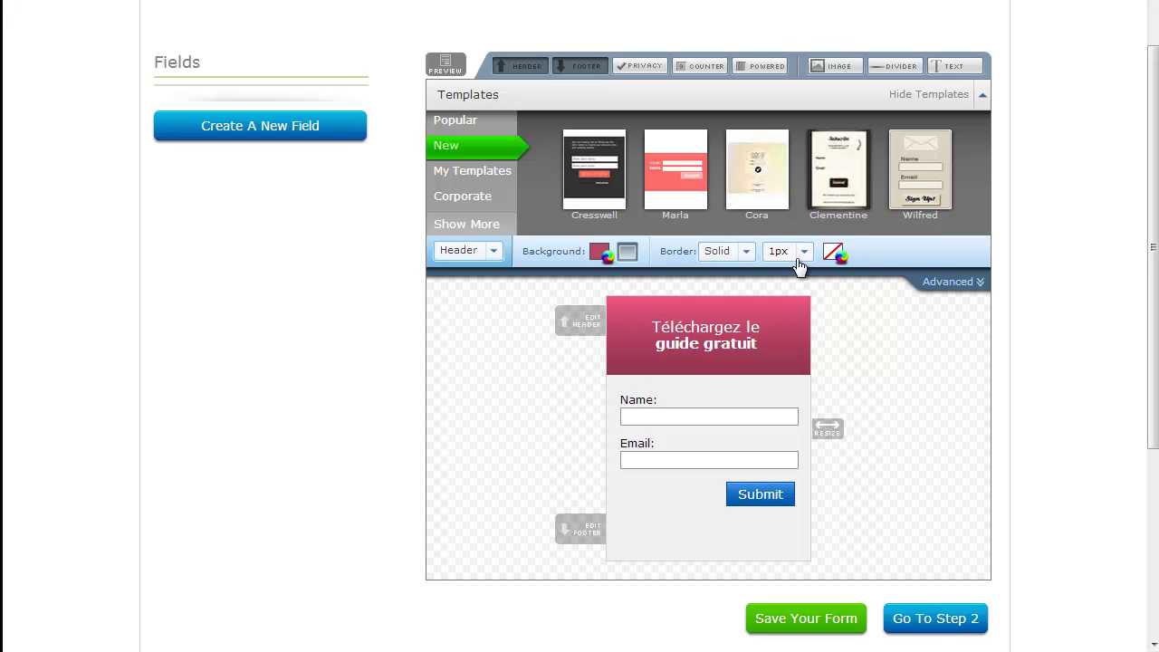
left_click(808, 257)
left_click(784, 367)
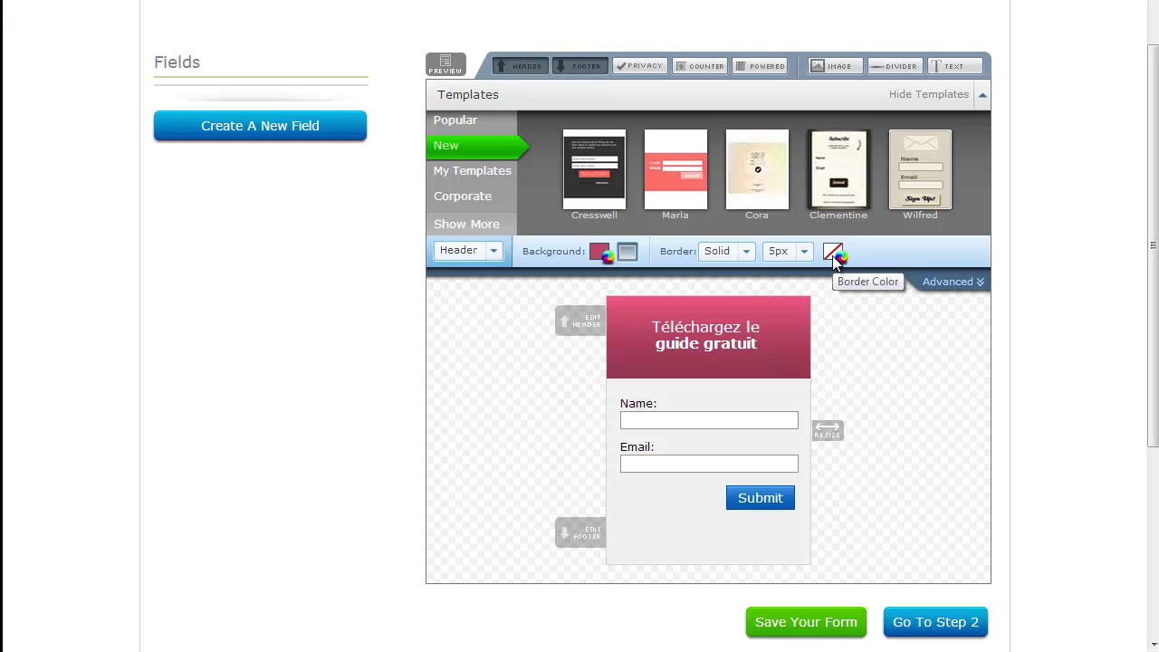
left_click(831, 255)
left_click(991, 297)
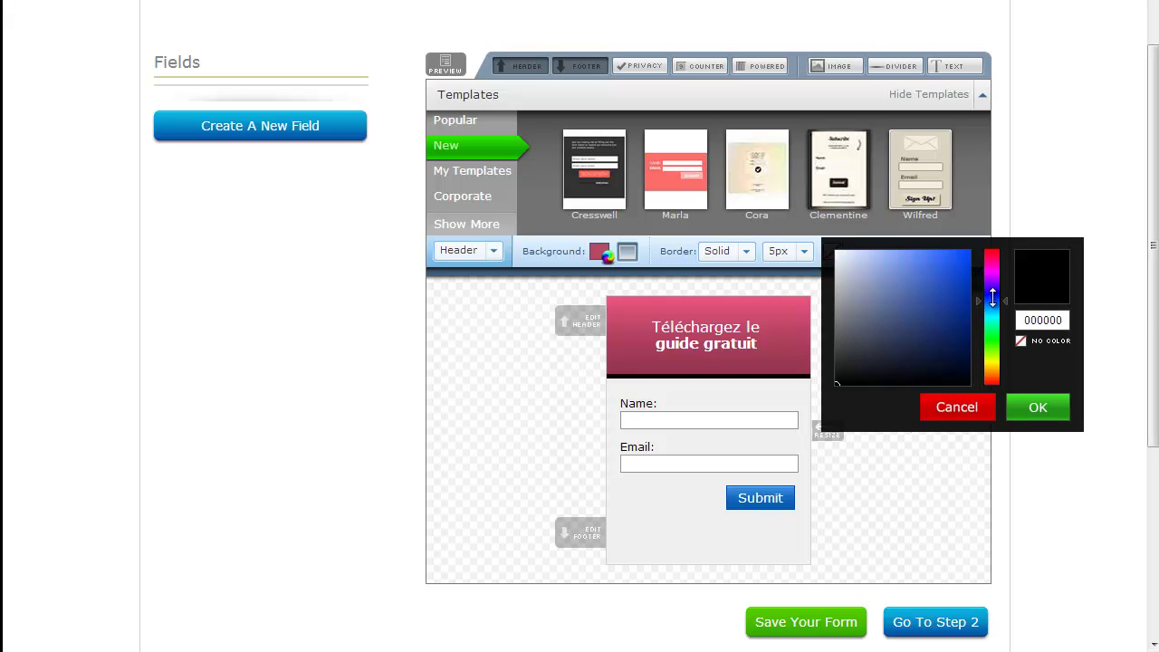
left_click(1037, 407)
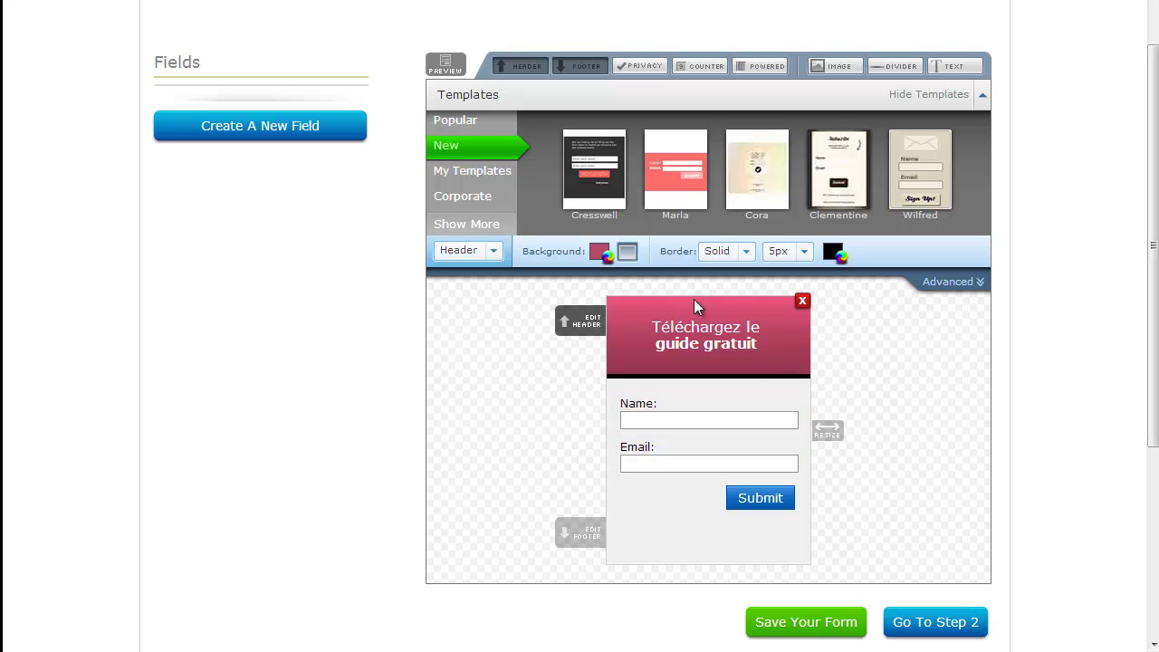
Step: Add an image block from the pasted golf e-book cover URL, positioned centre
left_click(839, 66)
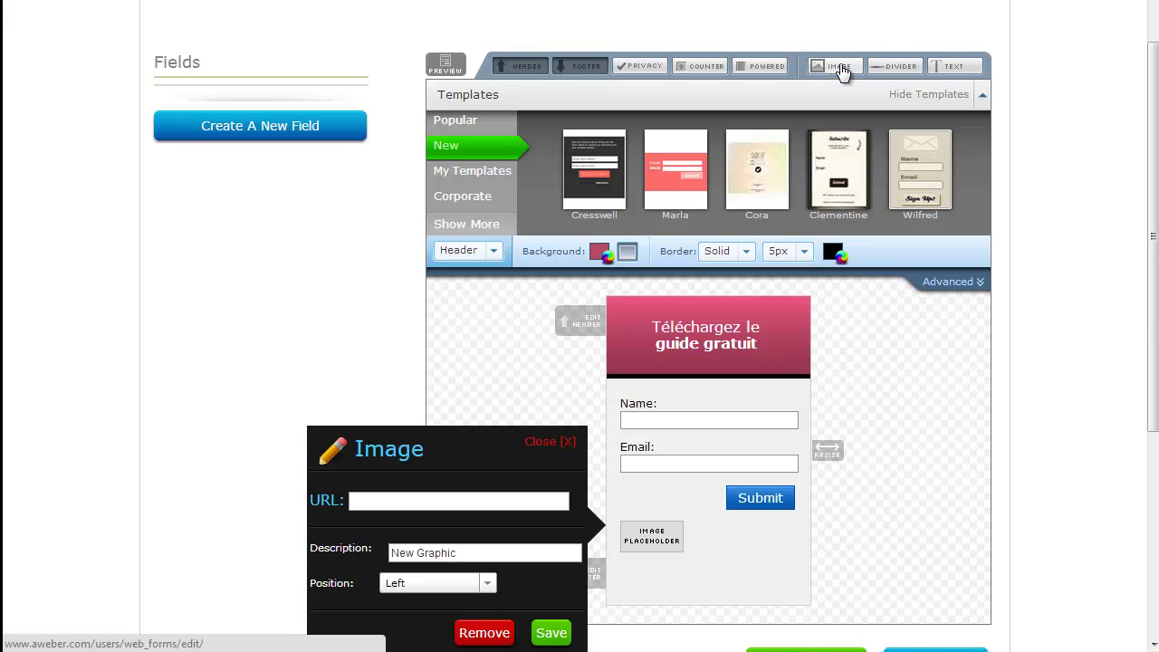
left_click(509, 502)
key("ctrl+v")
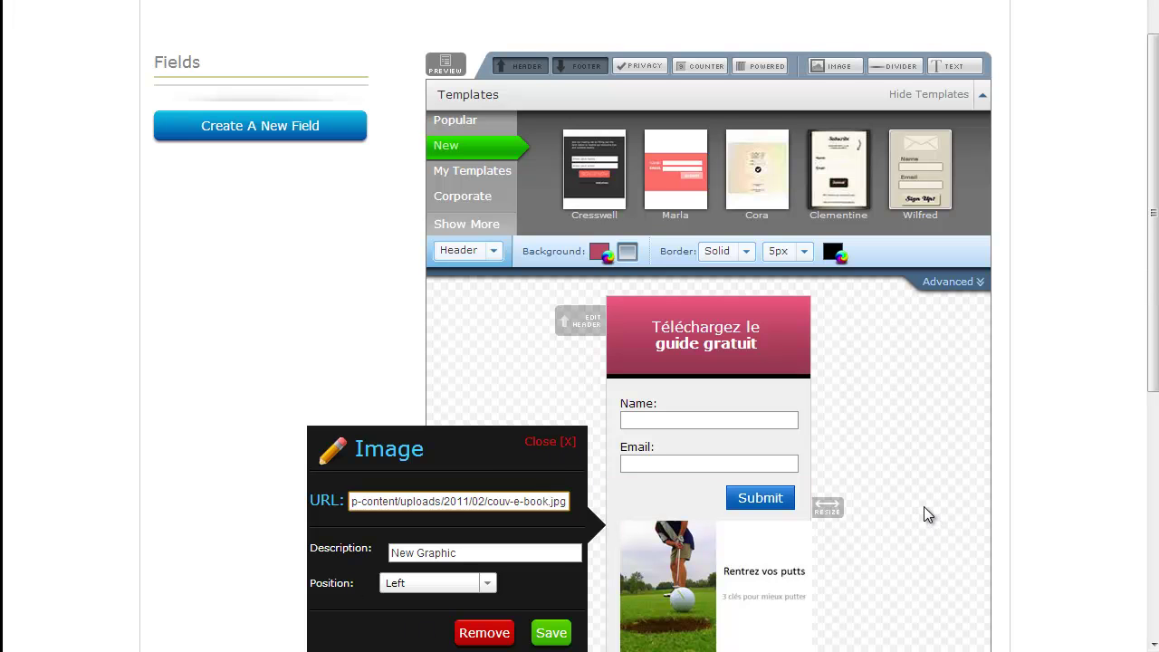
left_click(403, 584)
left_click(395, 619)
Step: Describe the image as 'Mon e-book sur le golf', save it, and move it under the header
left_click_drag(466, 553, 277, 563)
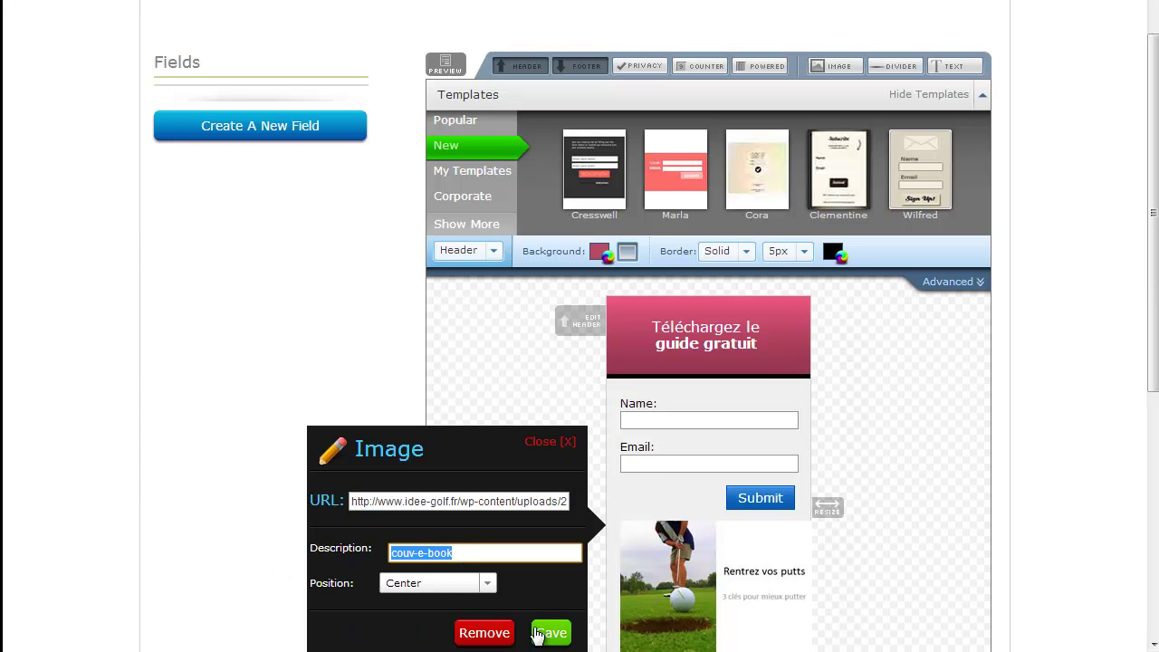
type("Mon ")
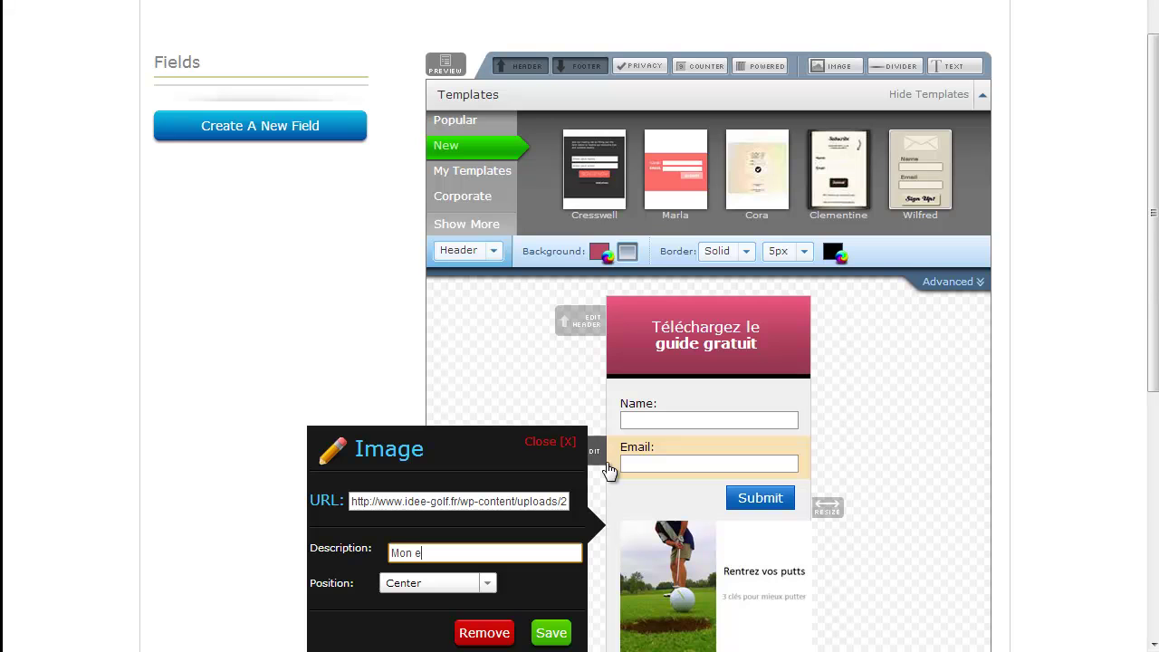
type("e-booke sur le golf")
key("Left")
key("BackSpace")
left_click(554, 633)
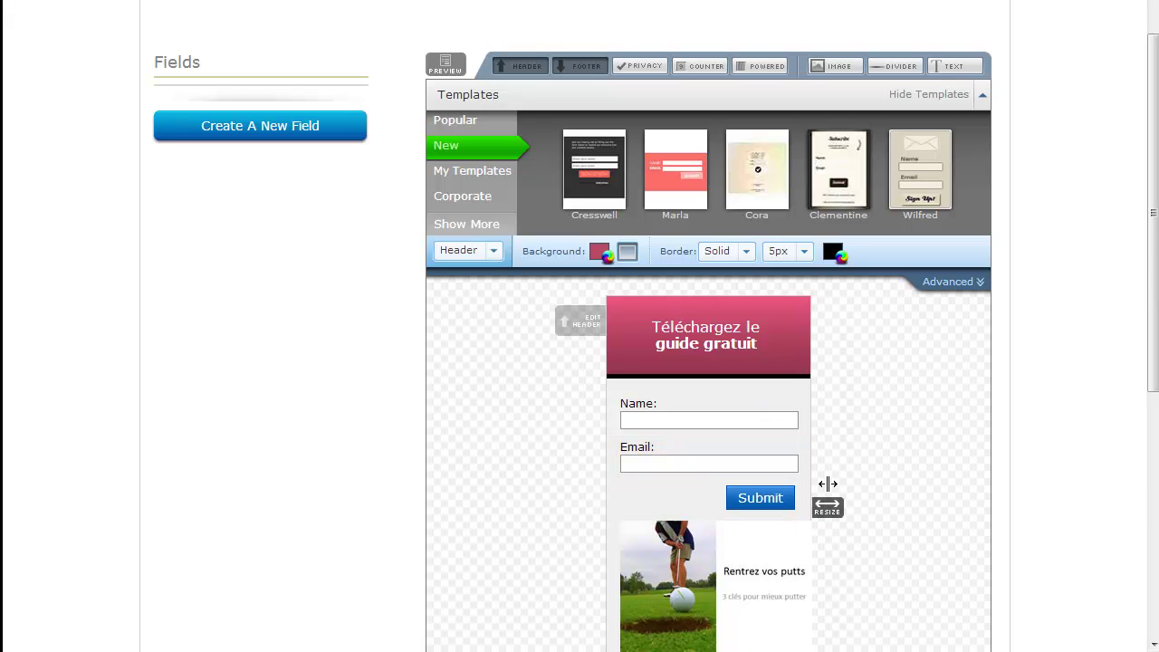
left_click_drag(765, 558, 759, 401)
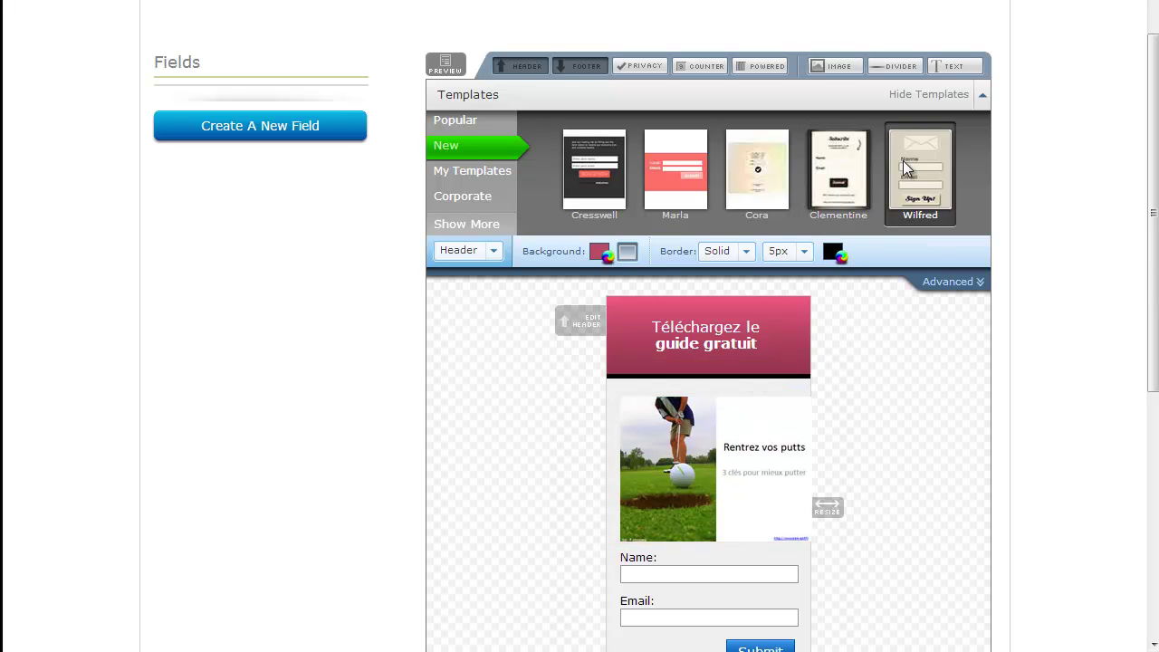
Step: Add a text block reading 'Inscrivez-vous à la newsletter et recevez mon guide gratuit.'
left_click(952, 70)
left_click(434, 495)
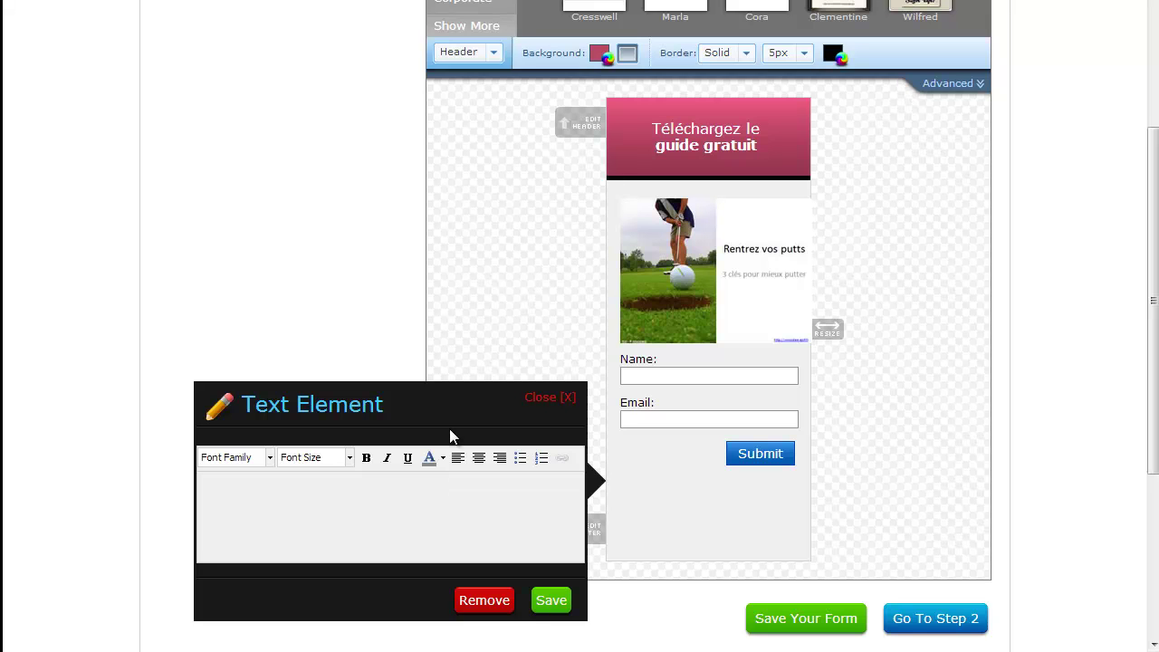
type("Inscrivez-vous àç l")
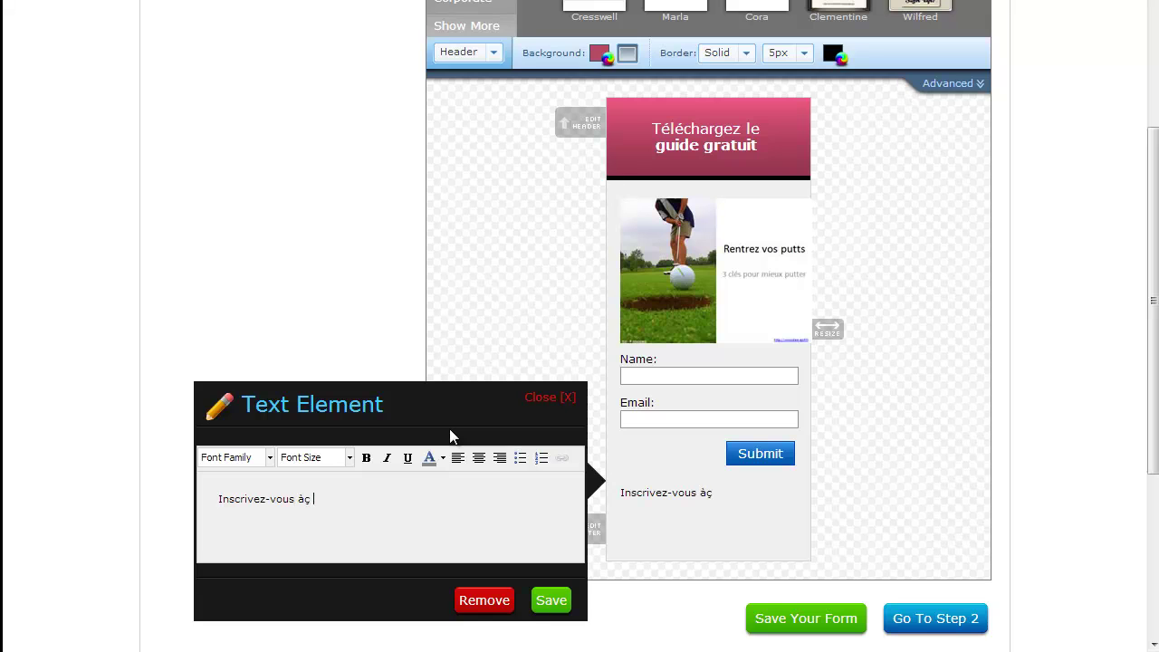
key("BackSpace")
key("BackSpace")
key("BackSpace")
type("la newsletter et re")
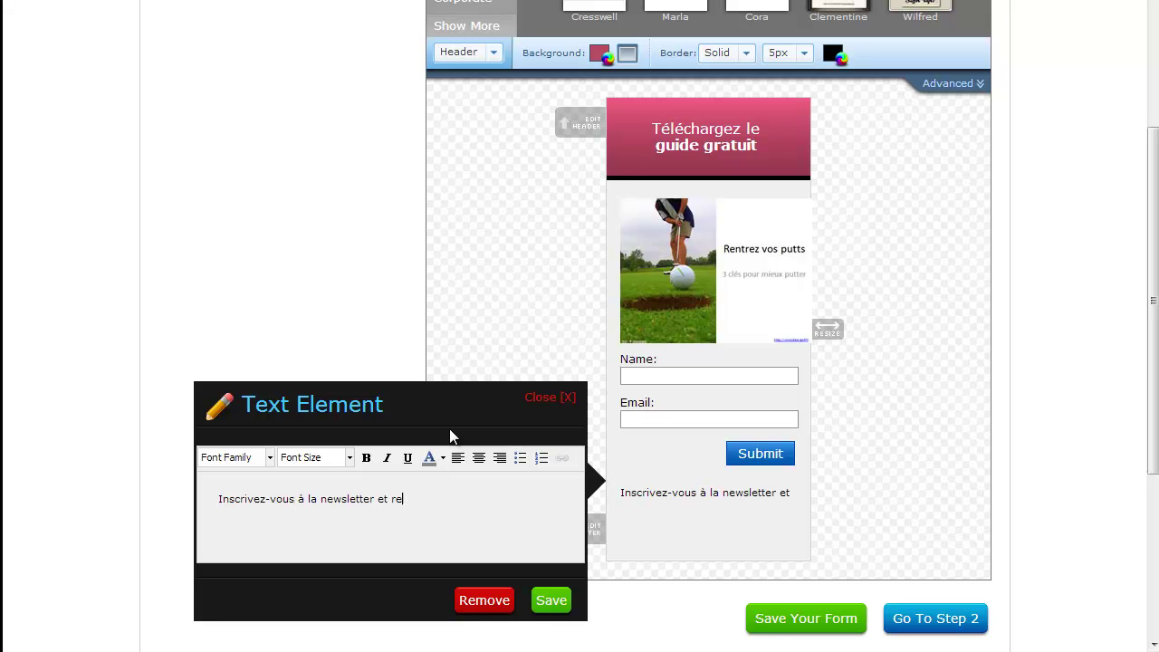
type("cevez mon guide")
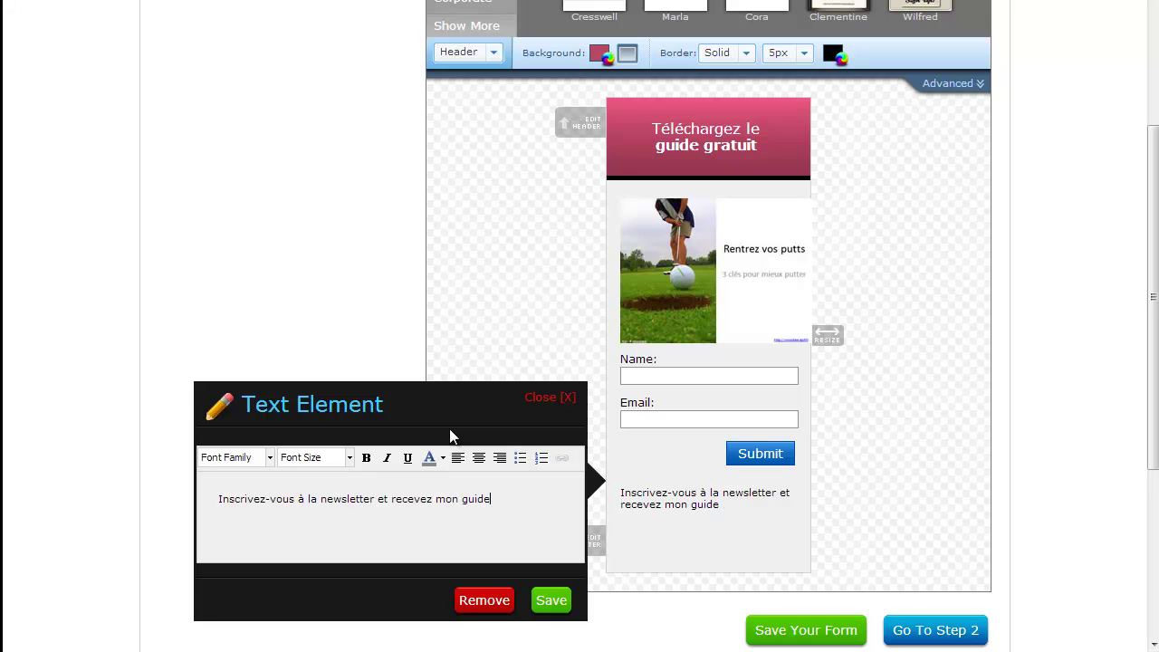
type(" gratuit.")
Step: Bold 'guide gratuit', italicize 'newsletter', save, and move the text above the Name field
key("ctrl+shift+Left")
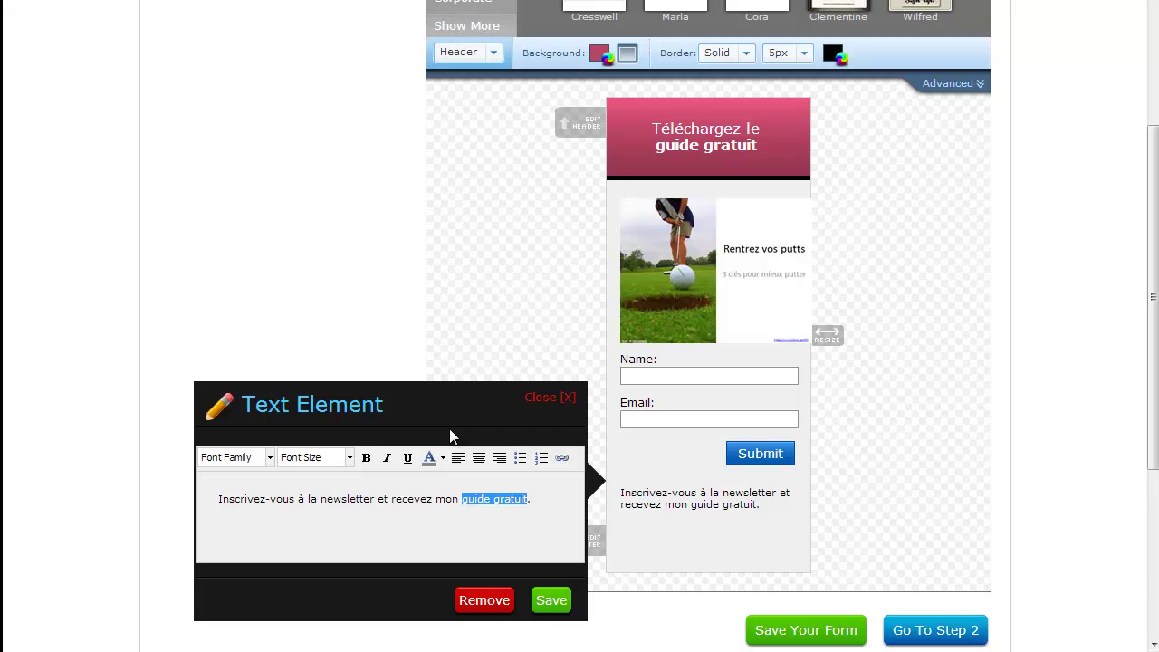
key("ctrl+b")
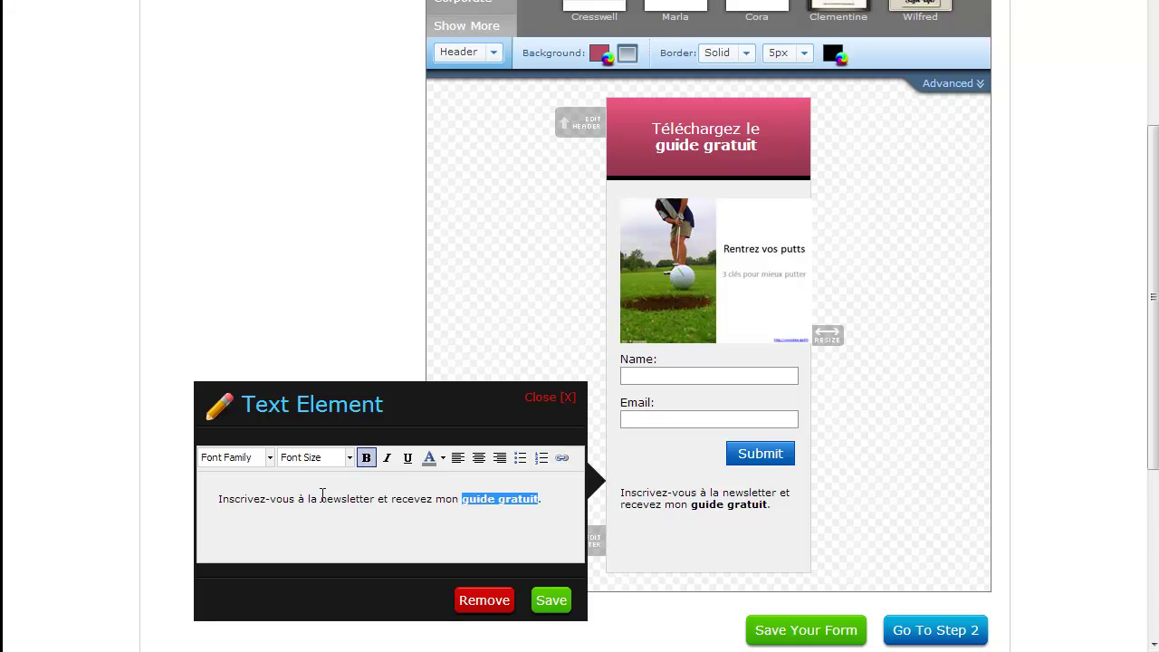
double_click(322, 498)
key("ctrl+i")
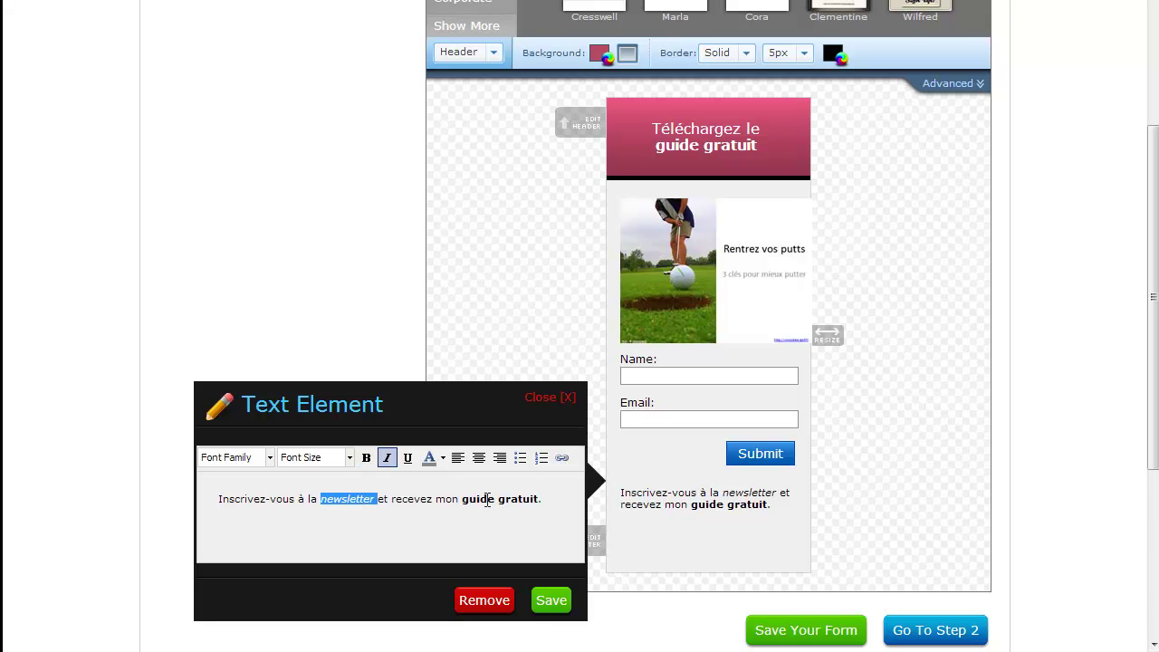
left_click(553, 601)
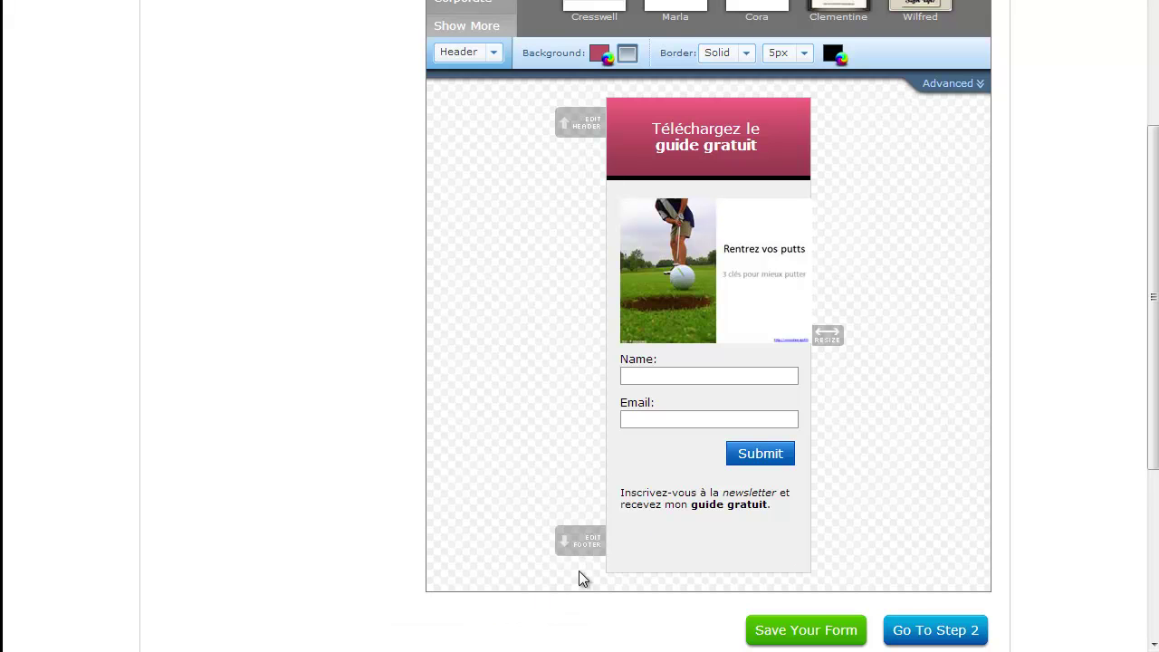
left_click_drag(668, 497, 681, 363)
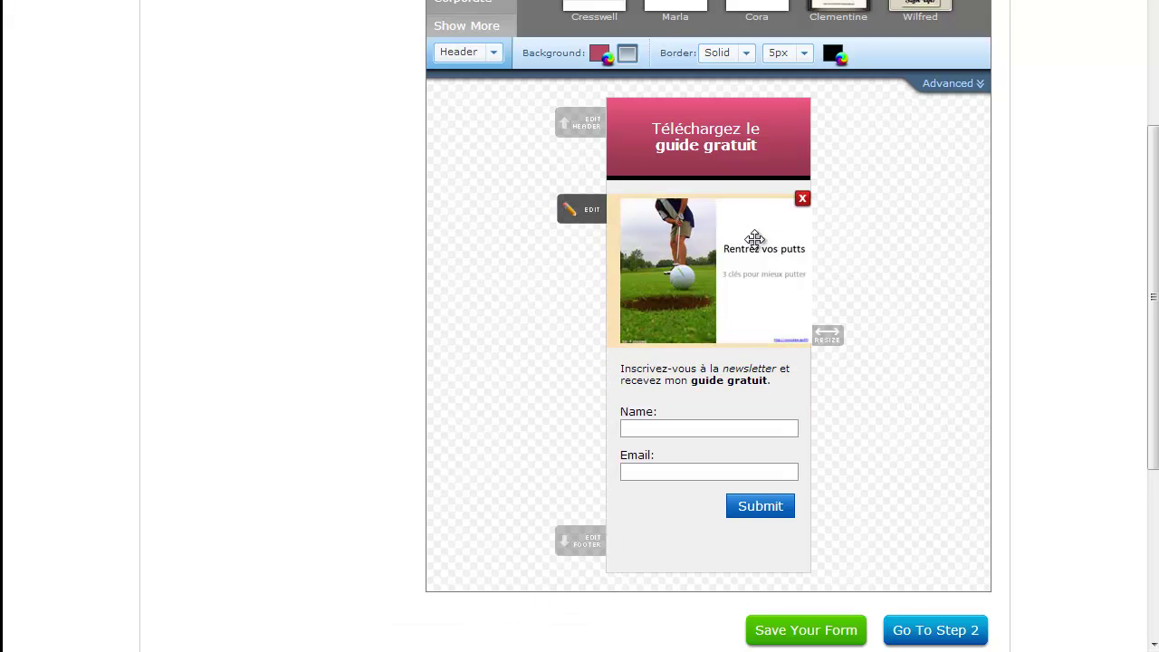
Step: Relabel the name field 'Prénom :'
left_click(666, 420)
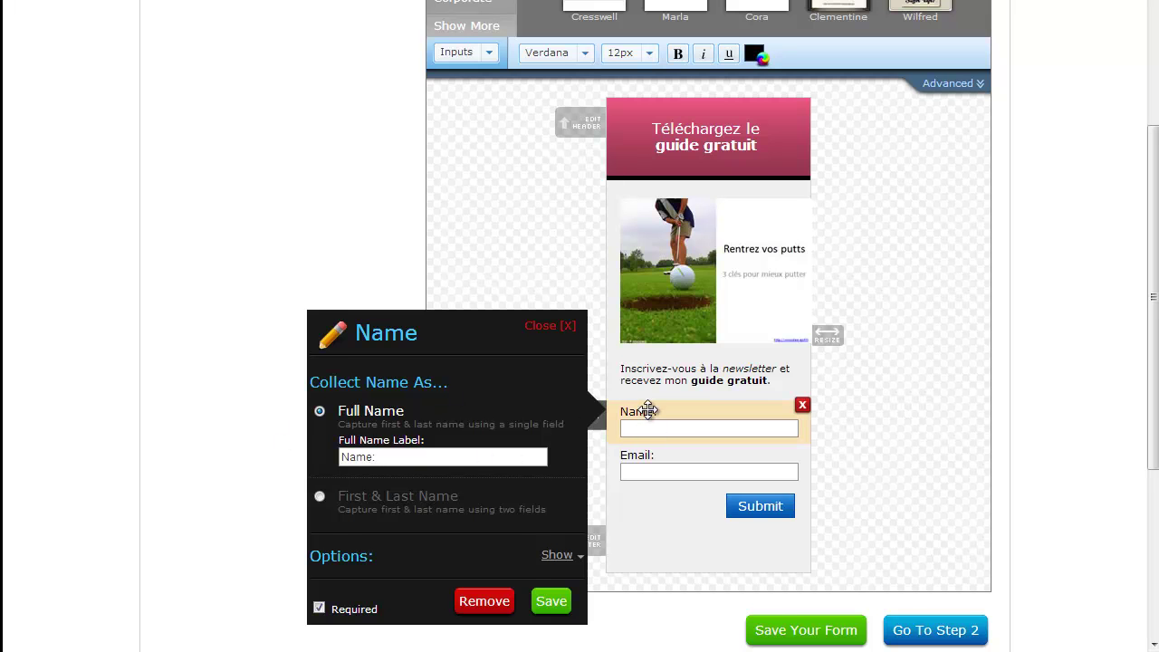
left_click_drag(453, 481, 251, 483)
type("Prénom :")
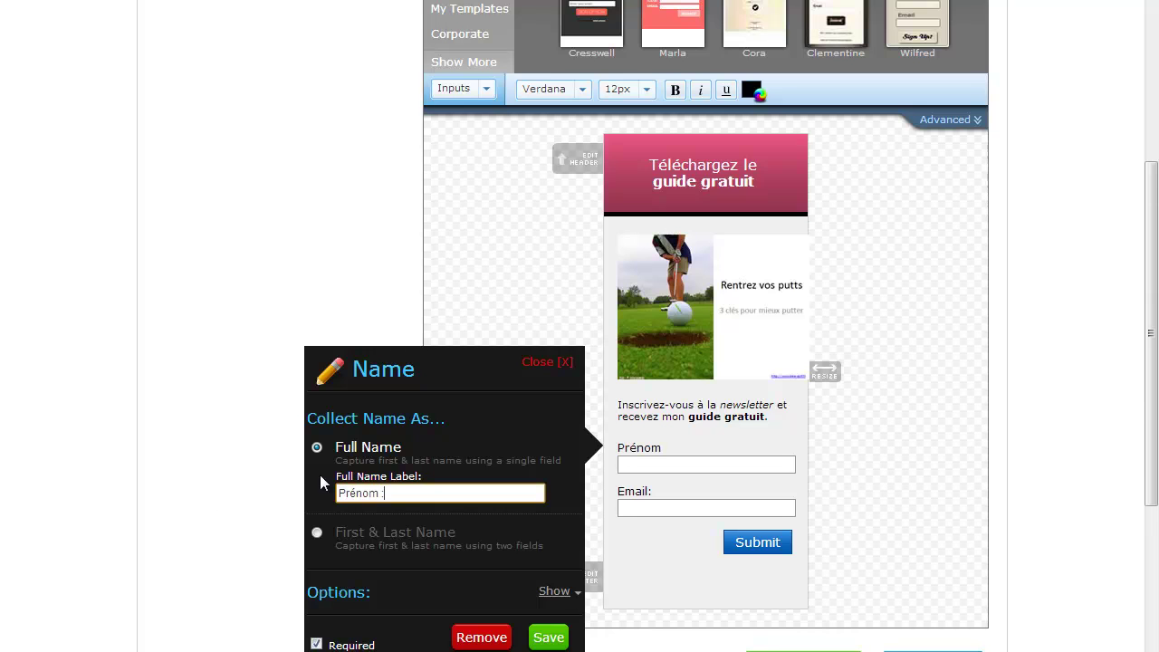
left_click(548, 636)
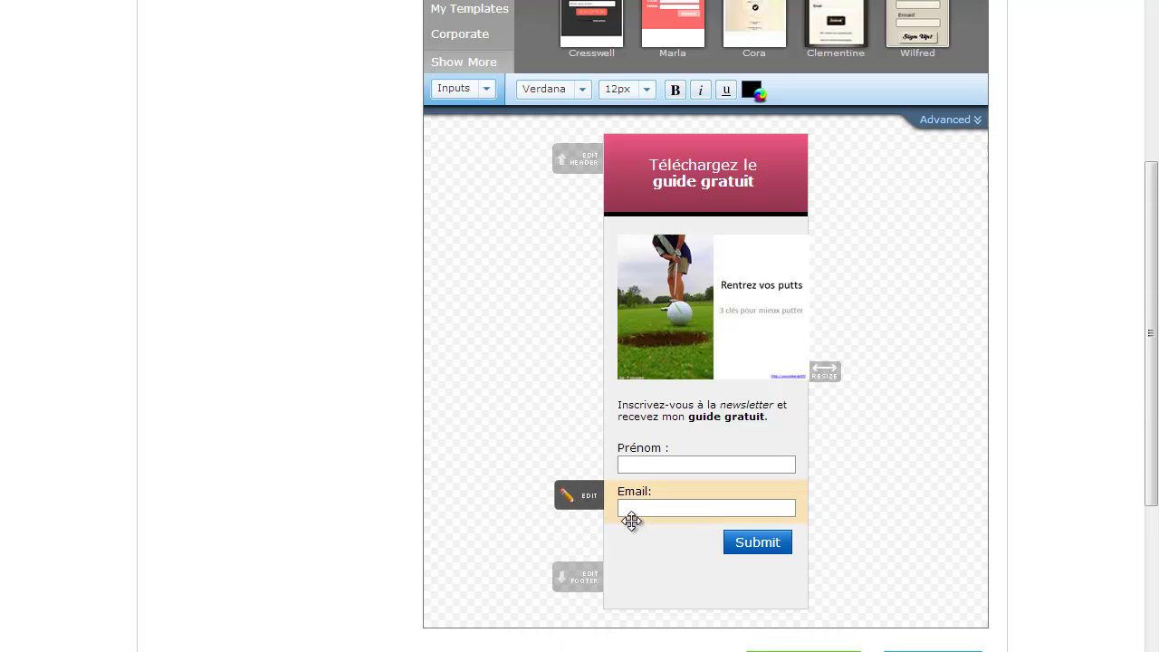
Step: Change the submit button text to 'Recevoir'
left_click(756, 542)
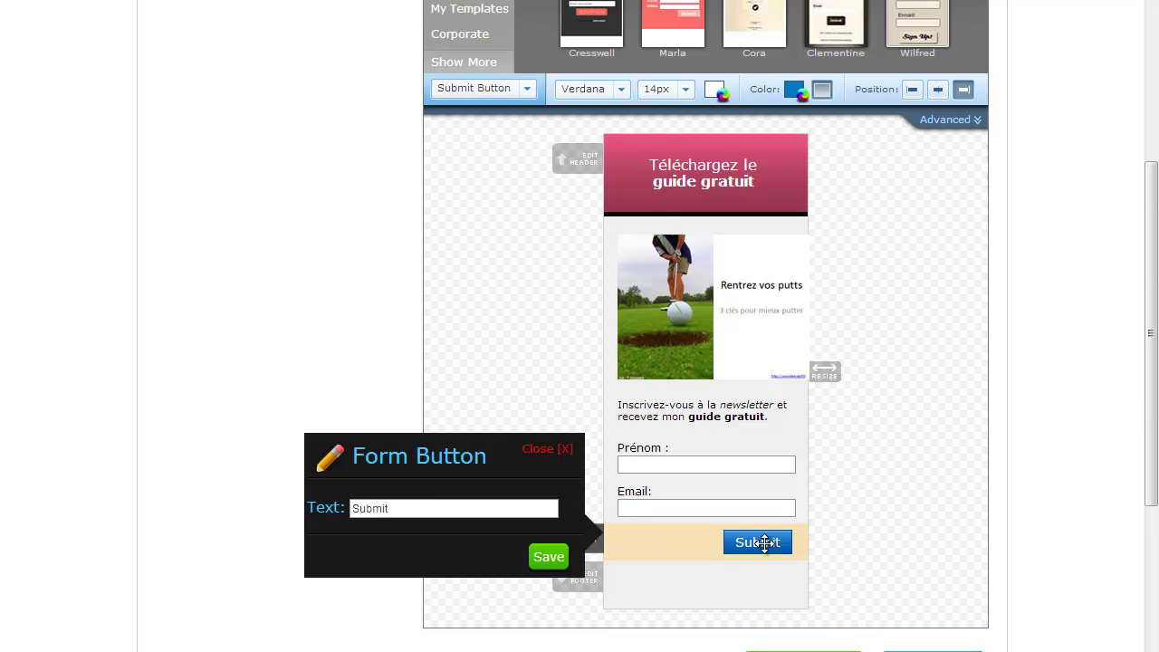
double_click(418, 509)
type("Reveo")
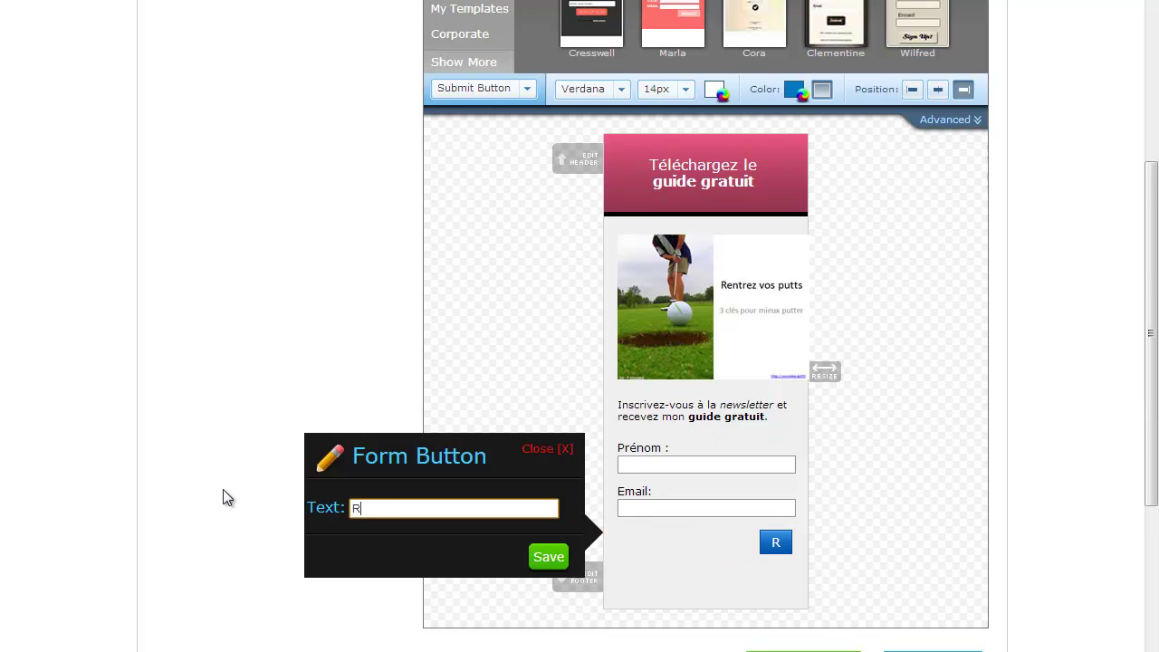
key("BackSpace")
key("BackSpace")
key("BackSpace")
type("cevoir")
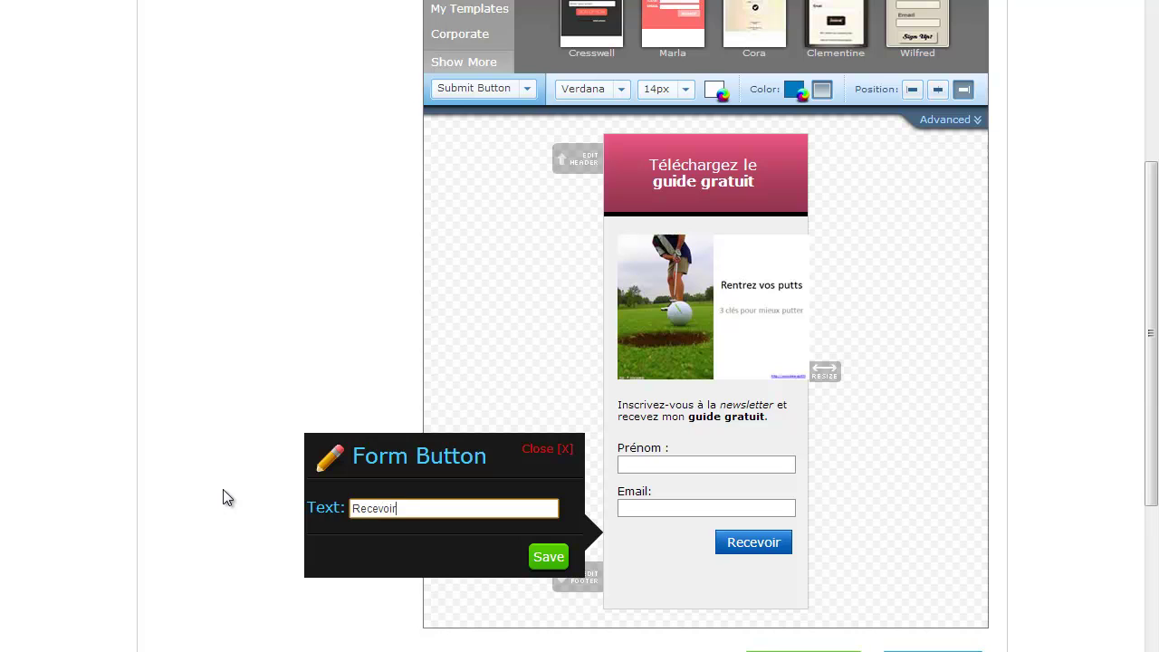
left_click(546, 556)
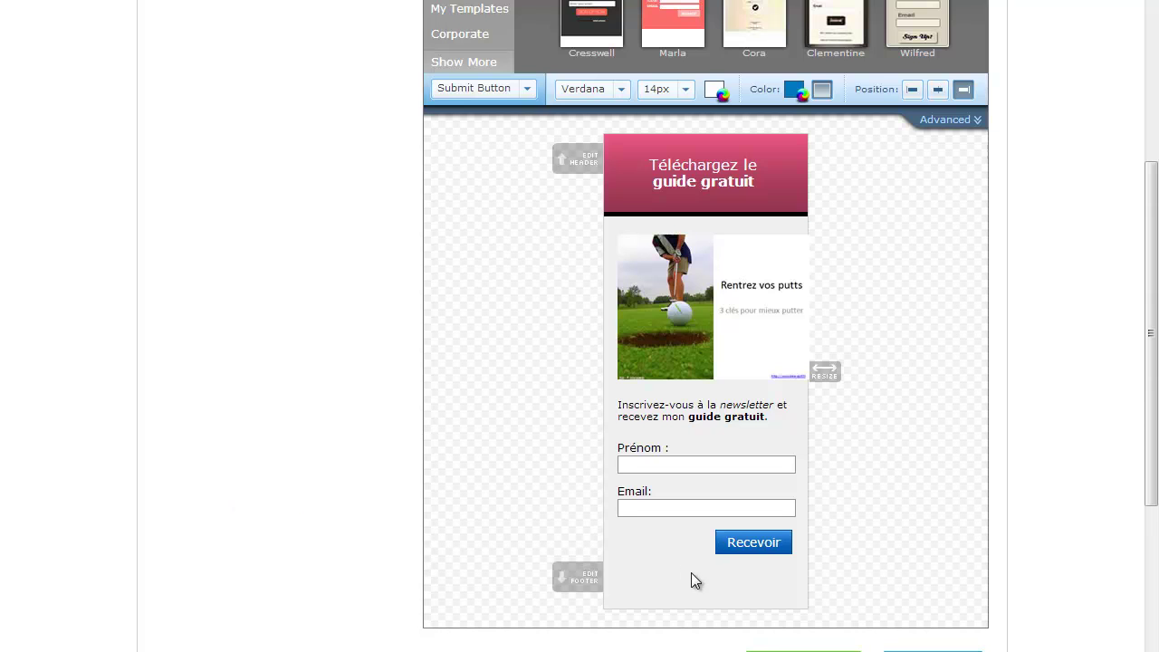
Step: Write the footer text 'Votre email restera la propriété de Webmarketing e-Commerce'
left_click(587, 579)
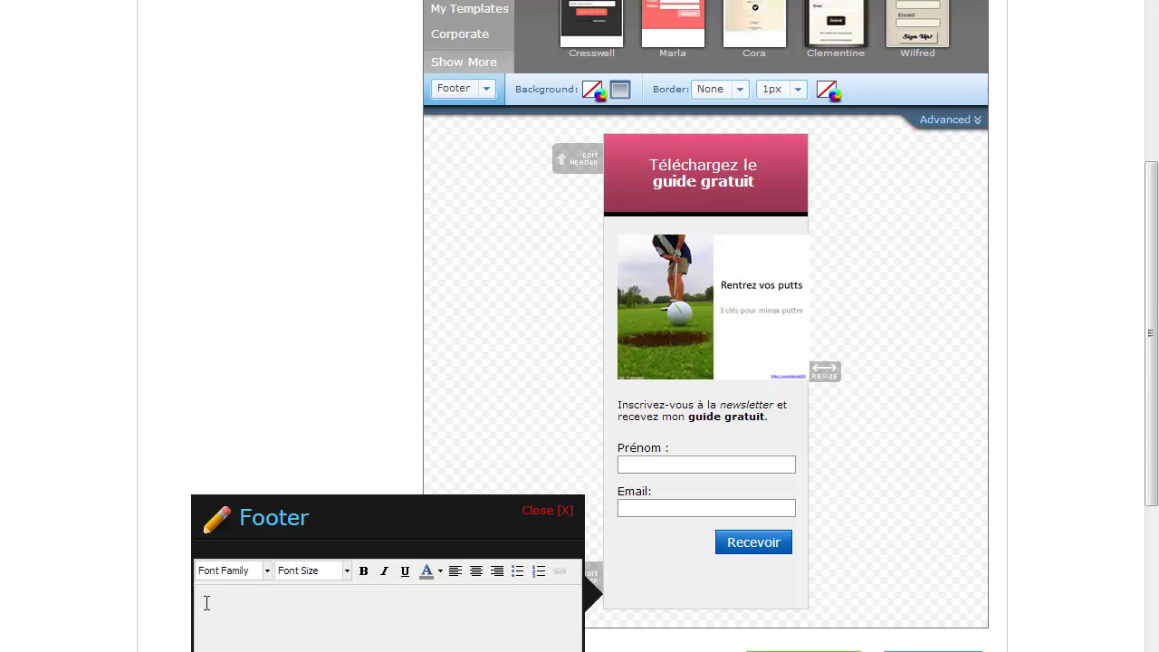
type("Votre email ne")
key("BackSpace")
key("BackSpace")
key("BackSpace")
type("restera la pror")
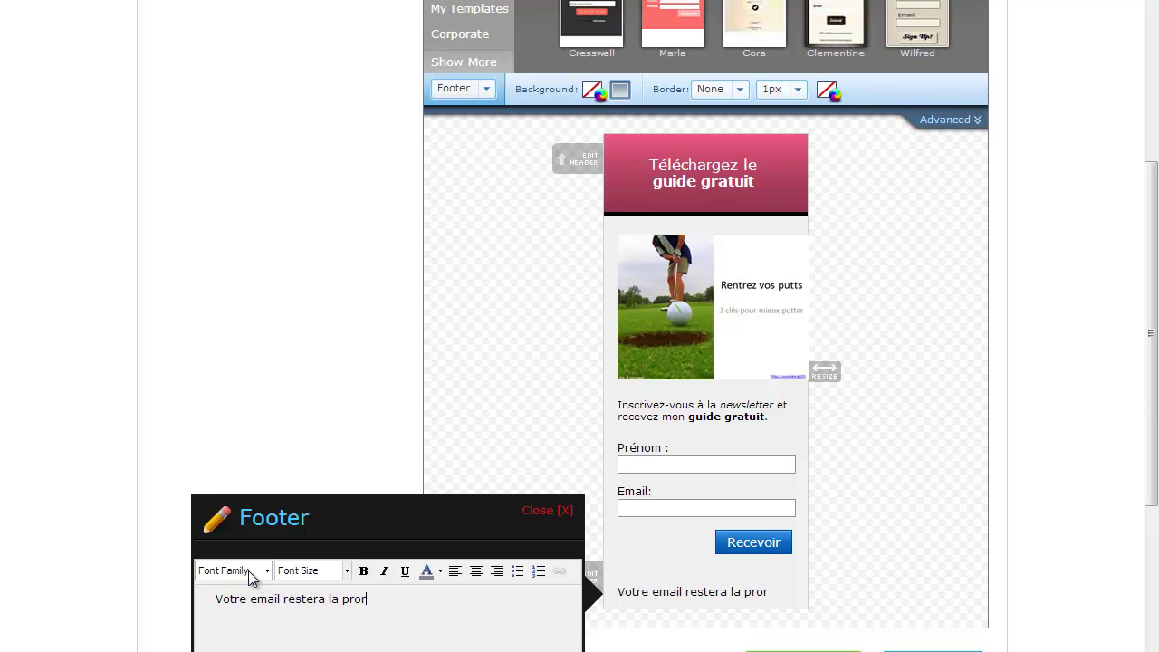
key("BackSpace")
type("priété de")
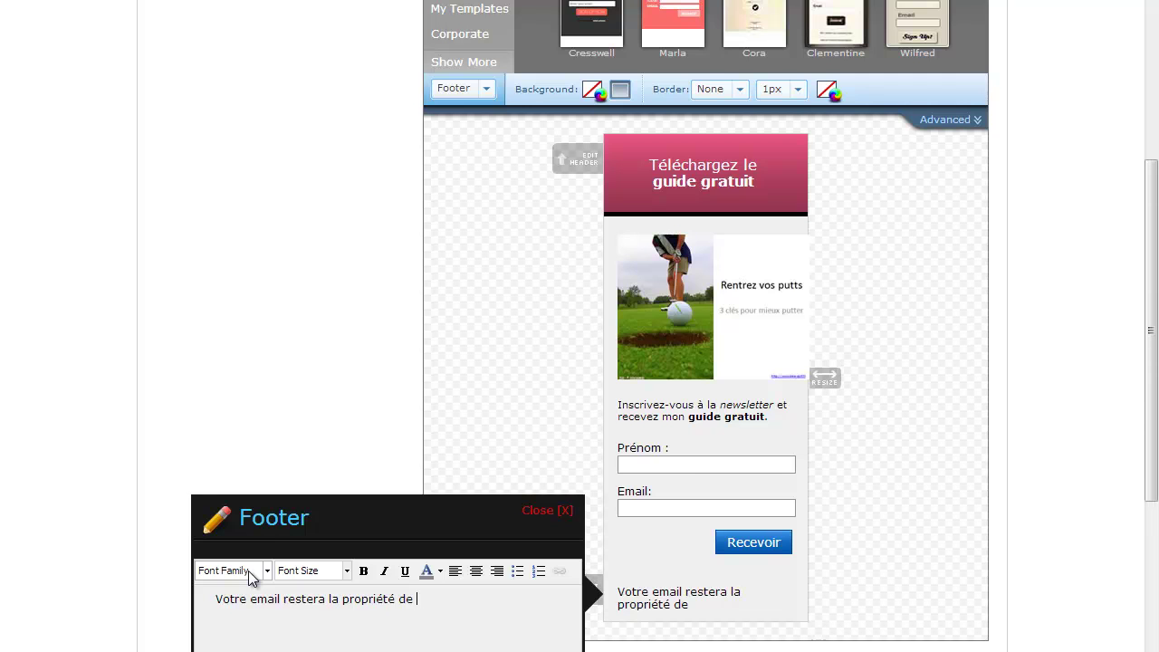
type(" Webmarketin")
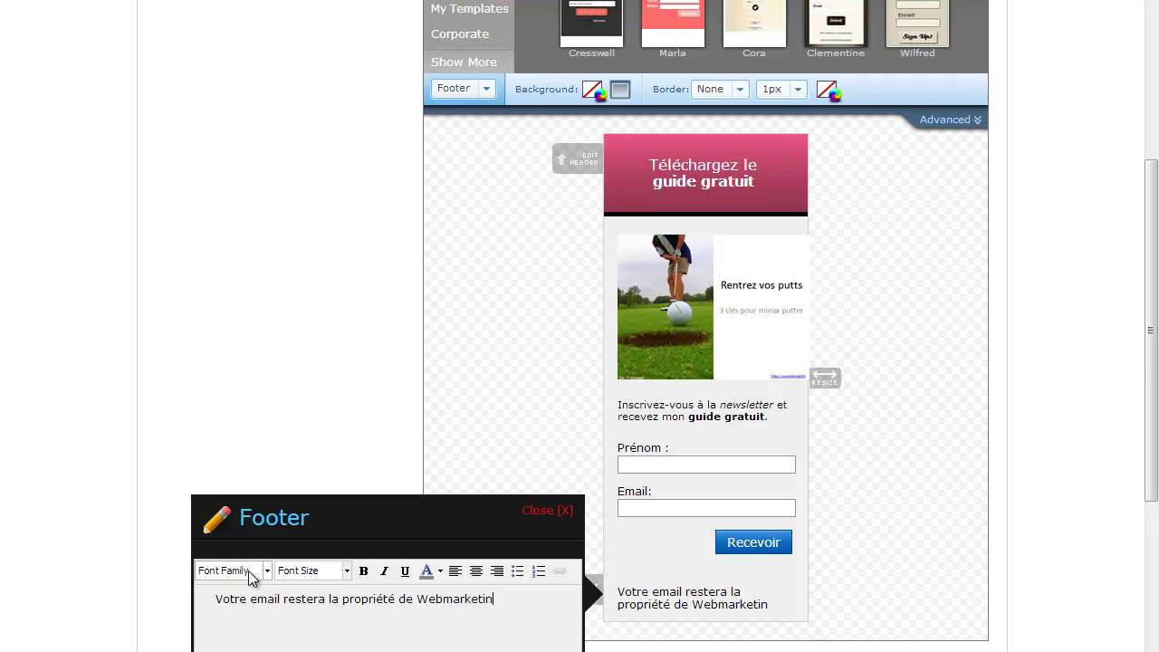
type("g e-Commerce")
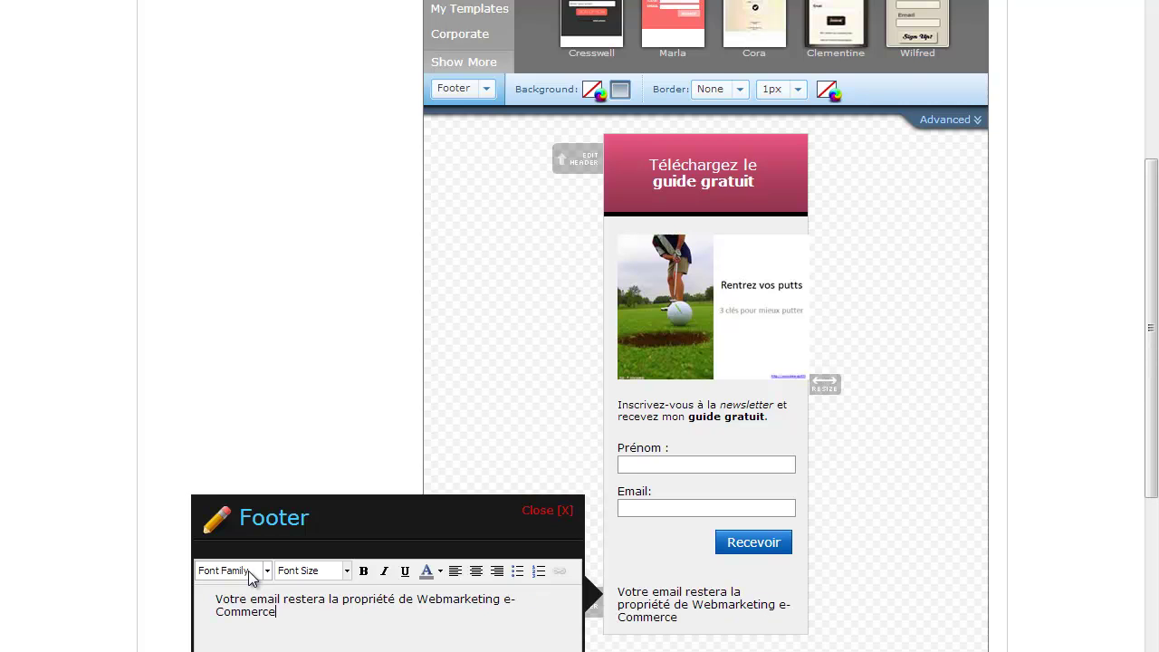
Step: Set the footer text to 10px font size and save it
scroll(252, 576, "down", 1)
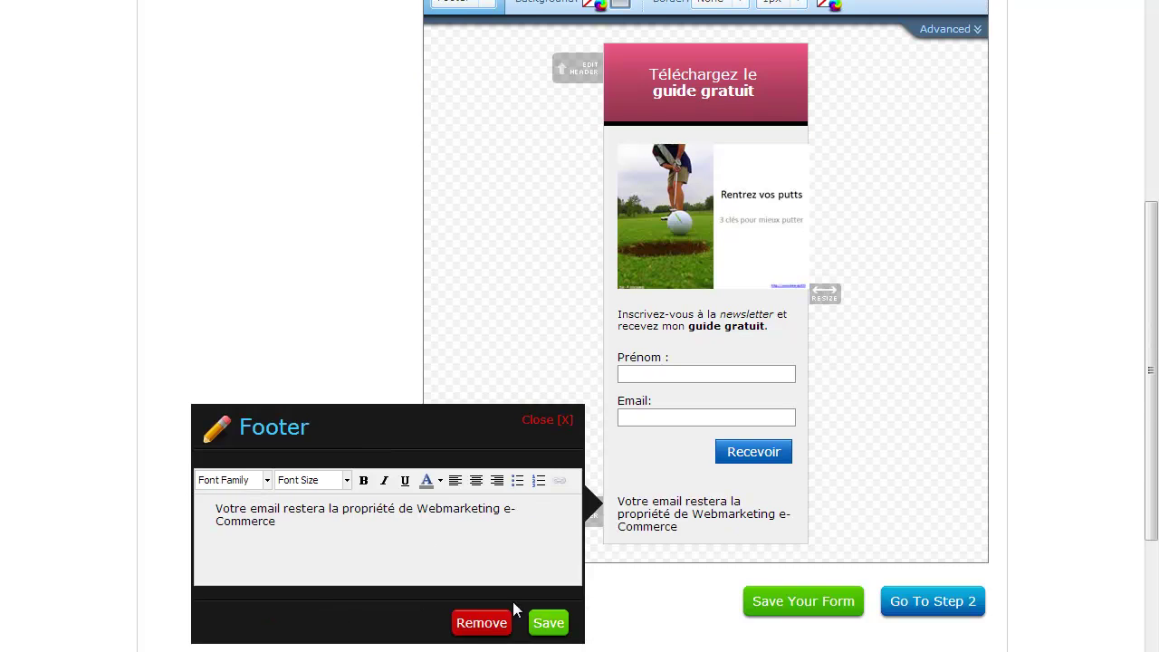
left_click_drag(347, 523, 159, 495)
left_click(337, 480)
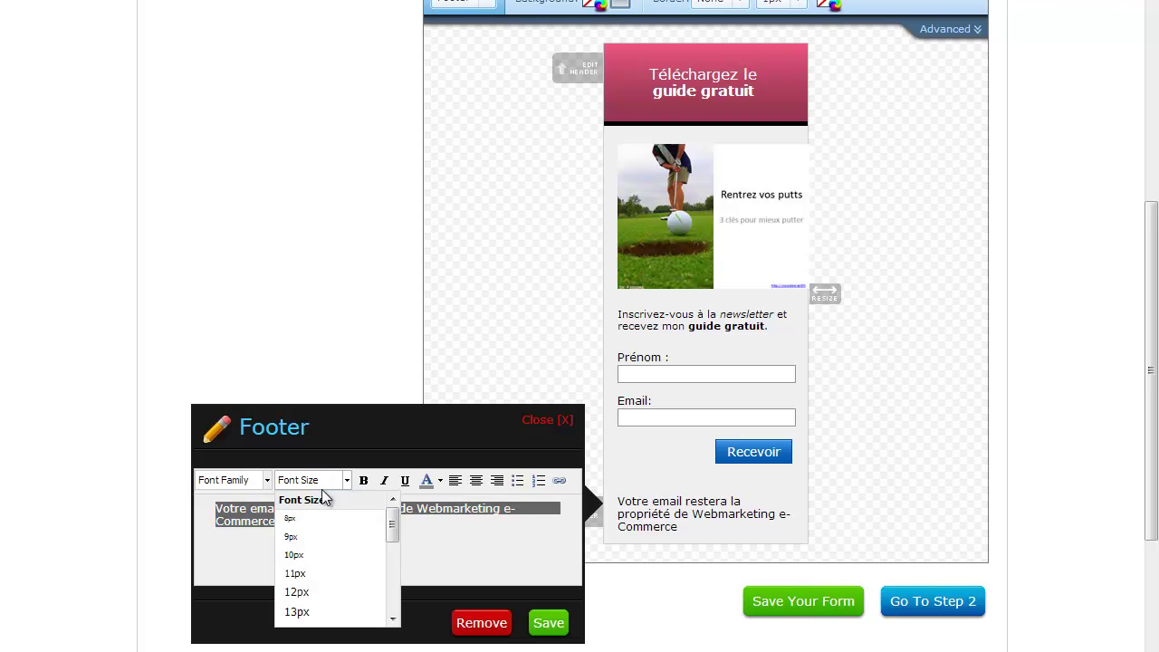
left_click(299, 553)
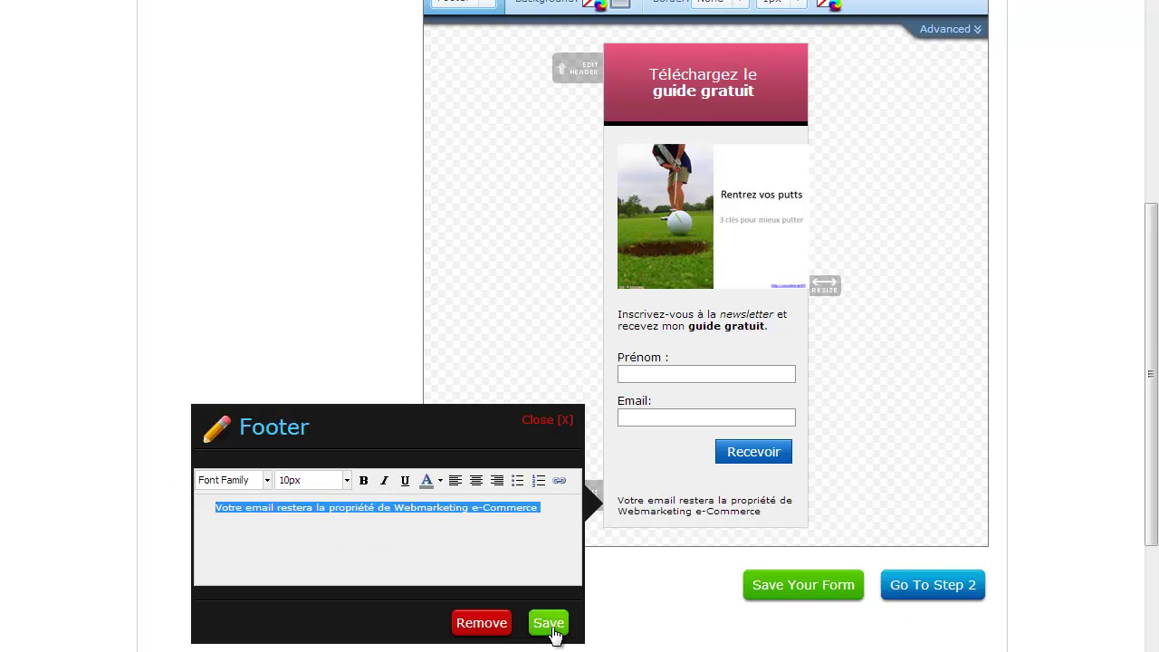
left_click(549, 622)
scroll(486, 463, "up", 2)
scroll(426, 366, "down", 1)
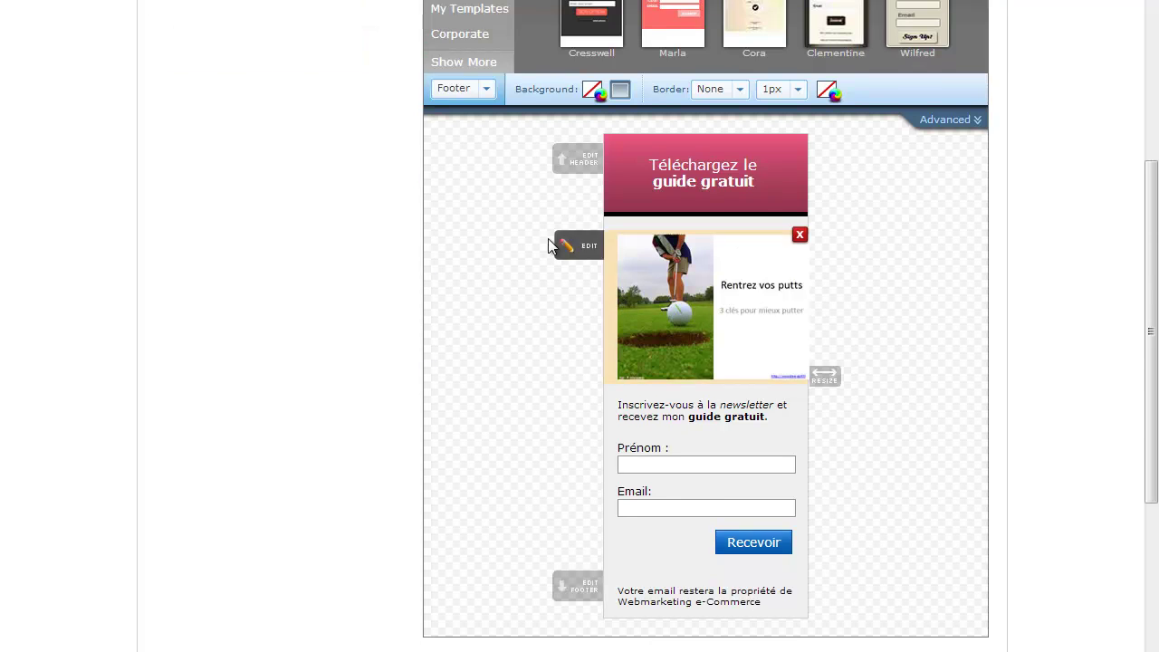
Step: Switch the form type to Lightbox in the Form Type settings
left_click(464, 90)
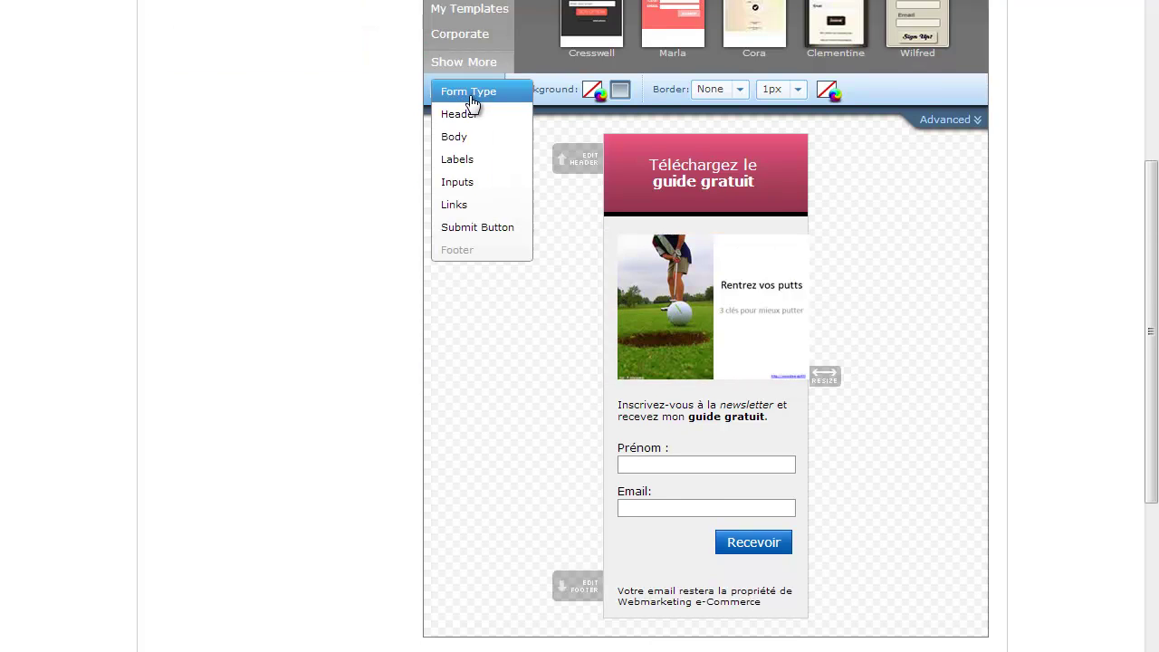
left_click(474, 95)
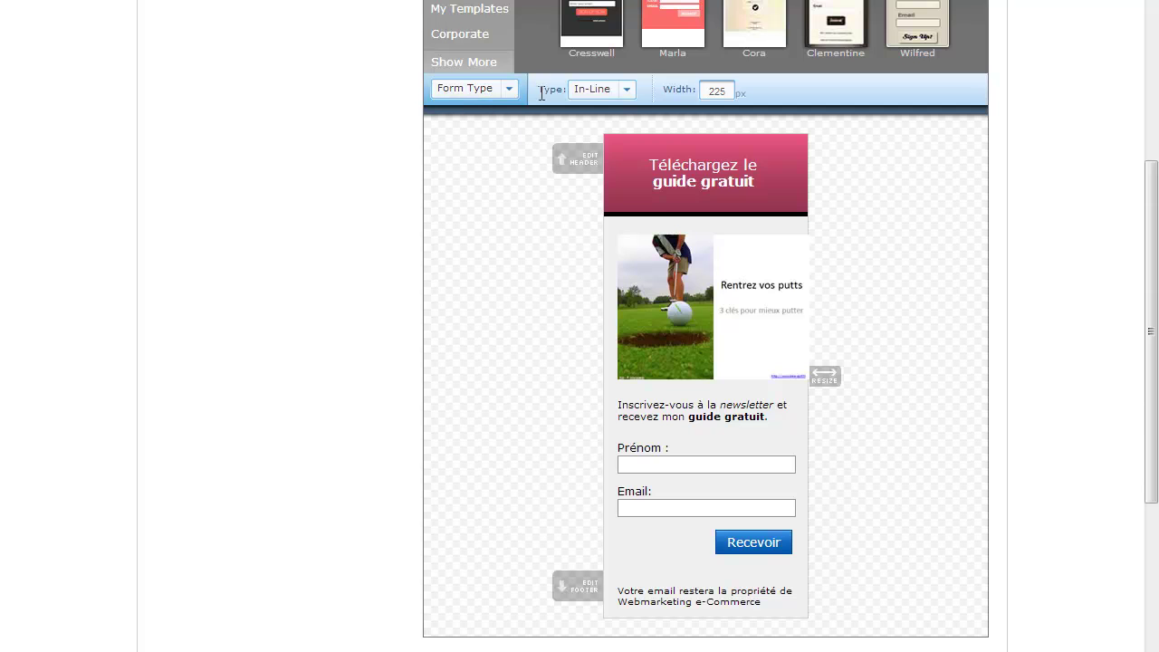
left_click(624, 90)
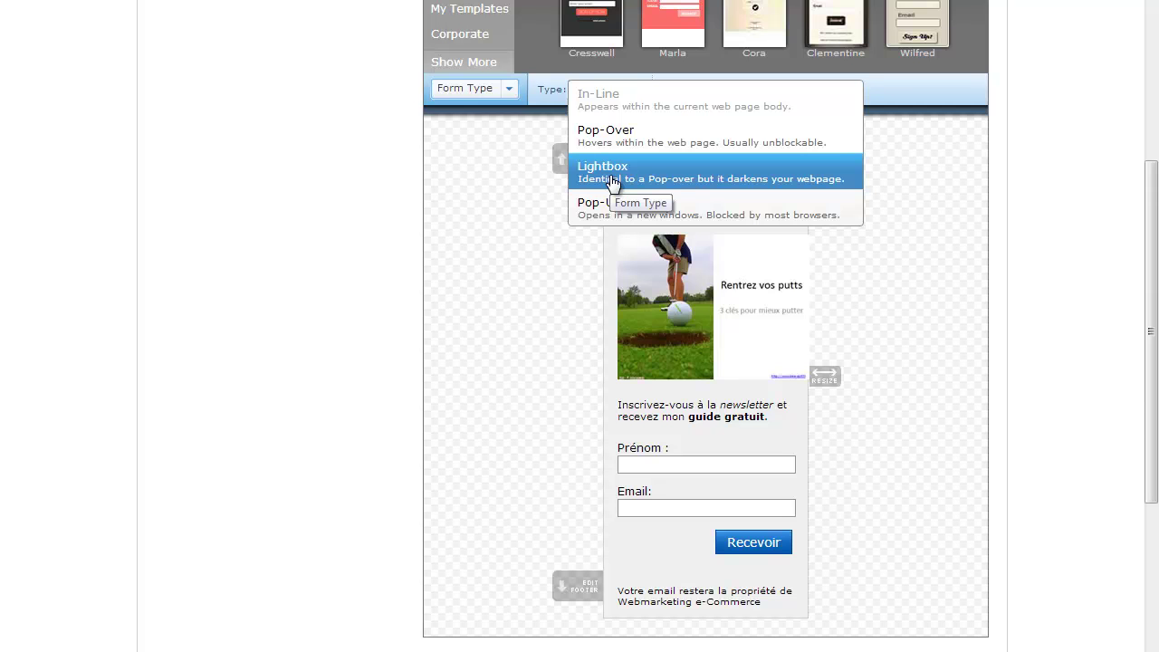
left_click(612, 180)
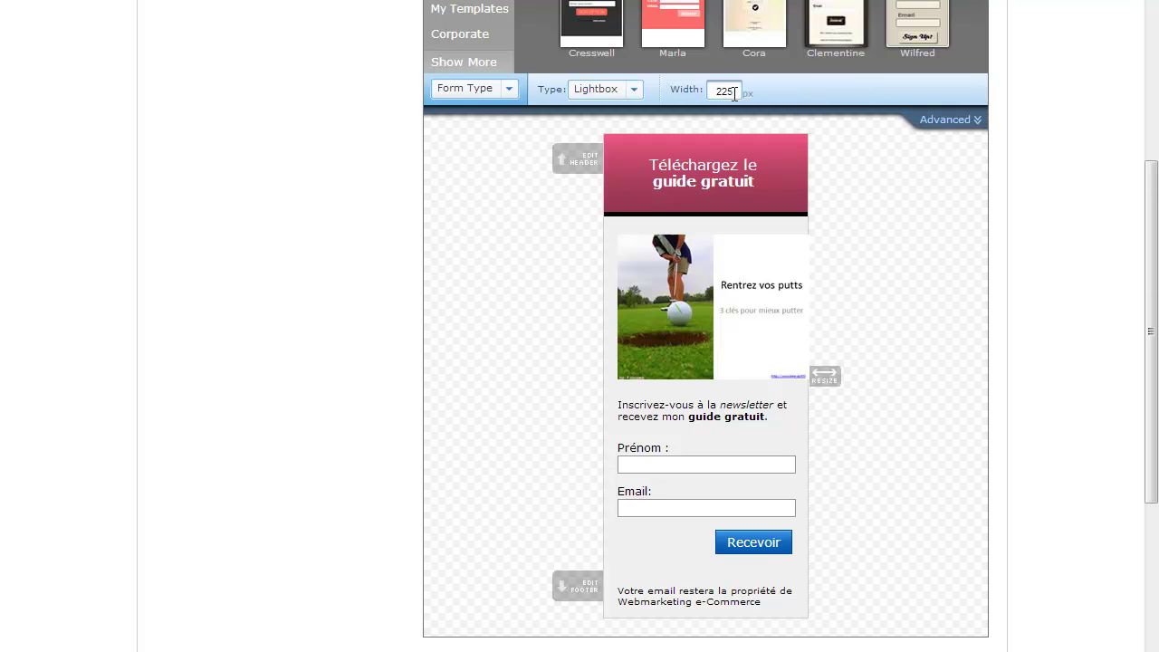
Step: Change the form width from 225 to 300
left_click_drag(733, 91, 688, 87)
type("22")
key("BackSpace")
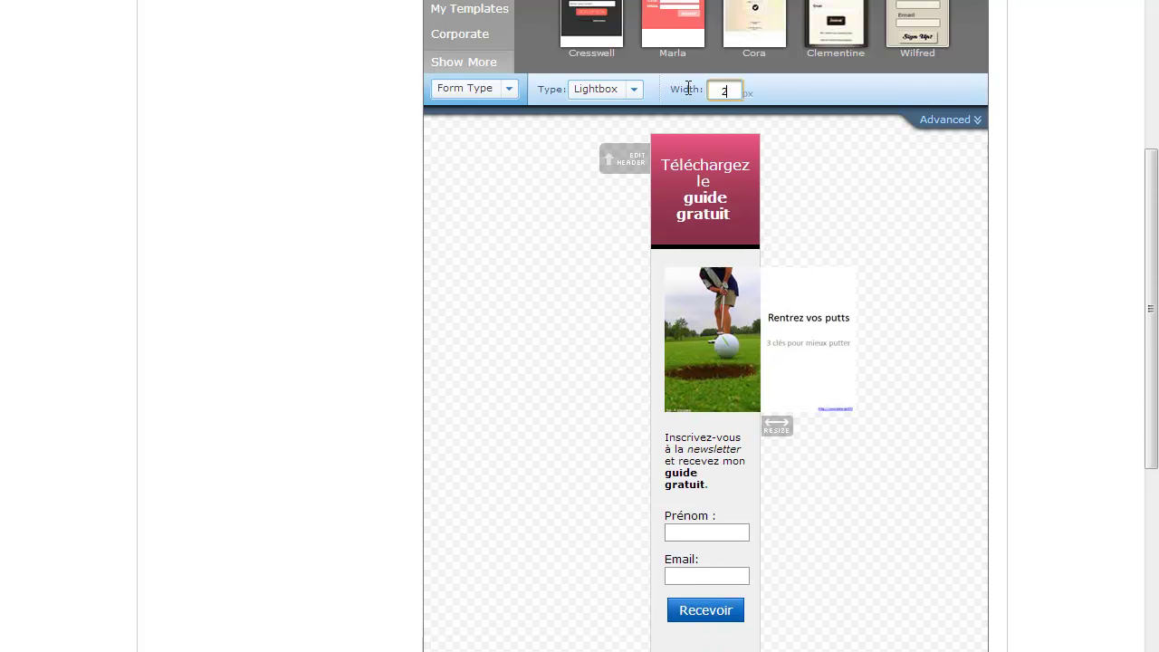
key("BackSpace")
type("300")
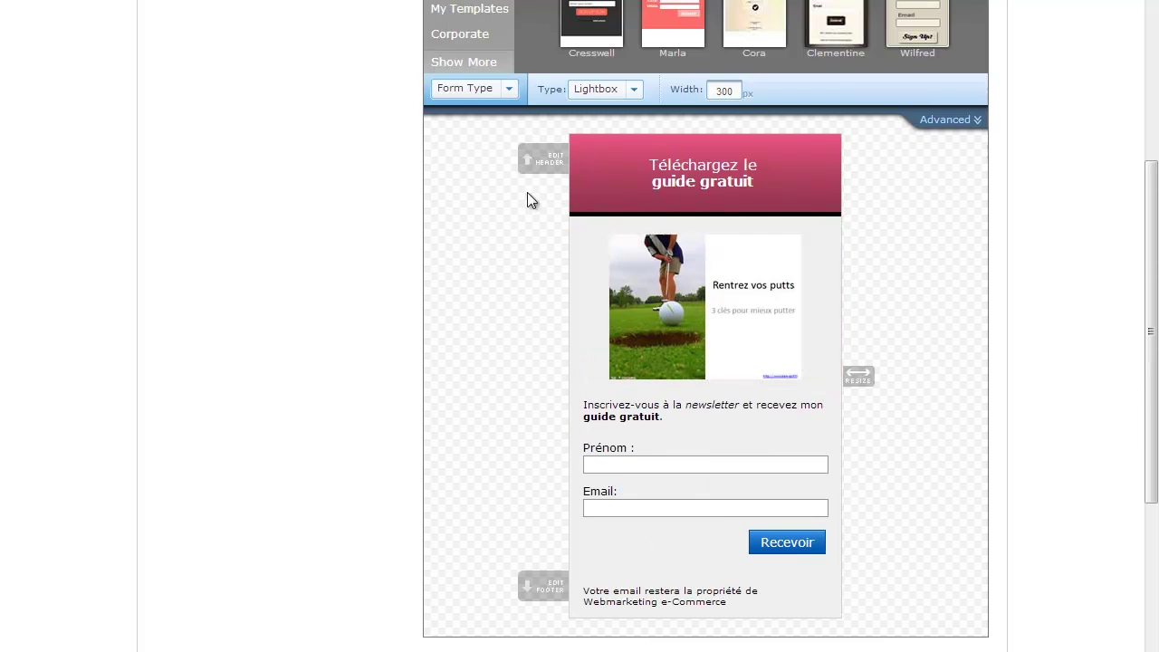
Step: Append 'sur le putting' so the heading reads 'Téléchargez le guide gratuit sur le putting'
left_click(763, 173)
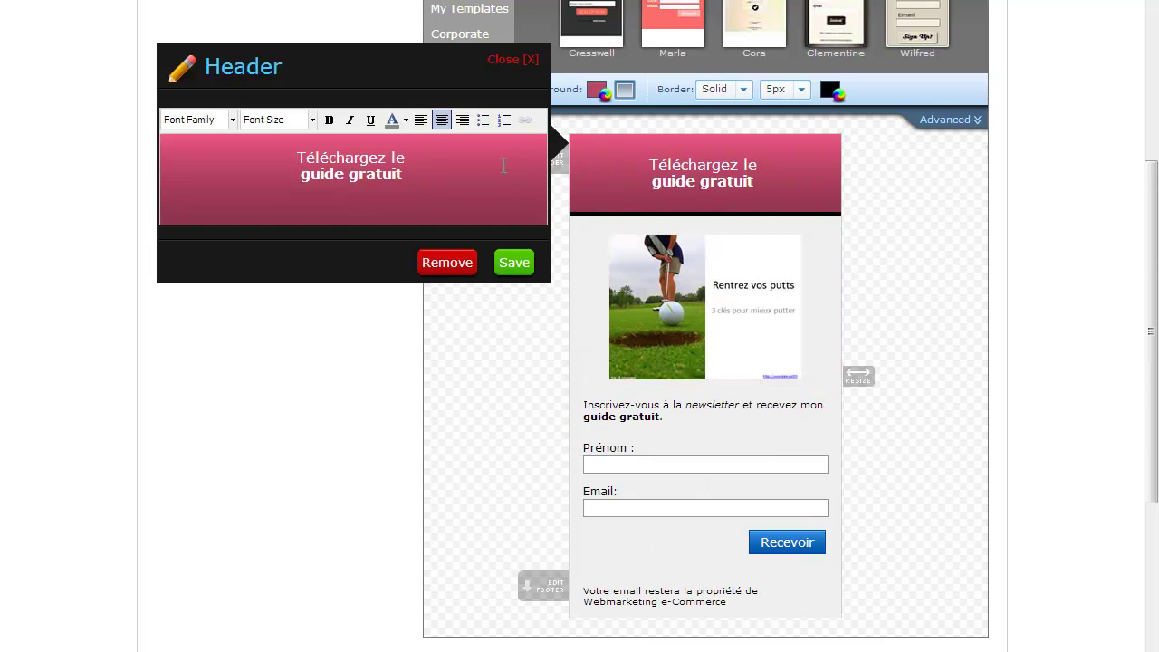
left_click(429, 169)
type("sur le putting")
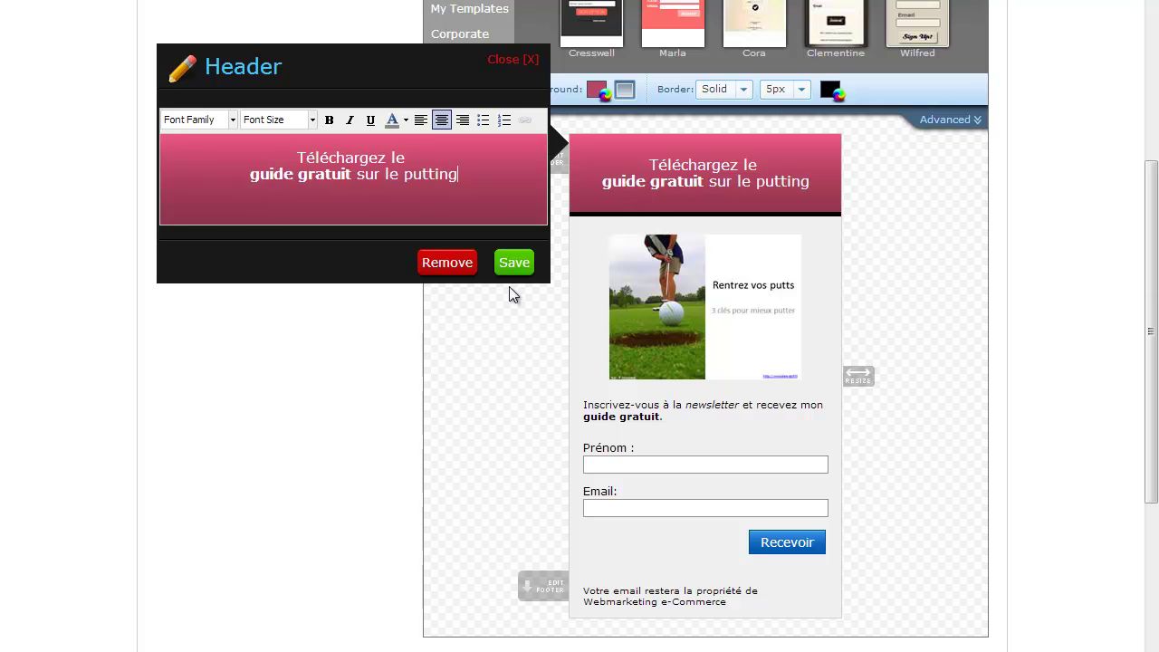
left_click(514, 262)
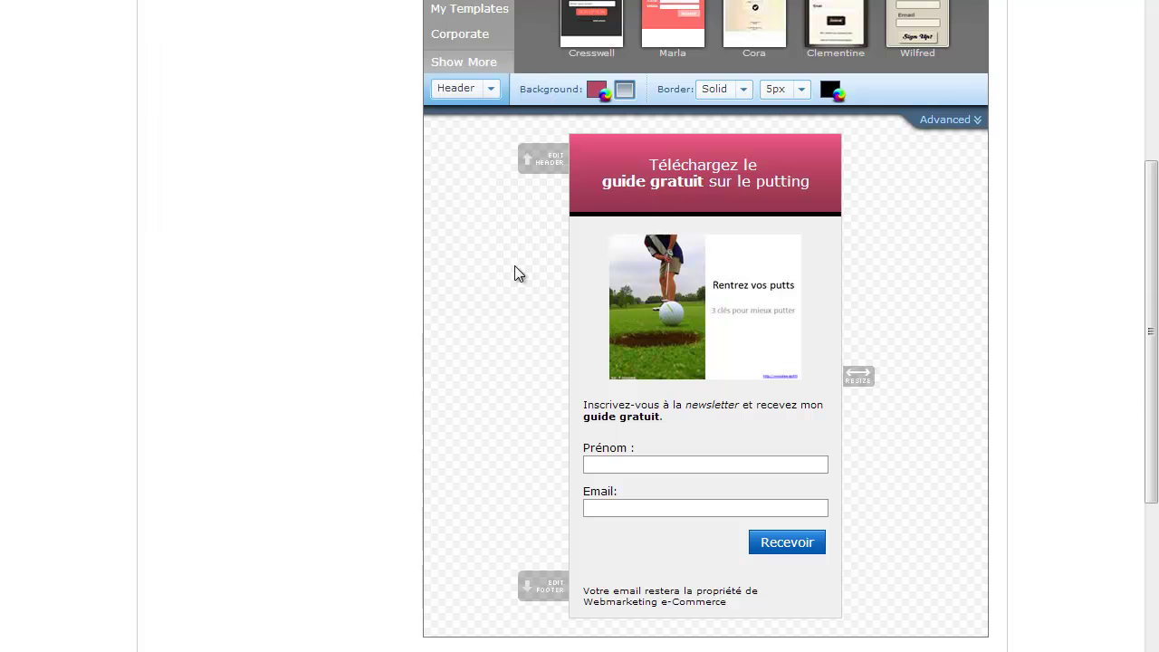
Step: Switch the form section being styled to Body
left_click(490, 91)
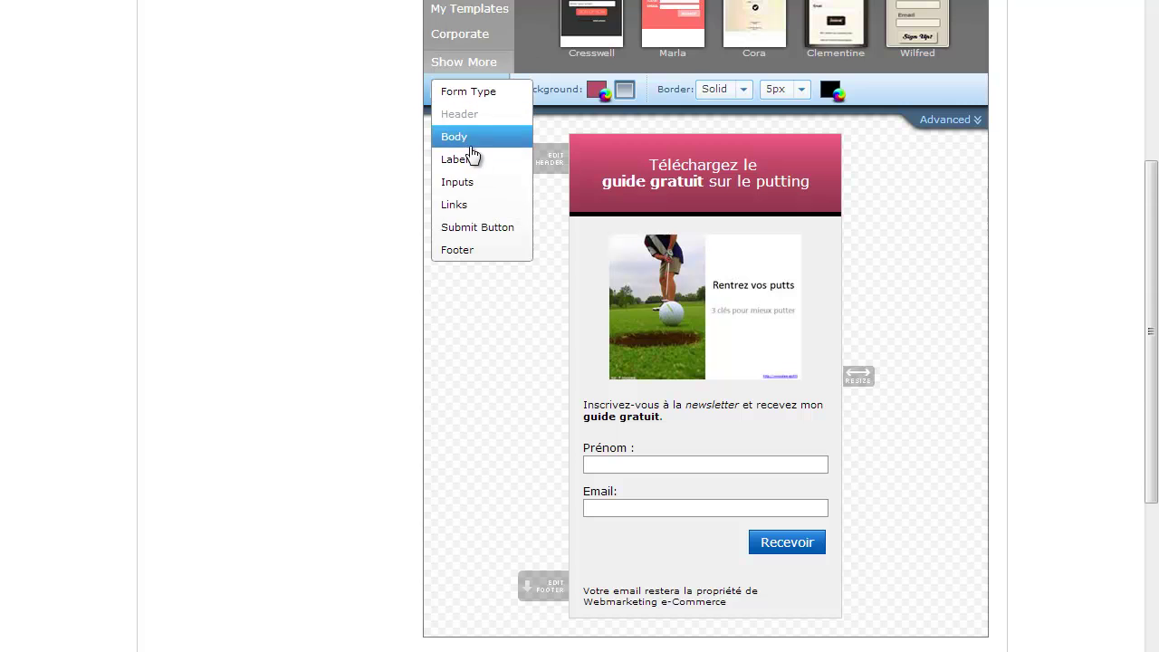
left_click(473, 137)
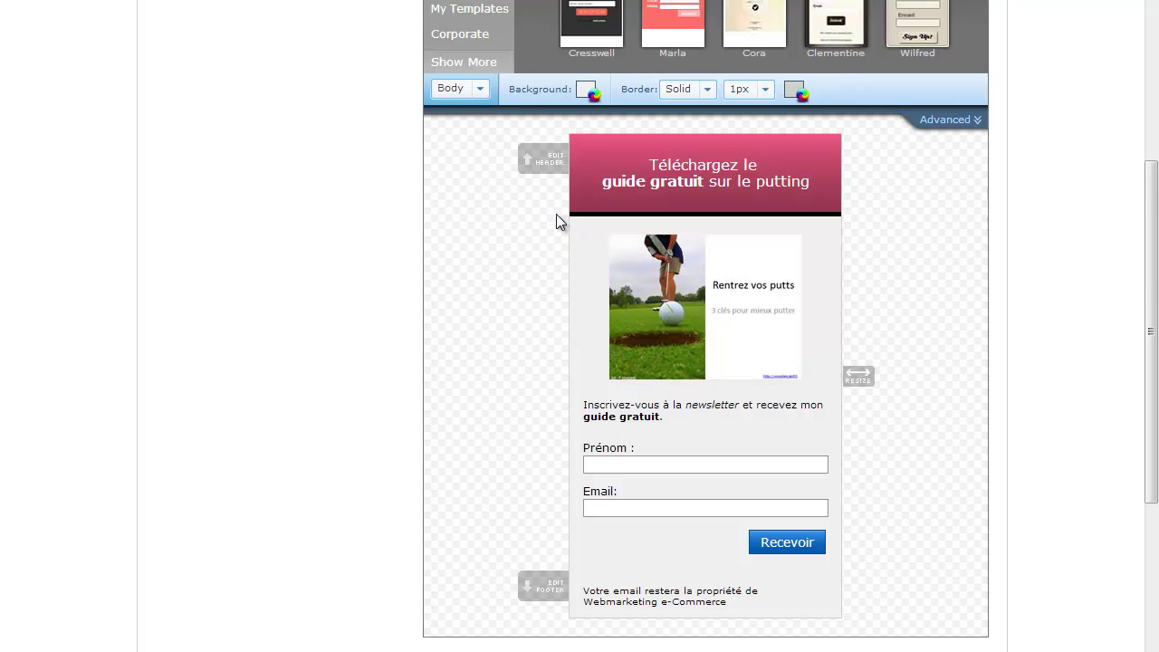
left_click(482, 94)
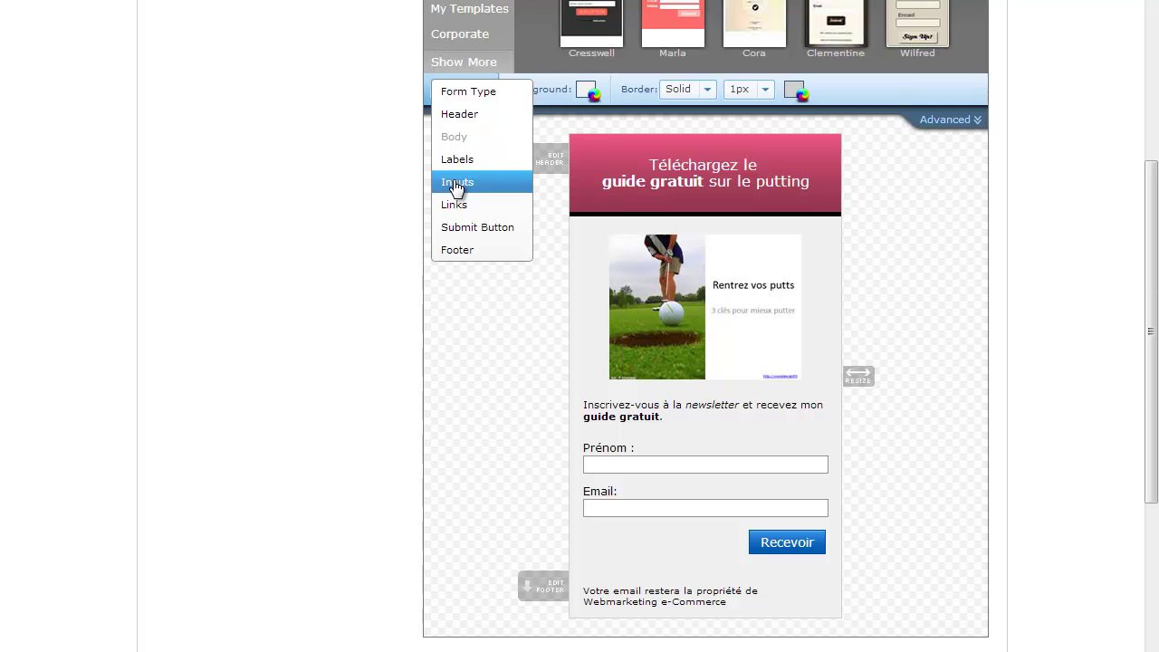
Step: Add a divider below the Recevoir button
scroll(603, 254, "up", 1)
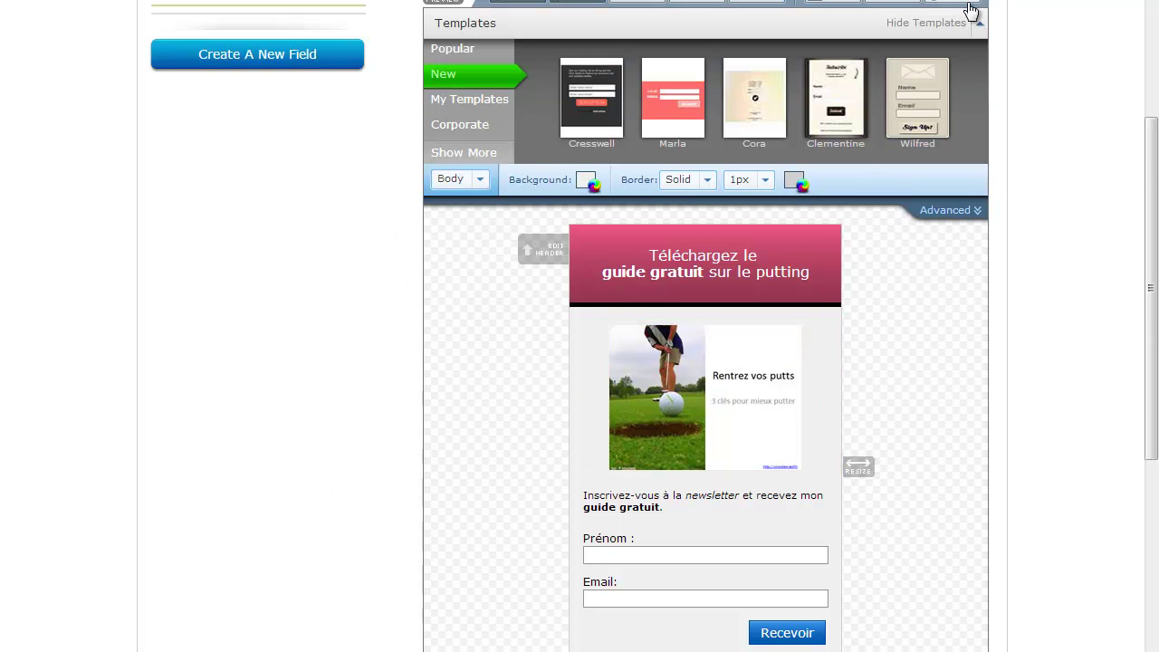
left_click(895, 6)
scroll(904, 104, "down", 2)
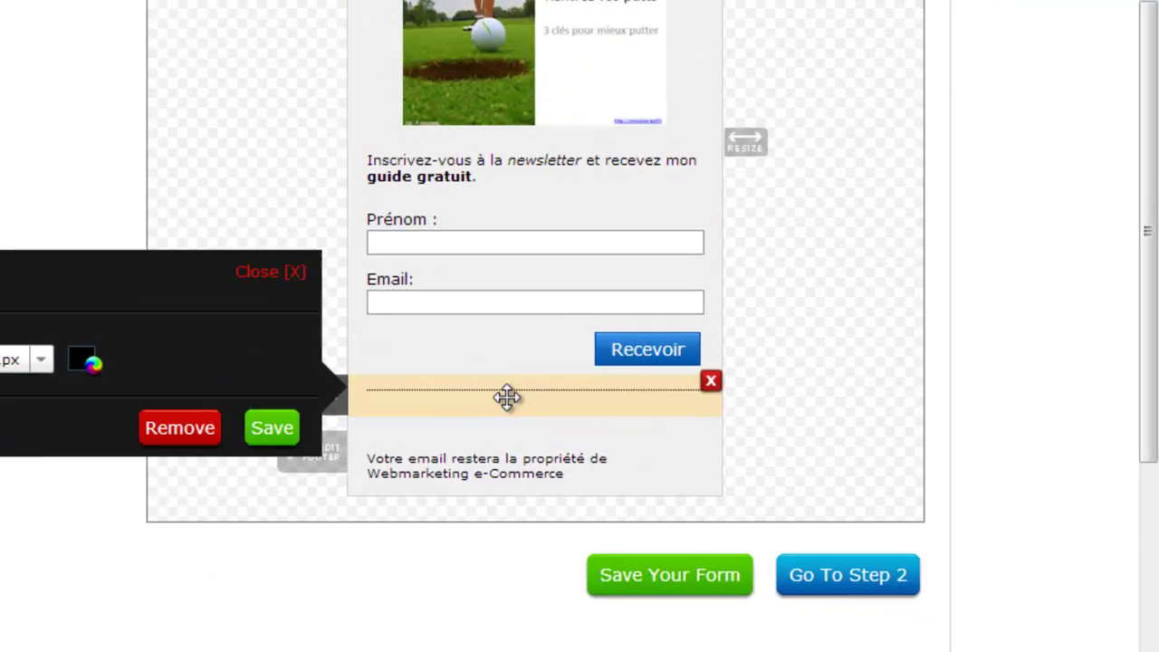
left_click_drag(691, 484, 691, 493)
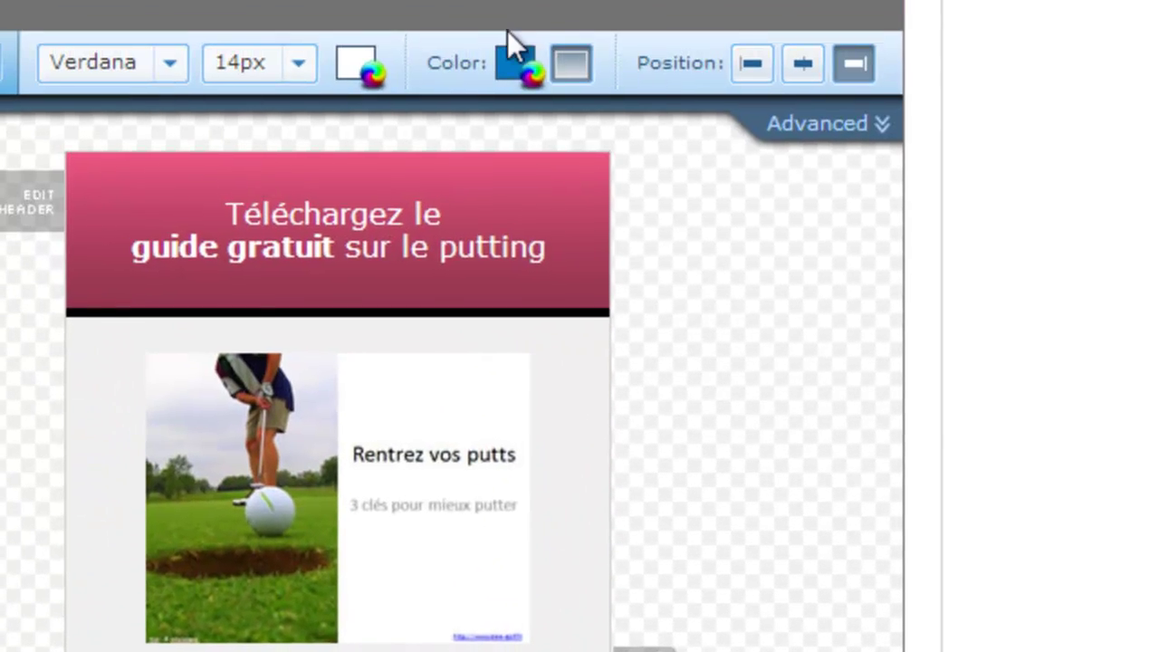
Step: Give the submit button the magenta colour b53e8b
left_click(512, 65)
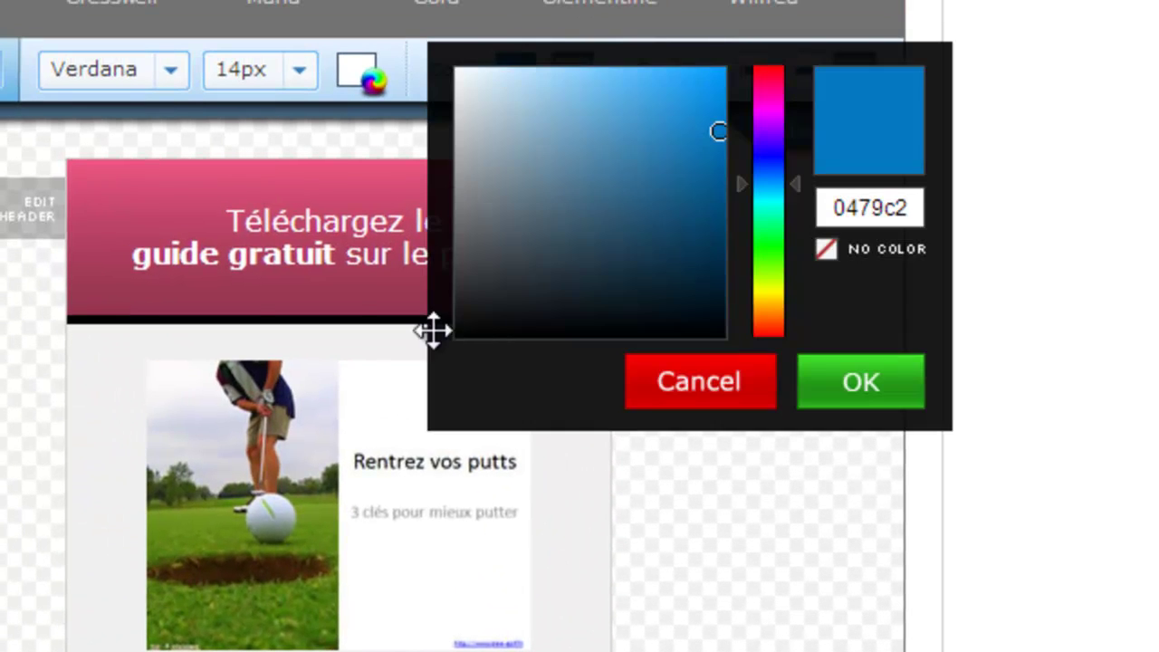
left_click(768, 96)
left_click_drag(669, 129, 633, 146)
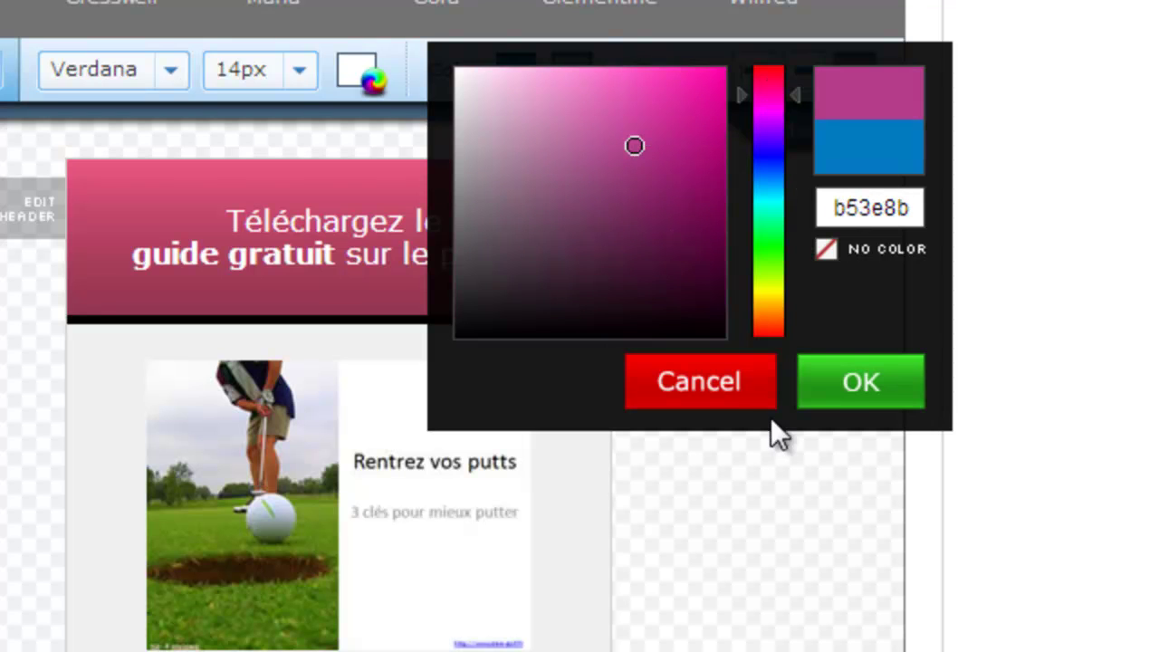
left_click(855, 387)
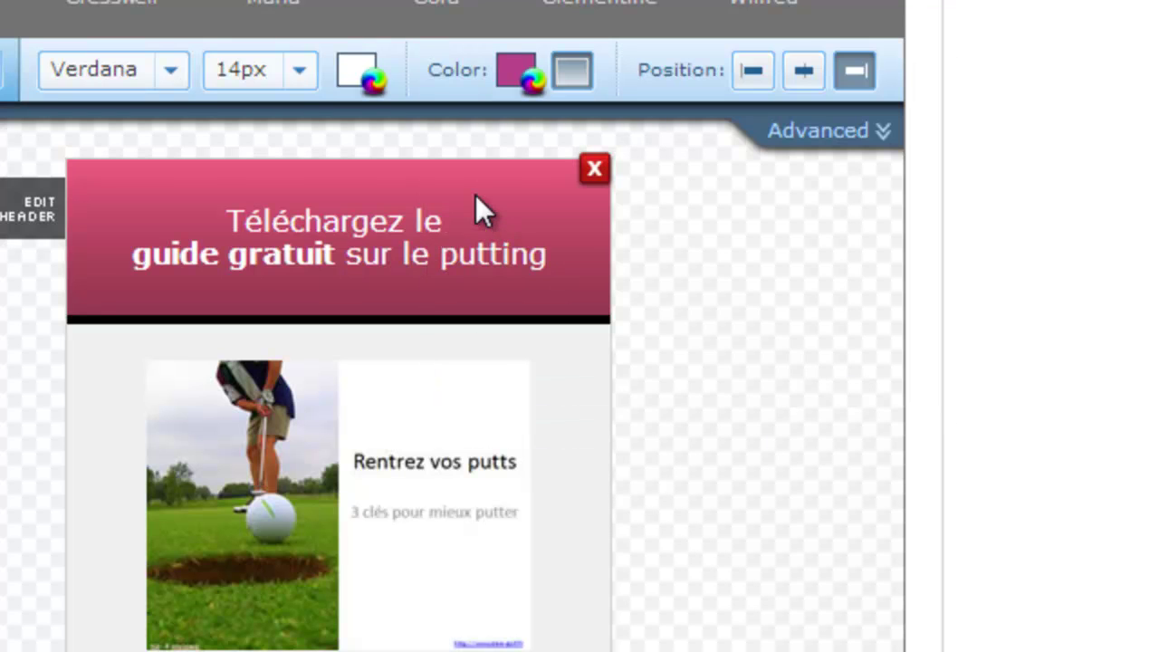
Step: Check the header background colour b84a66 and leave it unchanged
left_click(30, 204)
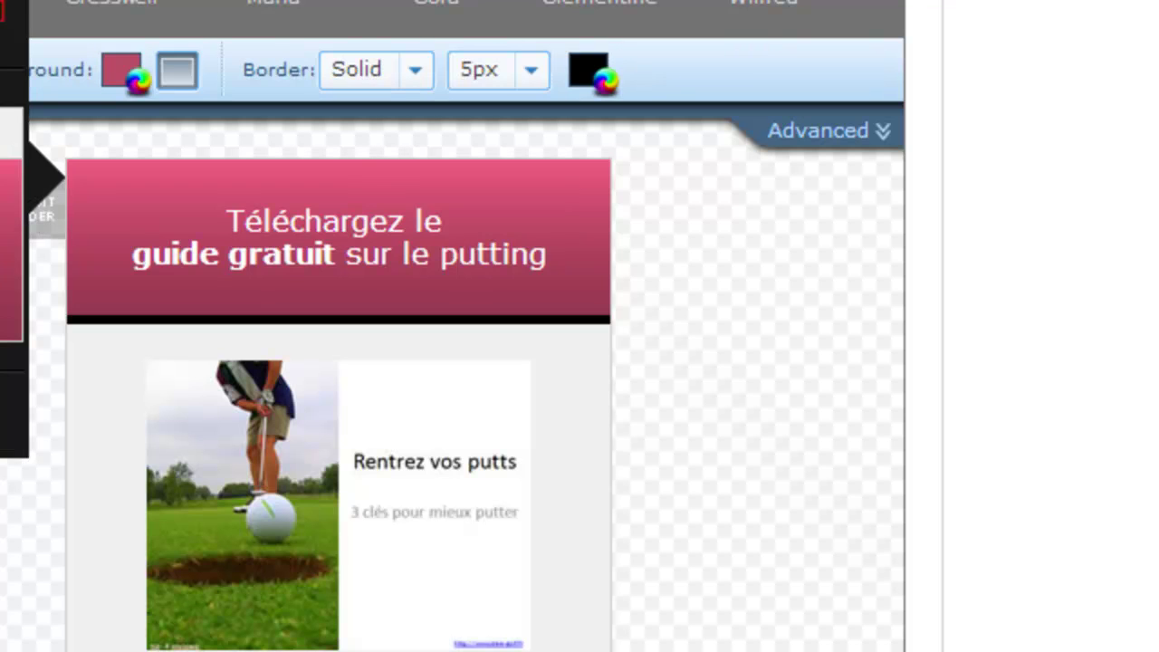
left_click(121, 76)
double_click(440, 219)
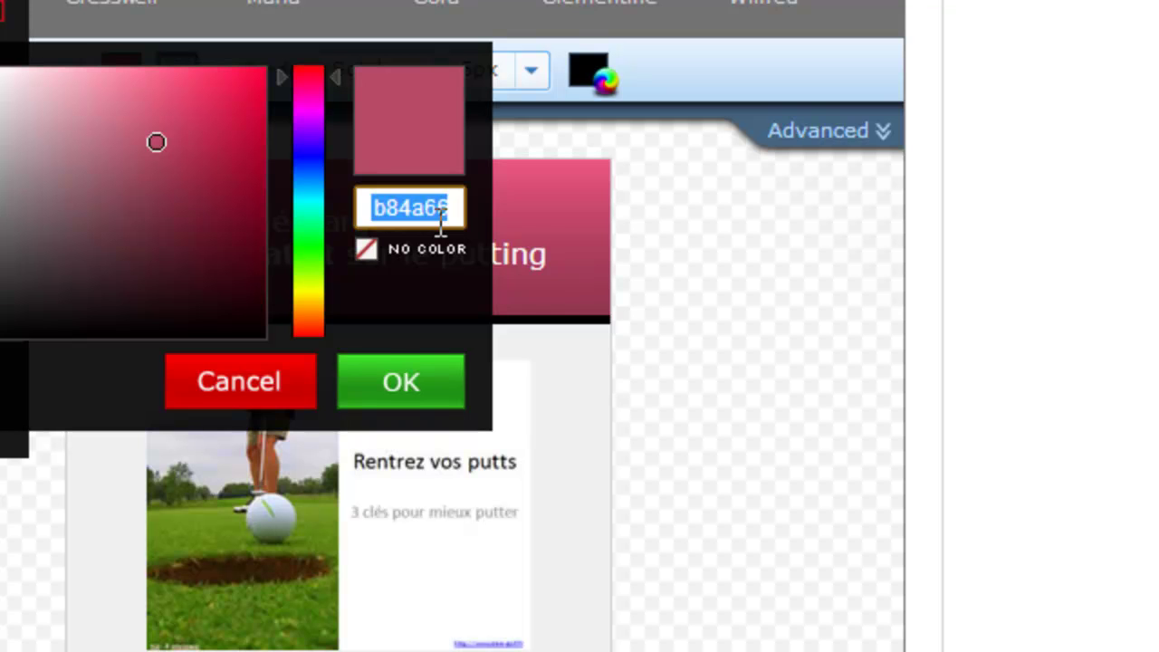
left_click(277, 383)
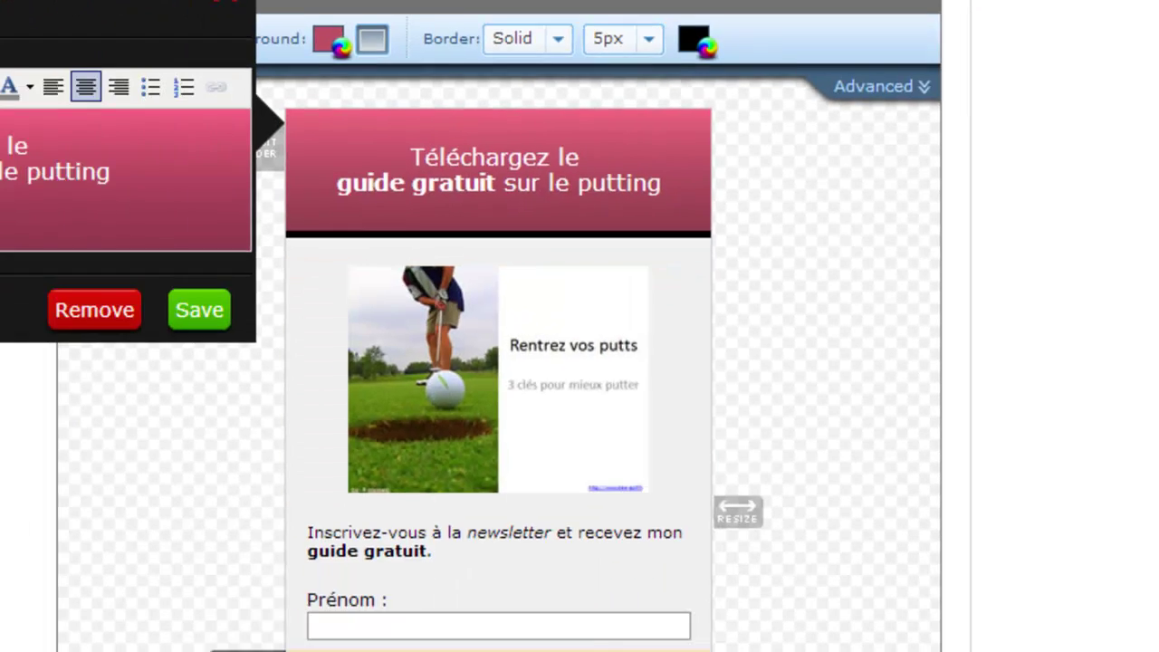
Step: Paste hex b53e8b into the Recevoir button's colour and apply it
left_click(776, 451)
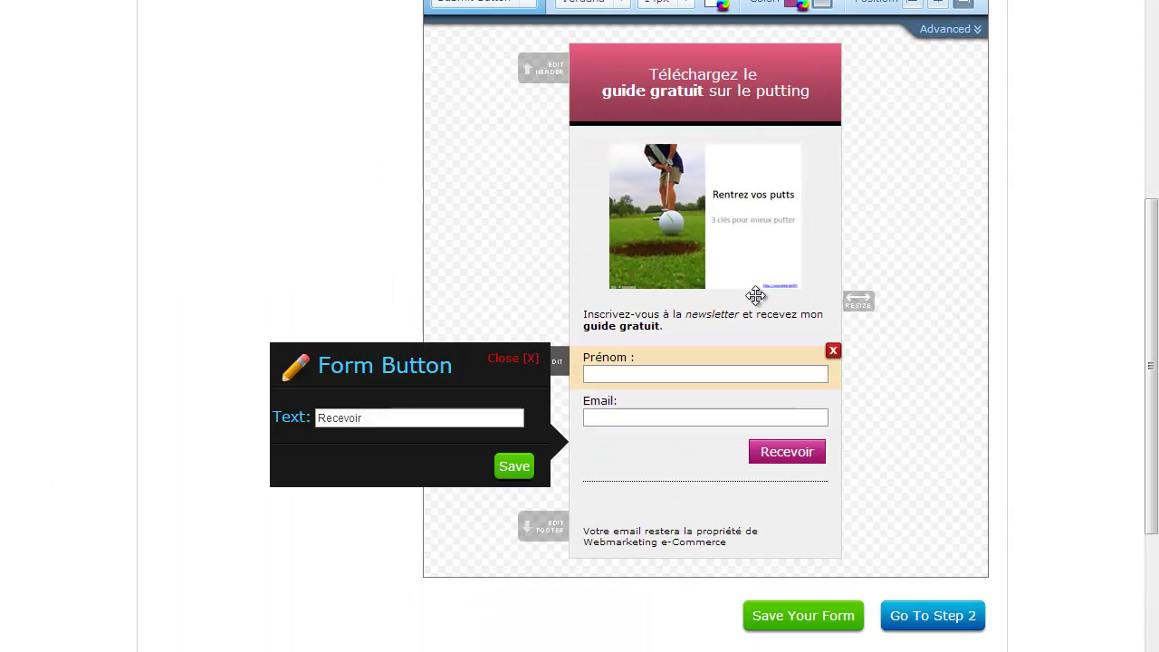
left_click(796, 5)
double_click(971, 68)
type("b84e68")
left_click(965, 156)
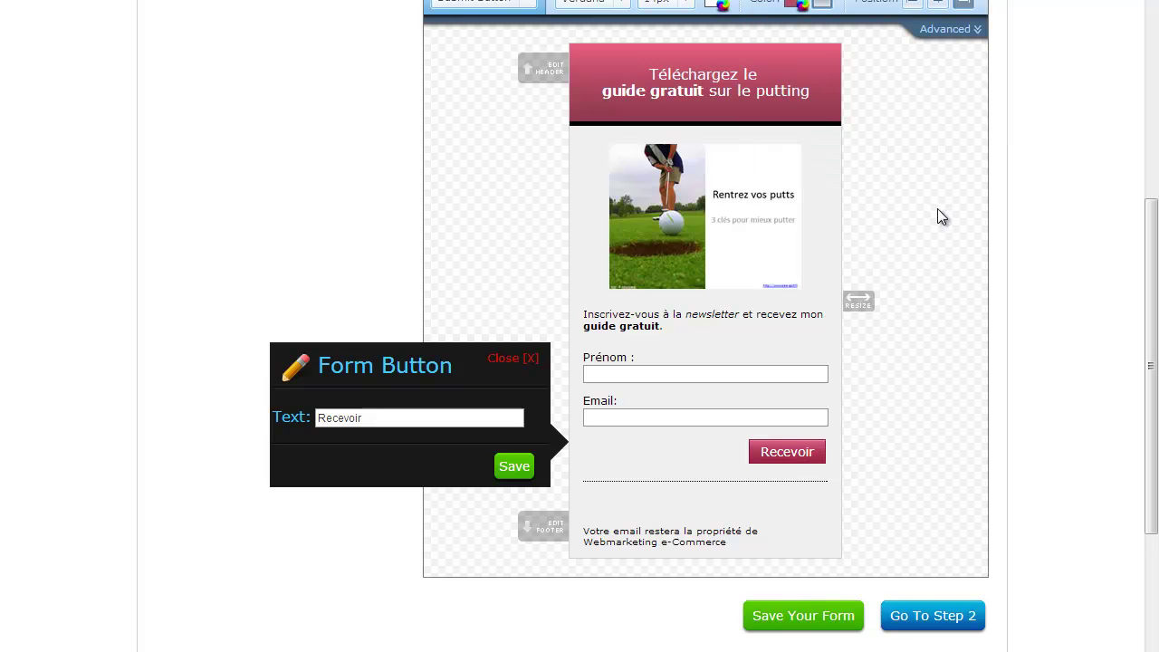
Step: Try the button positions and align the Recevoir button to the right
scroll(674, 248, "up", 3)
scroll(932, 285, "down", 2)
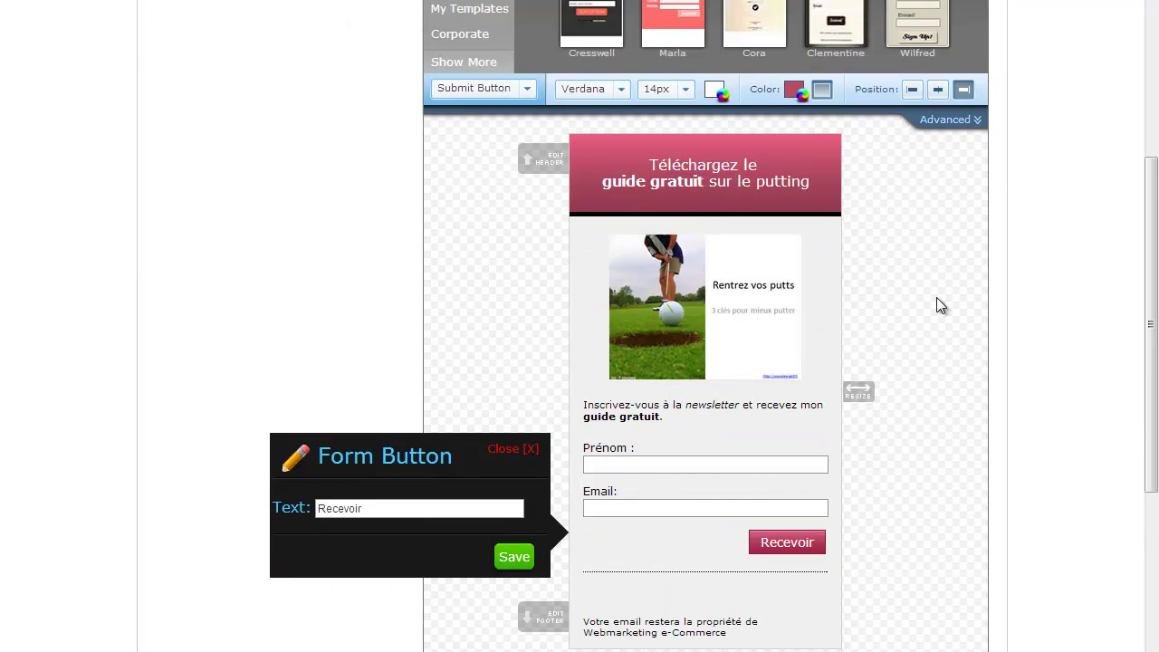
scroll(921, 191, "up", 1)
left_click(937, 181)
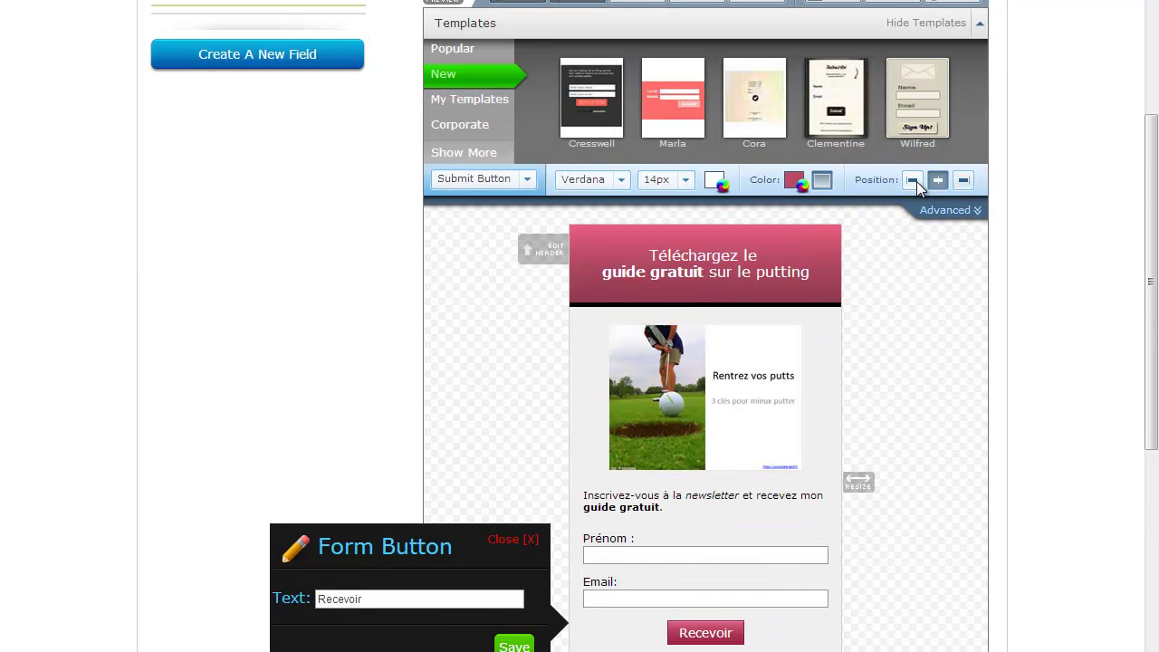
left_click(912, 180)
left_click(937, 180)
left_click(962, 181)
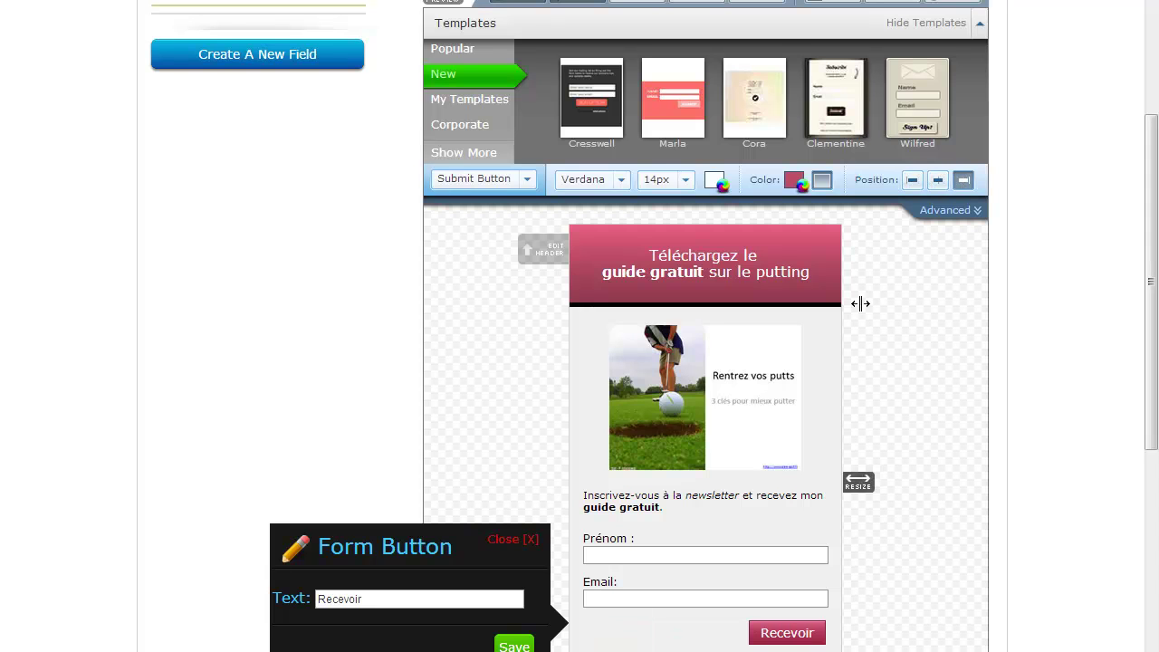
Step: Open the list of form parts, then close it without changes
left_click(532, 180)
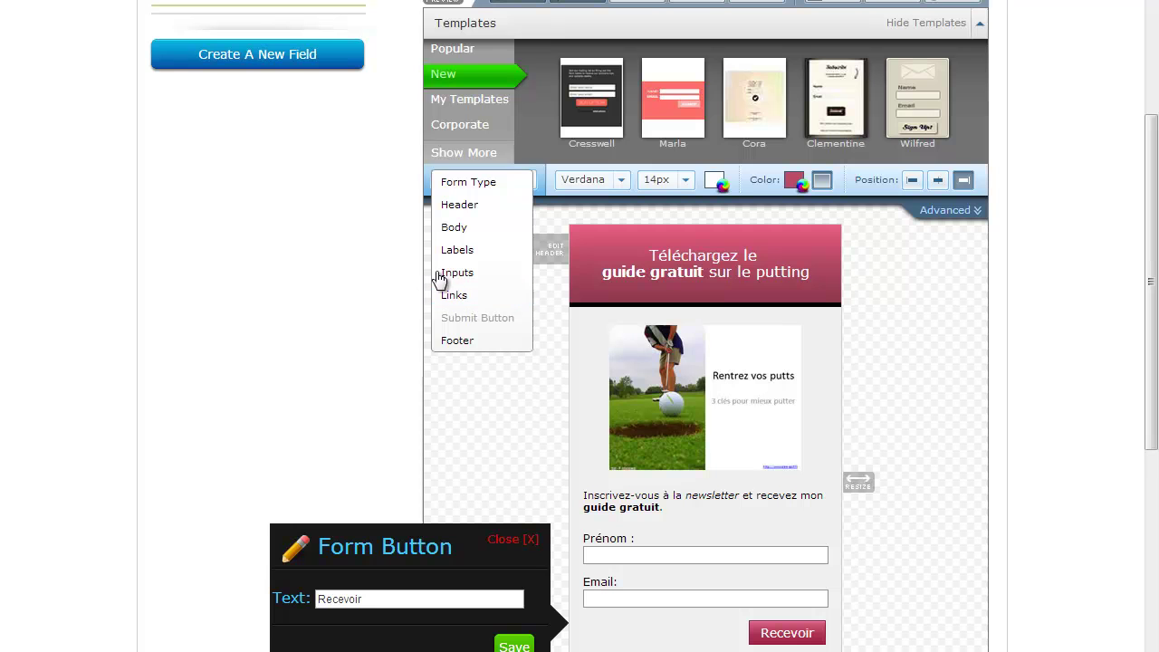
left_click(383, 372)
scroll(1023, 353, "down", 3)
scroll(861, 308, "up", 3)
scroll(866, 307, "down", 3)
Step: Go to Step 2 and rename the form from 'My Web Form' to 'Mon premier formulaire'
left_click(923, 543)
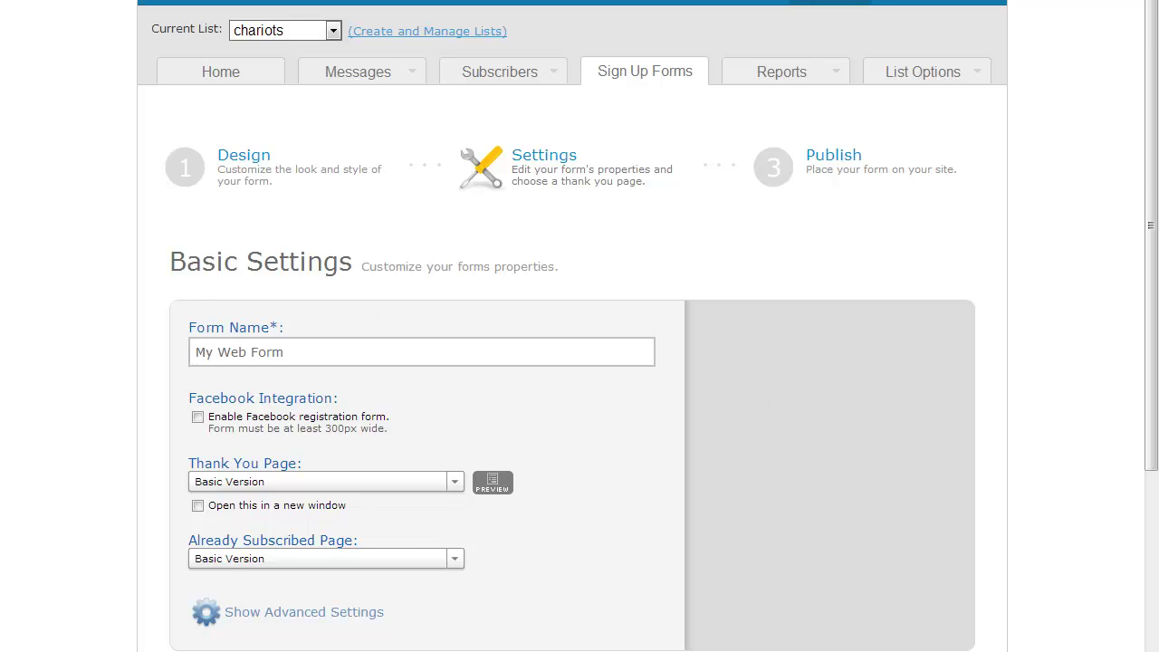
left_click_drag(362, 356, 126, 328)
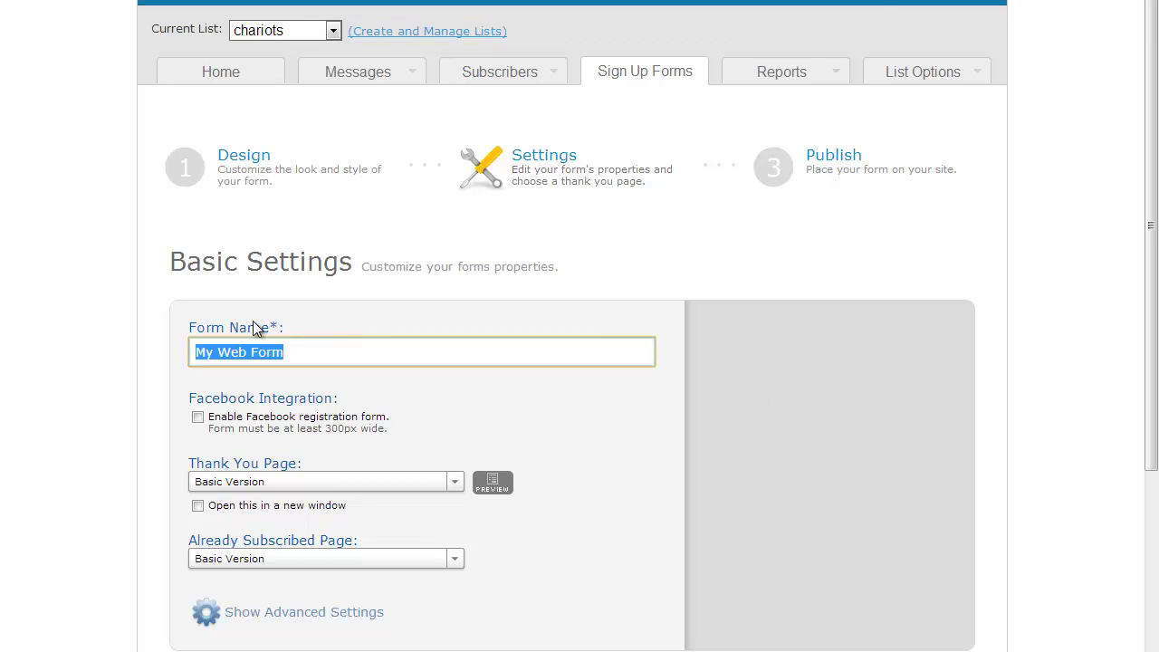
type("Mon premier formulaire")
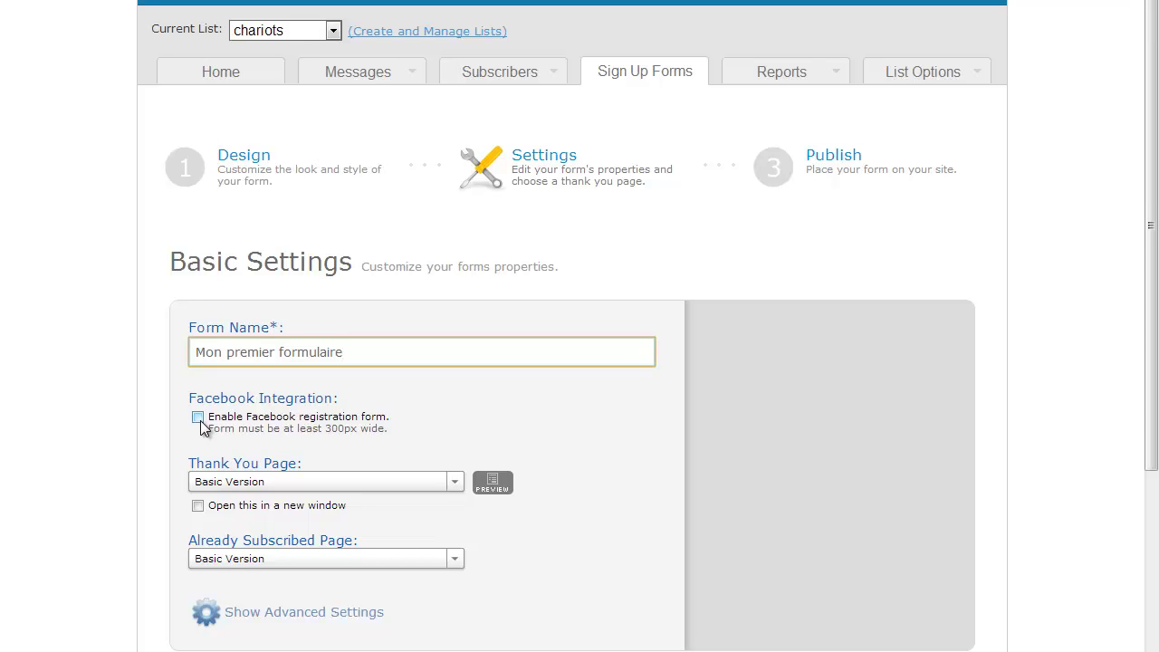
Step: Leave the Facebook registration form off and open the Thank You Page choices
left_click(197, 417)
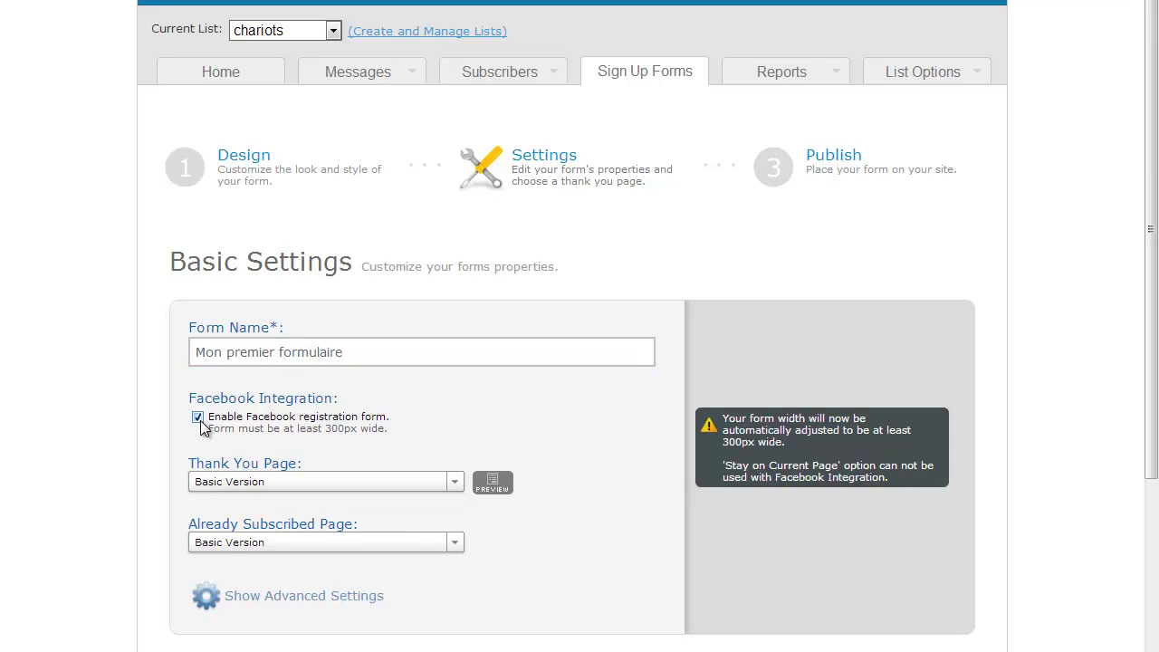
left_click(198, 418)
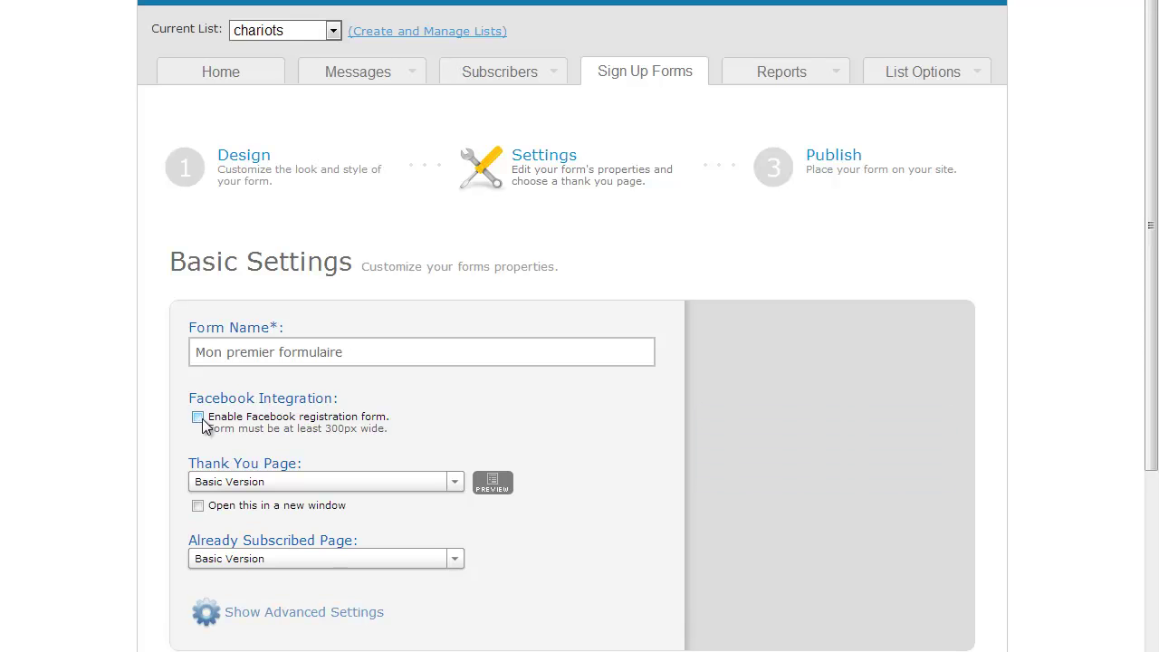
left_click(289, 481)
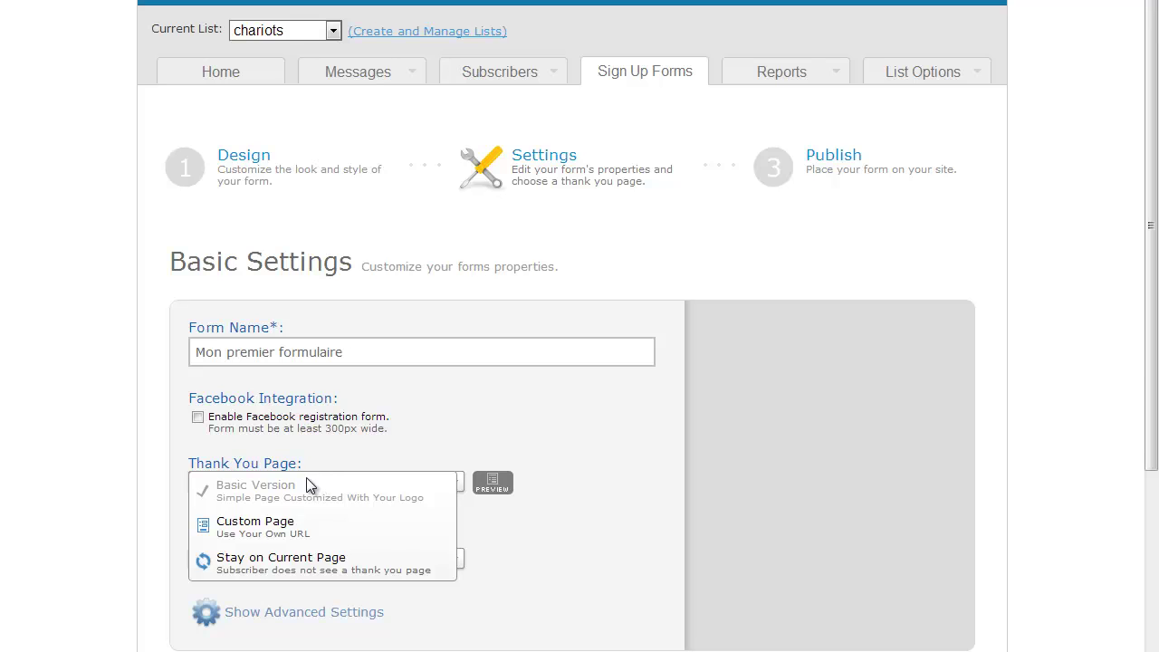
left_click(308, 447)
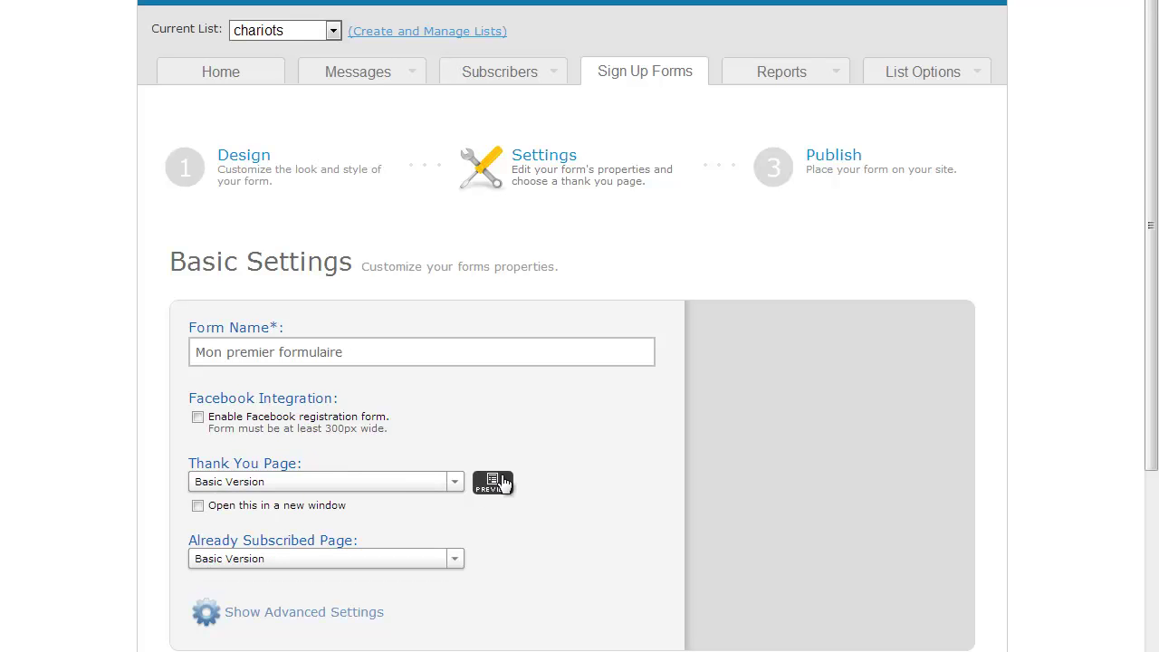
left_click(387, 486)
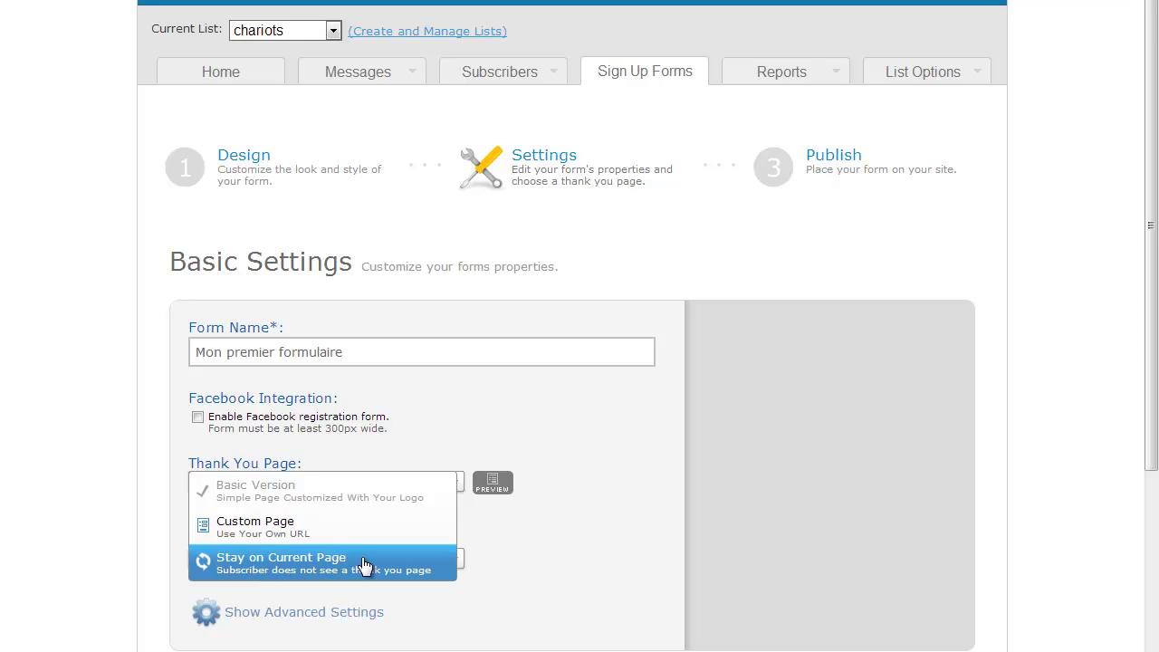
left_click(300, 536)
left_click(298, 513)
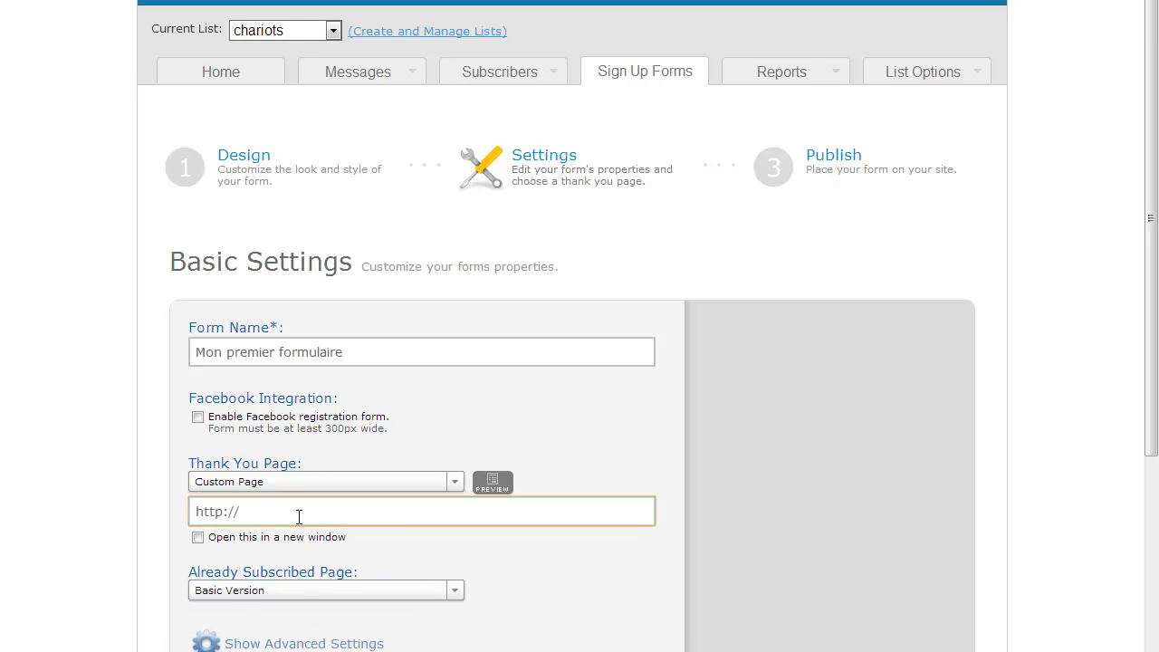
type("www.webmarketing-ecomm")
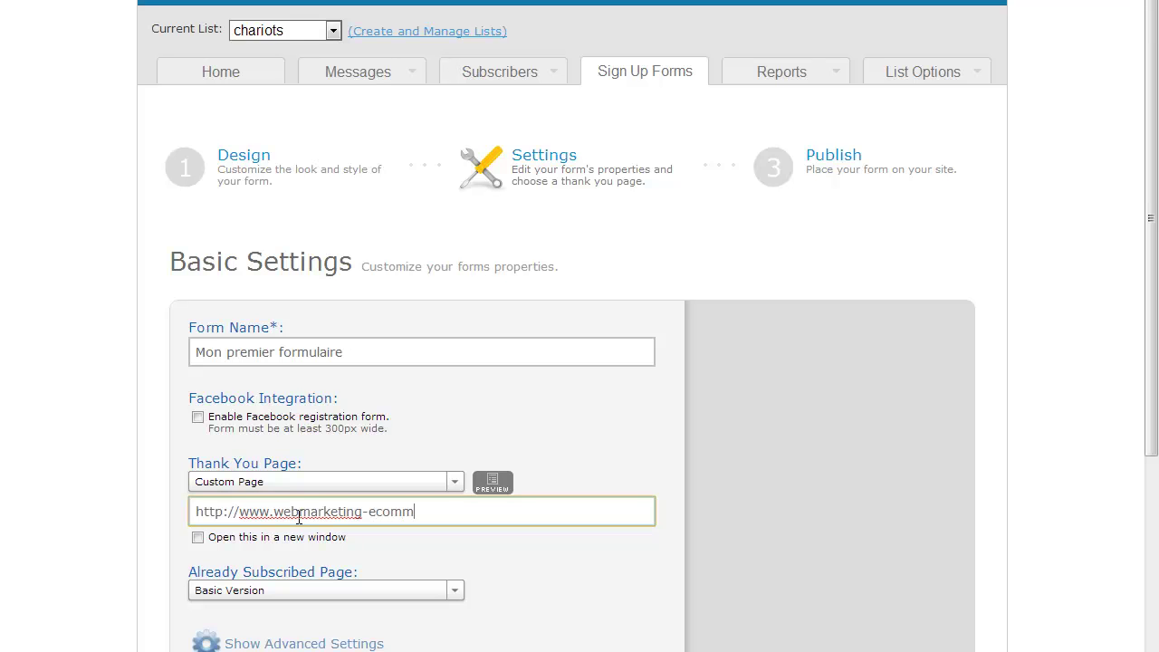
type("erce.fr/inscrit")
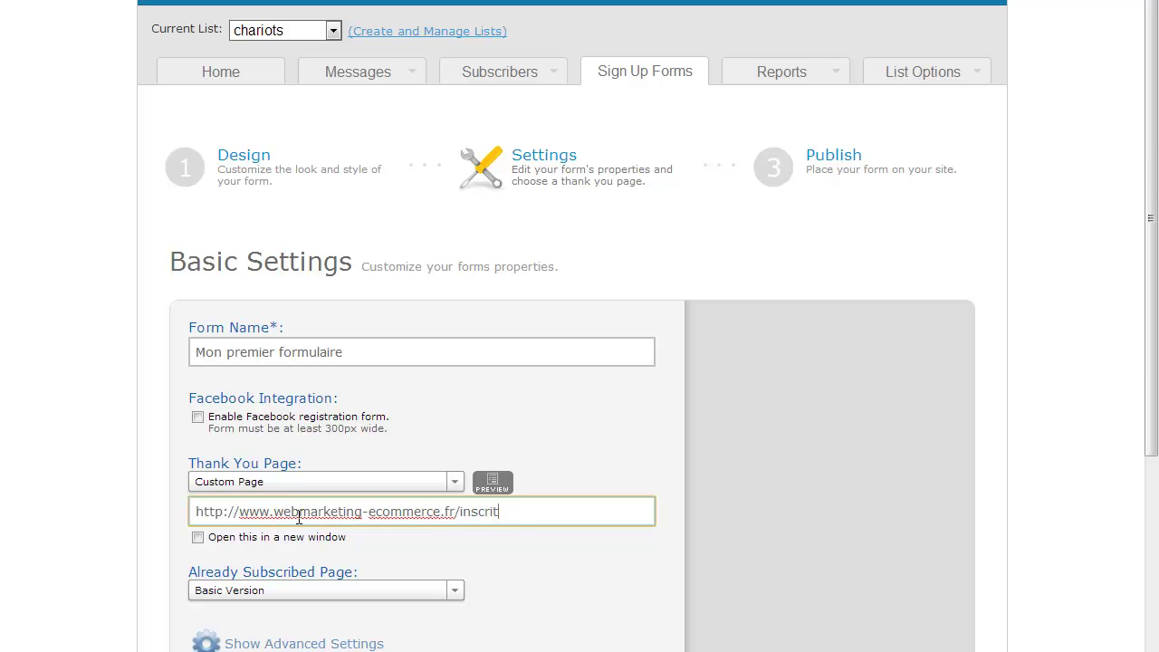
key("BackSpace")
type("ption-reussie")
left_click(94, 463)
scroll(94, 463, "down", 3)
Step: Keep the Already Subscribed Page on Basic Version
left_click(455, 415)
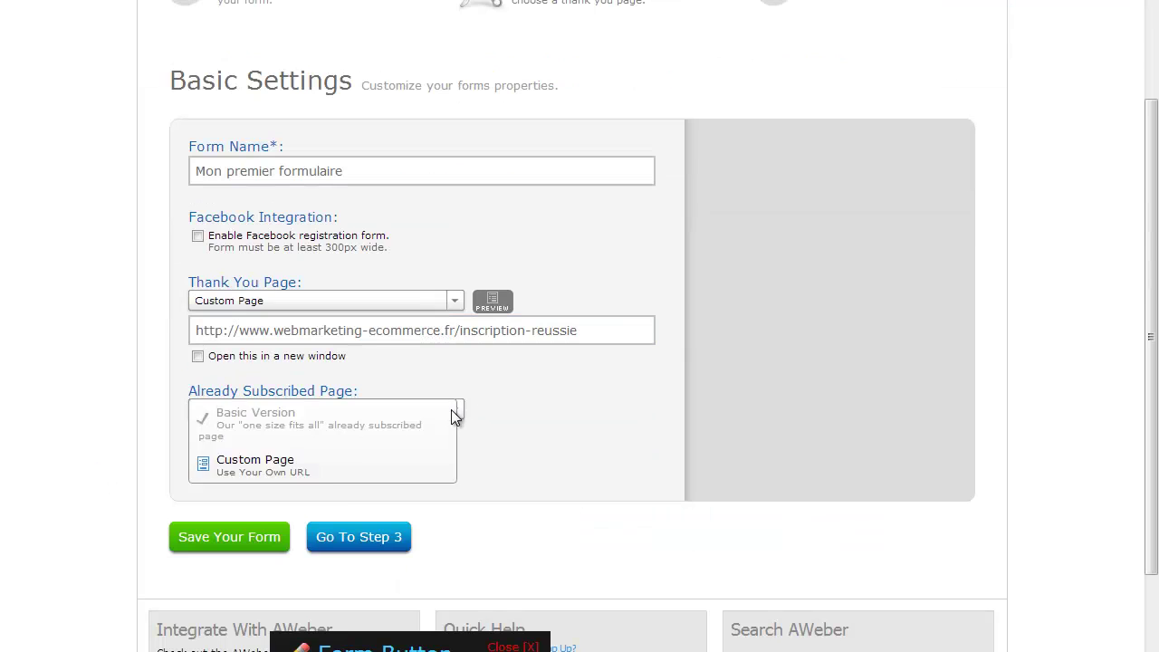
left_click(157, 419)
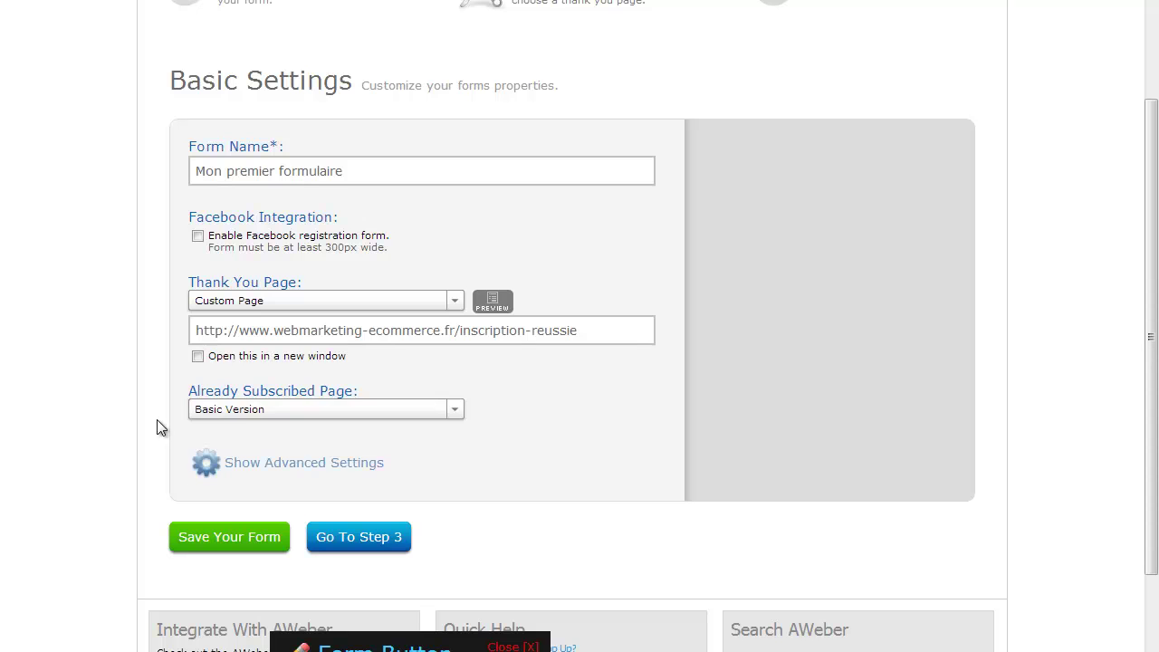
left_click(235, 415)
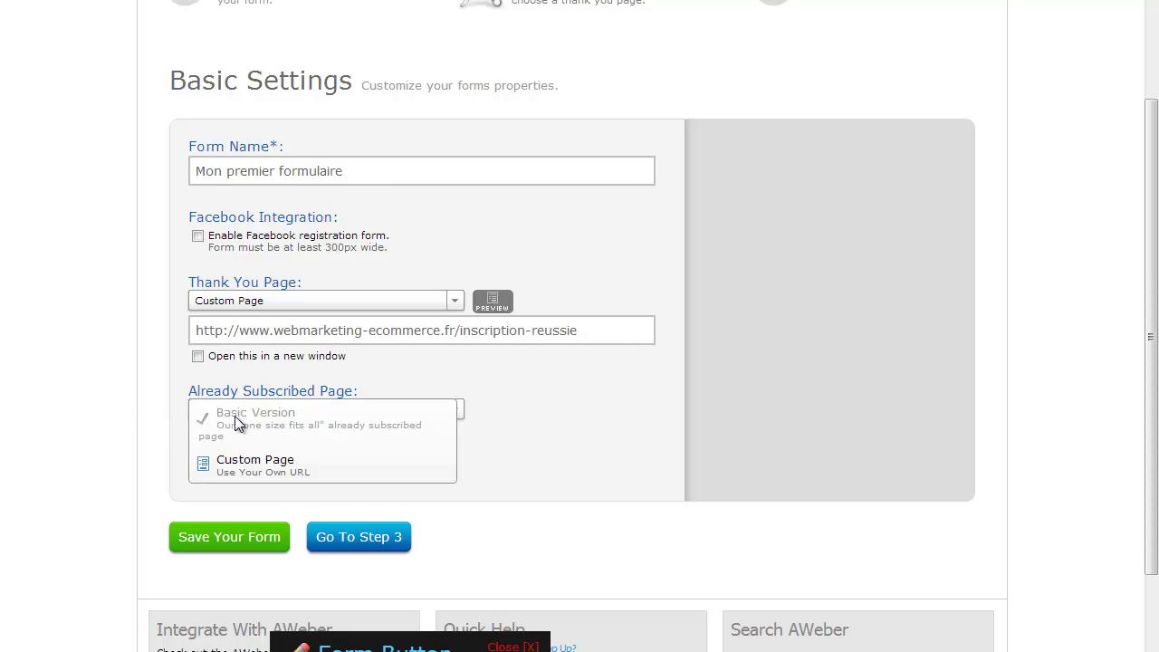
left_click(127, 419)
Step: Show the advanced settings, close the Form Button popup, and check Start On Message
left_click(279, 465)
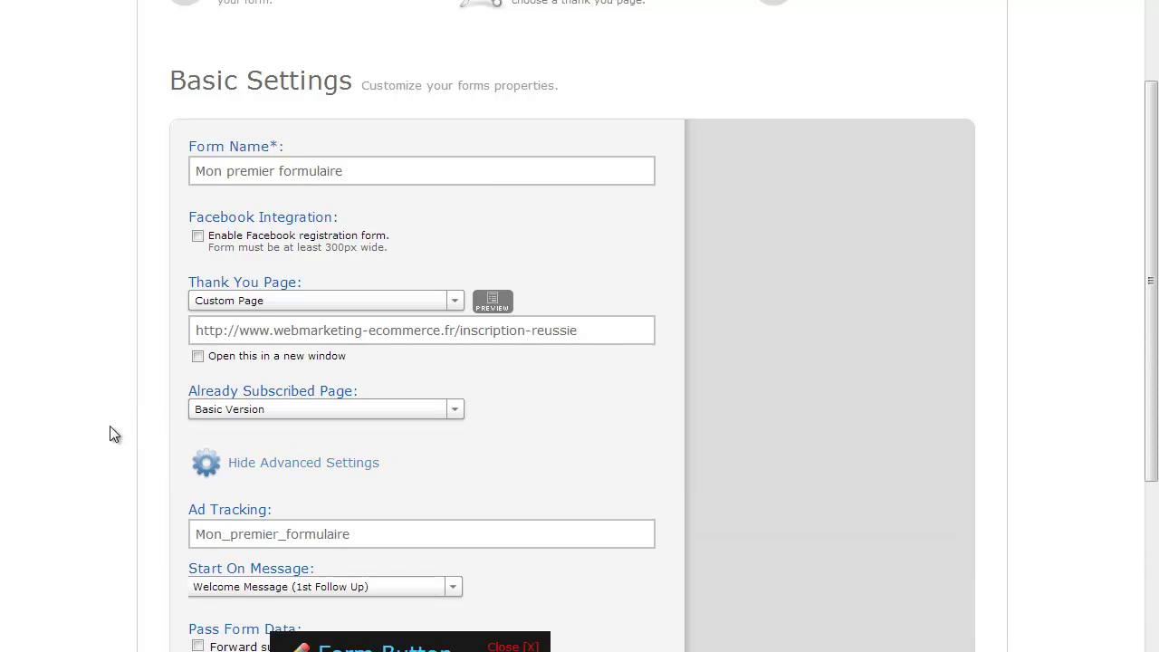
scroll(111, 427, "down", 2)
left_click(533, 467)
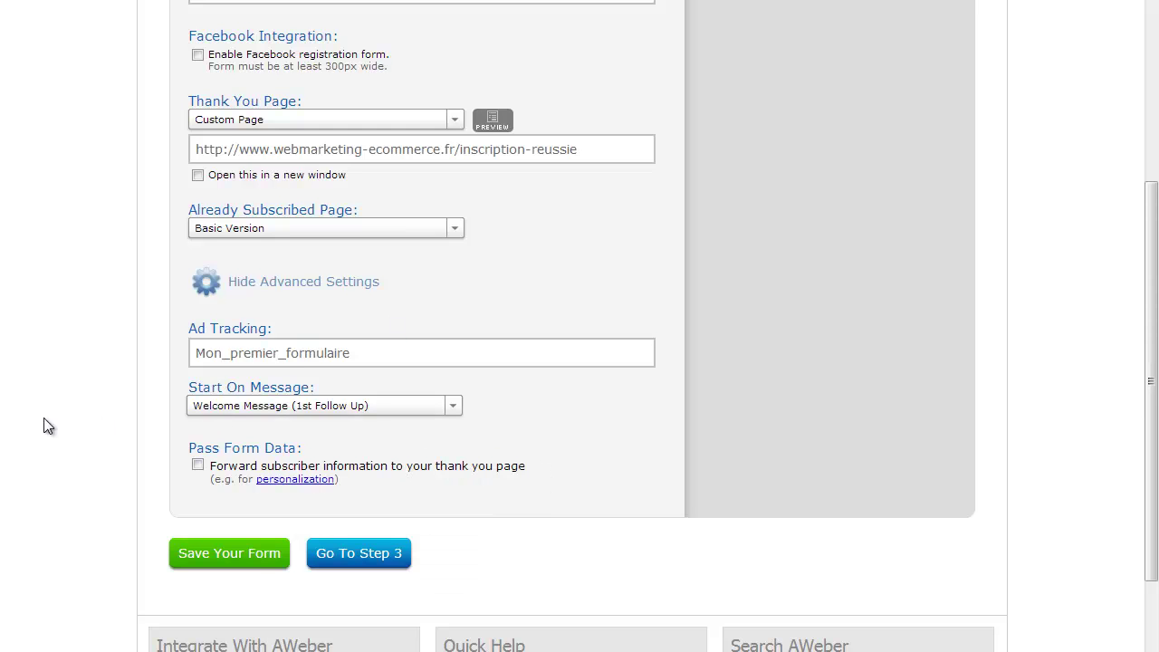
left_click(244, 407)
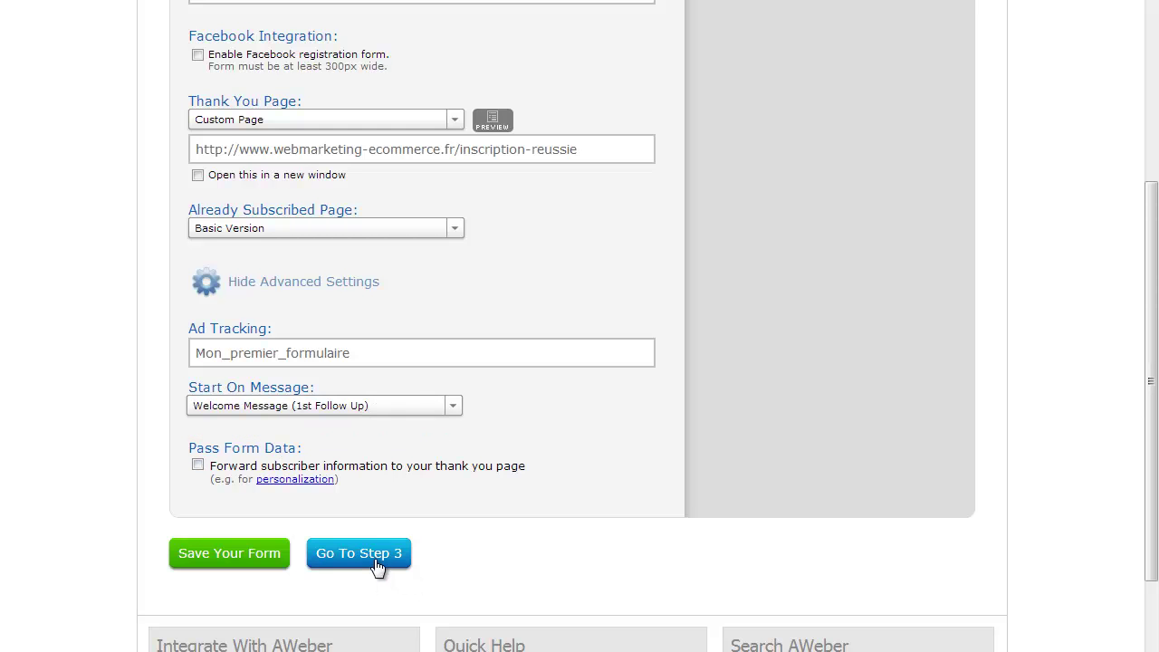
Step: Save the settings, go to Publish, and choose to install the form yourself
left_click(270, 555)
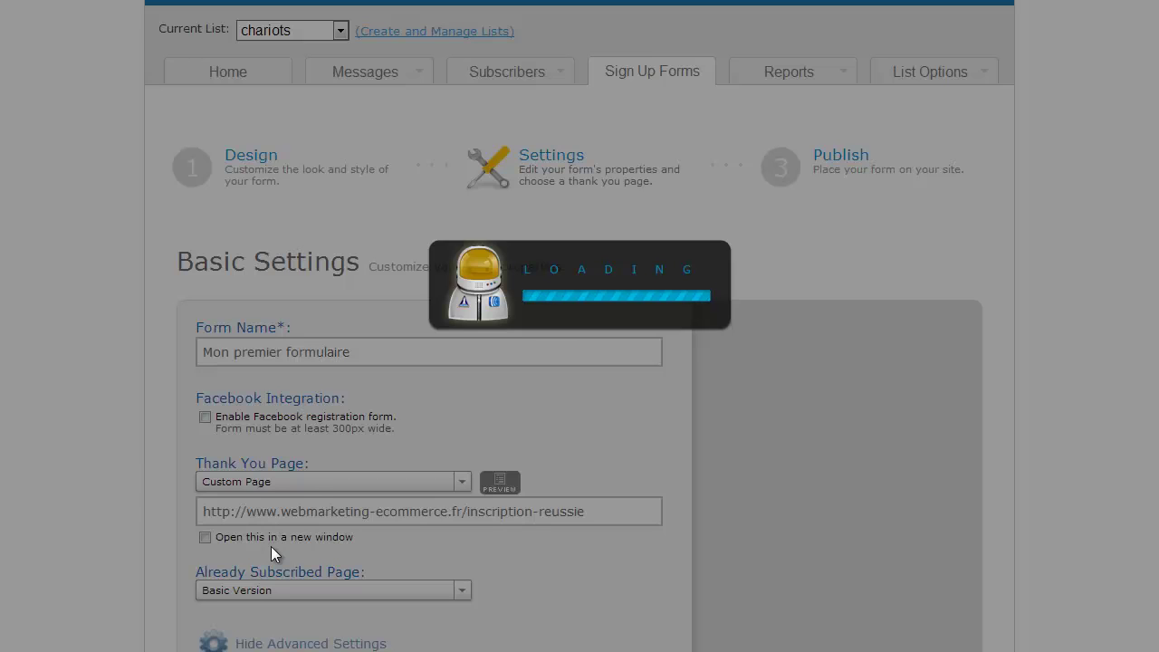
scroll(271, 534, "down", 5)
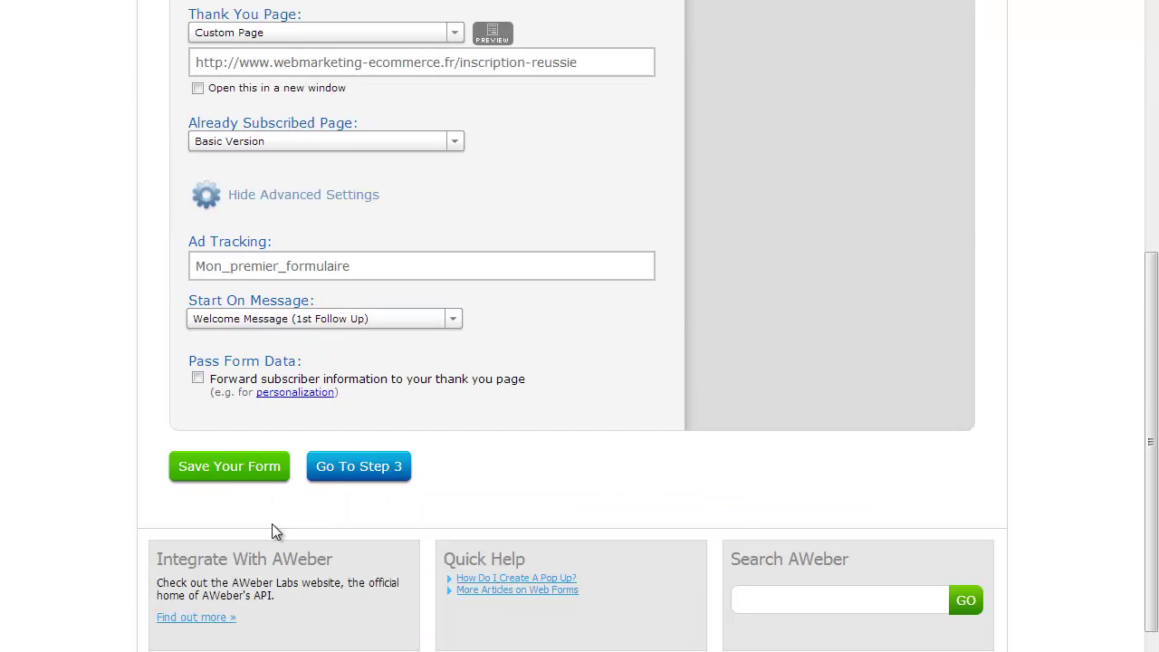
left_click(348, 464)
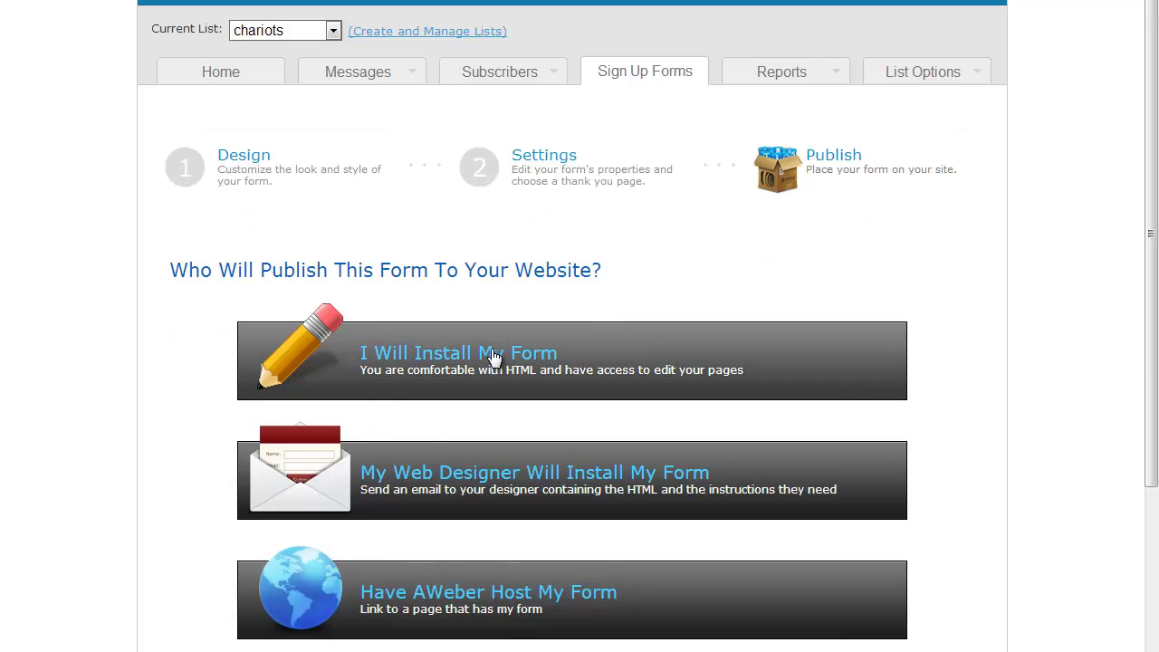
left_click(507, 359)
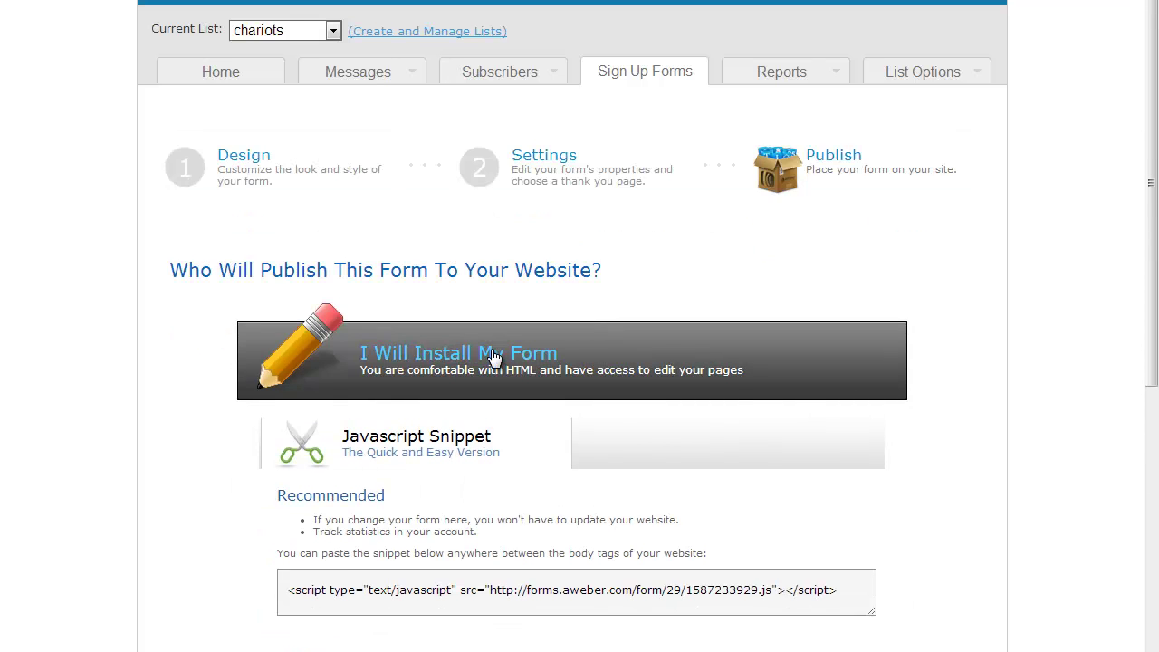
Step: Select the whole JavaScript snippet and copy it with Copier
left_click(841, 590)
left_click(842, 590)
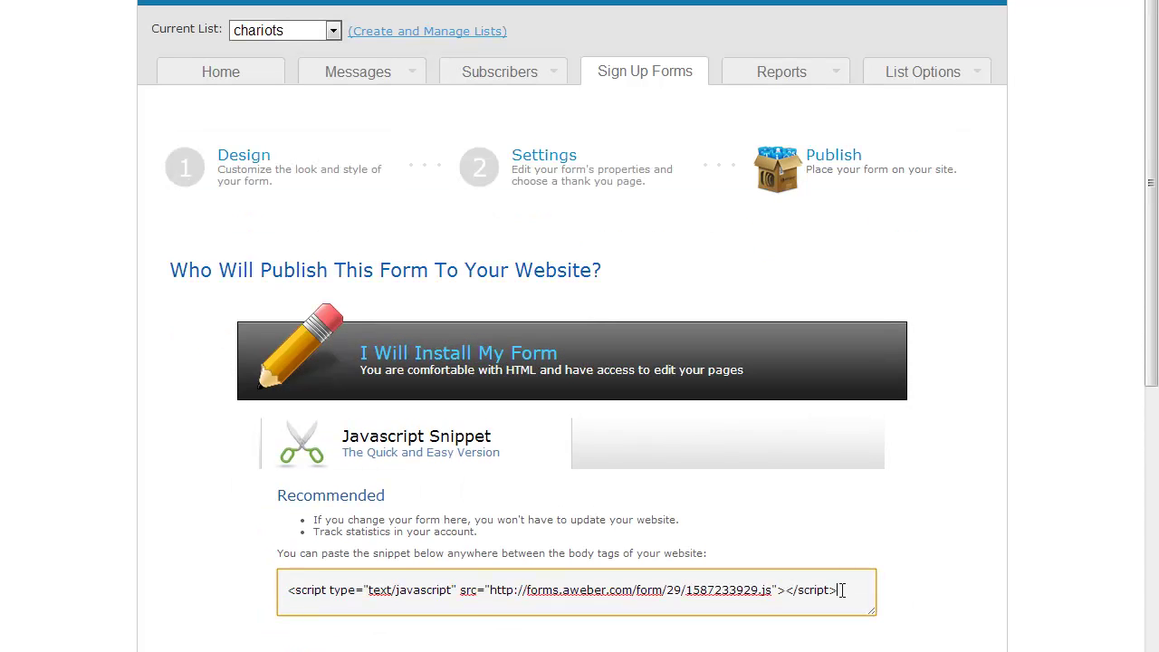
left_click(841, 590)
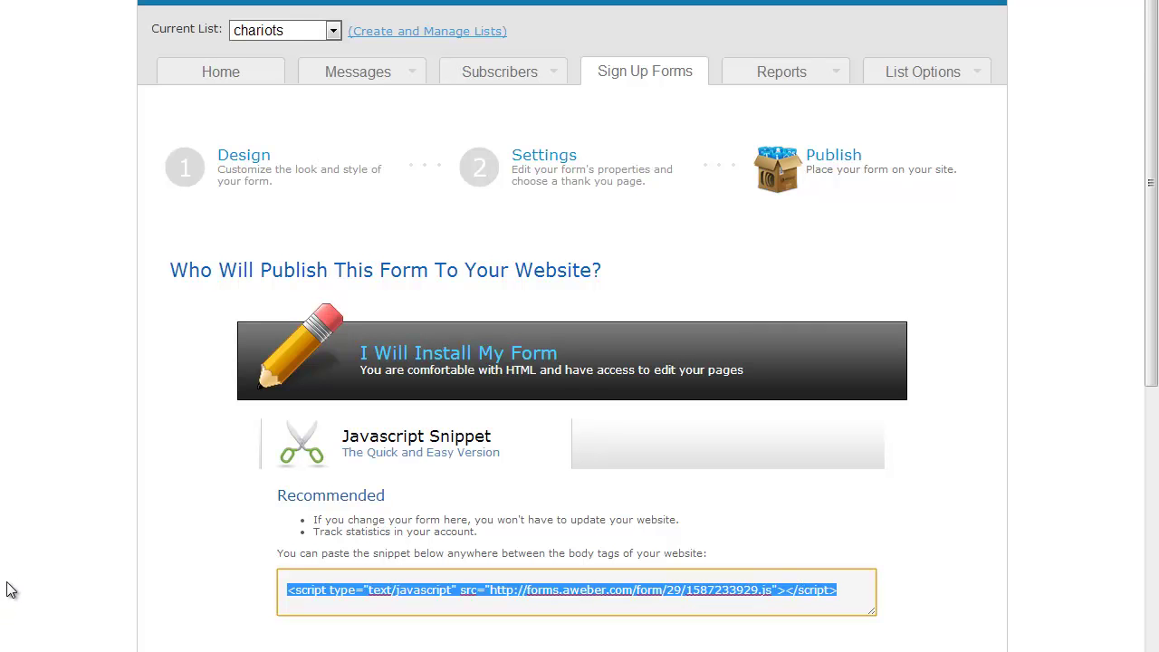
right_click(530, 598)
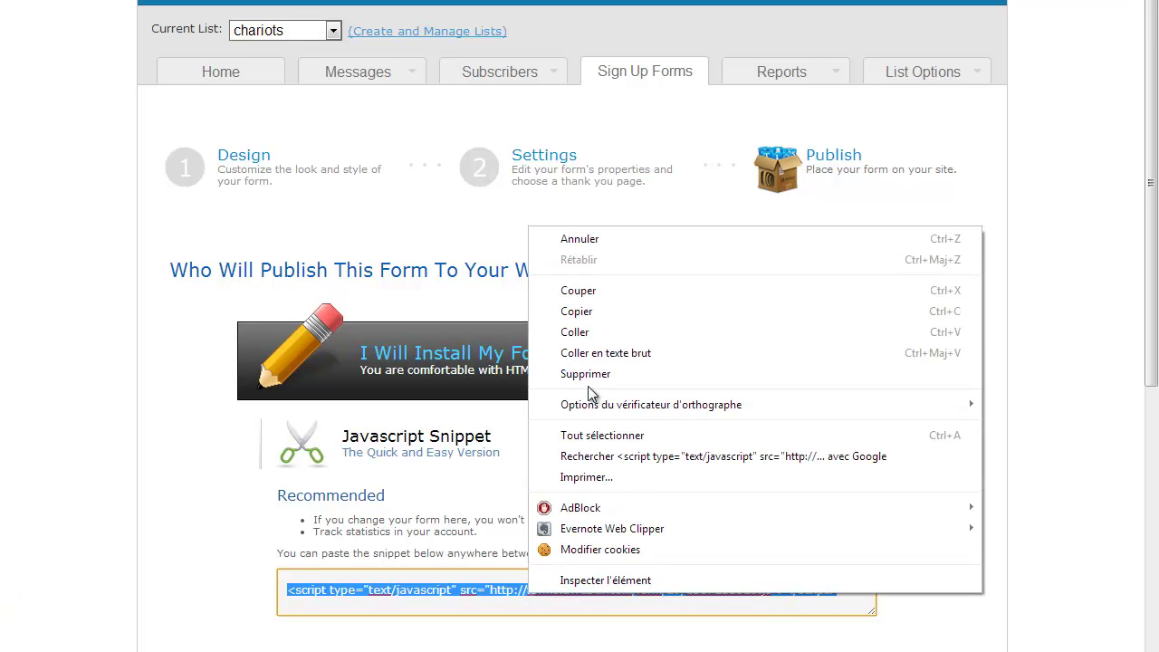
left_click(598, 313)
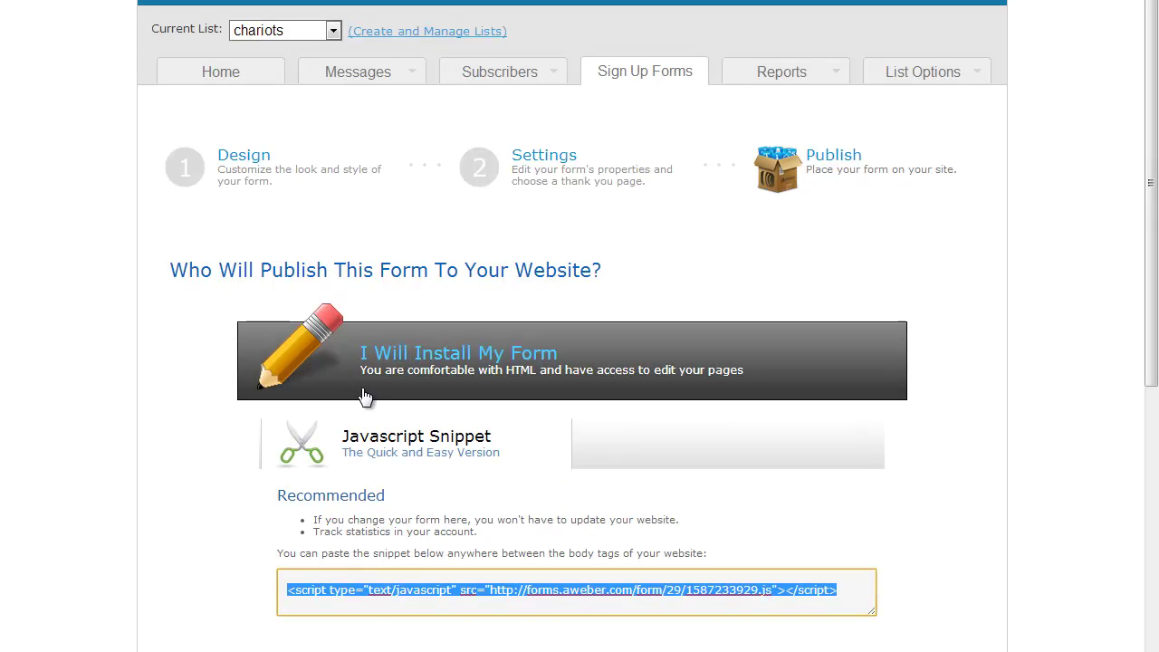
key("super")
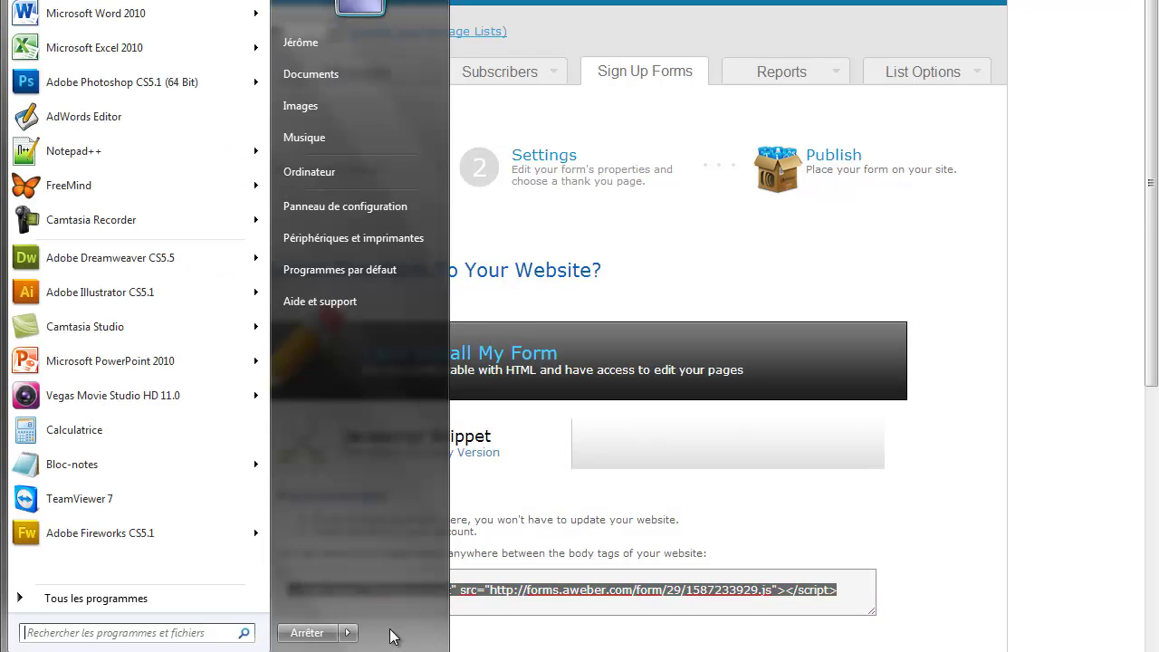
key("super")
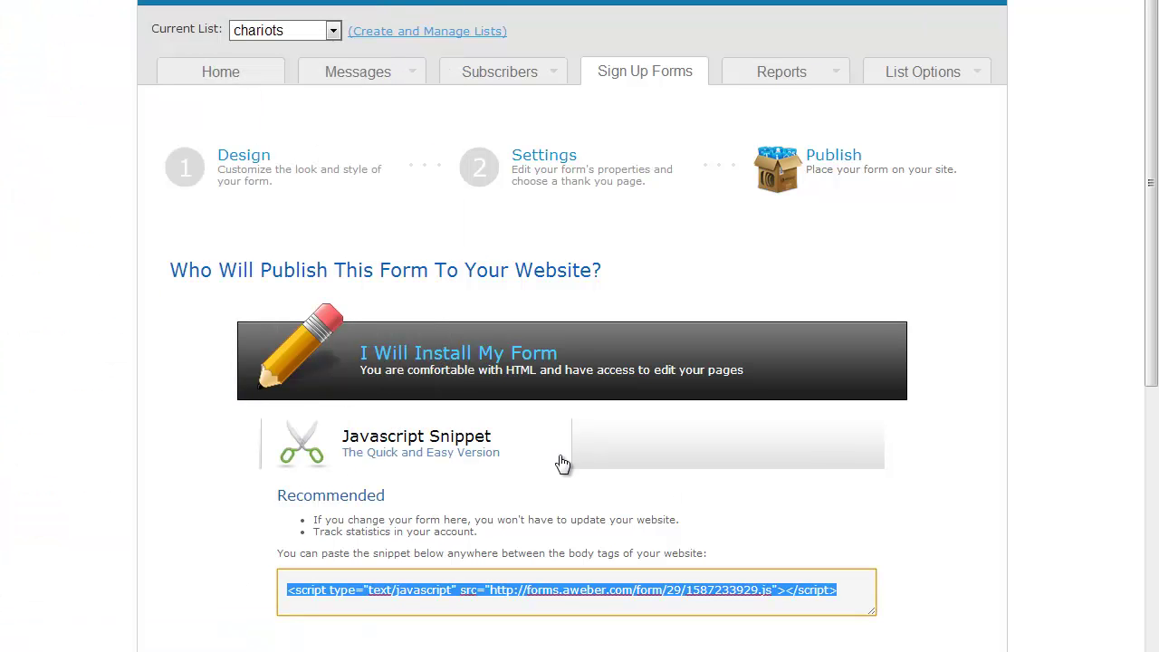
Step: Choose 'My Web Designer Will Install My Form' and enter the designer's email address
left_click(674, 437)
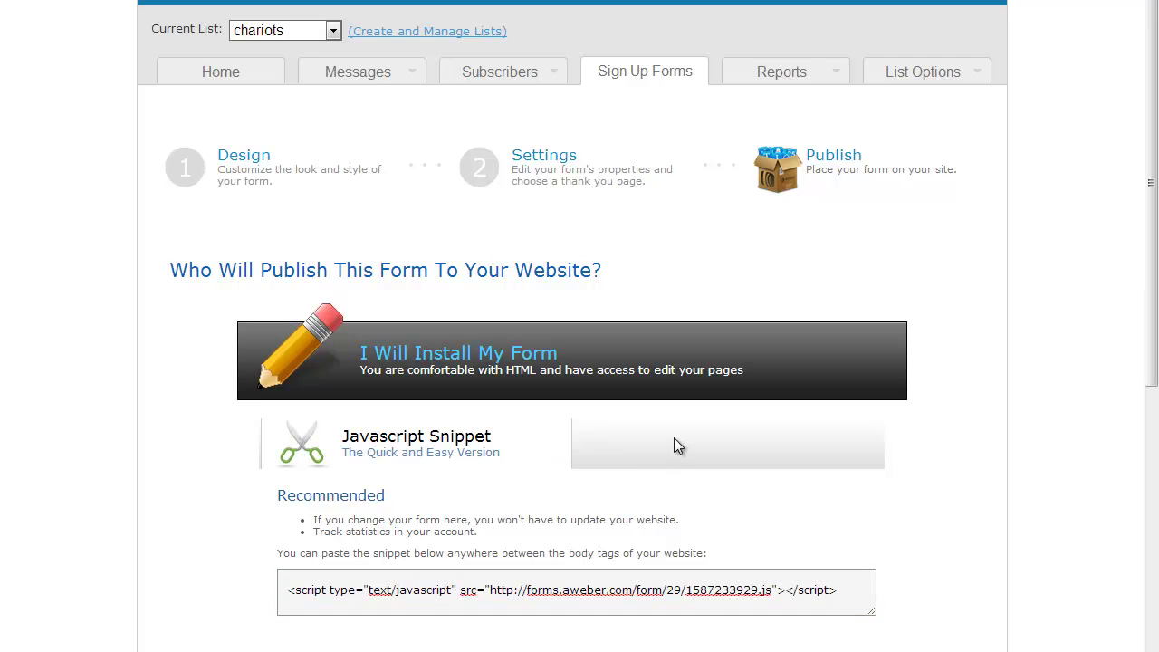
scroll(203, 459, "down", 2)
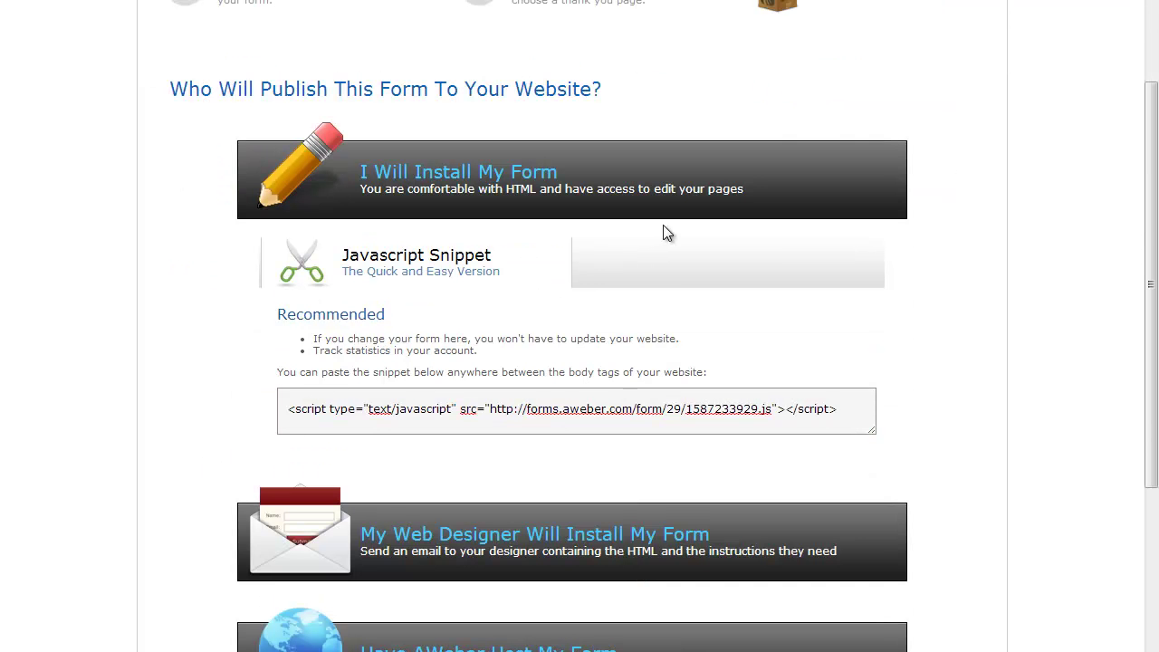
scroll(673, 262, "up", 2)
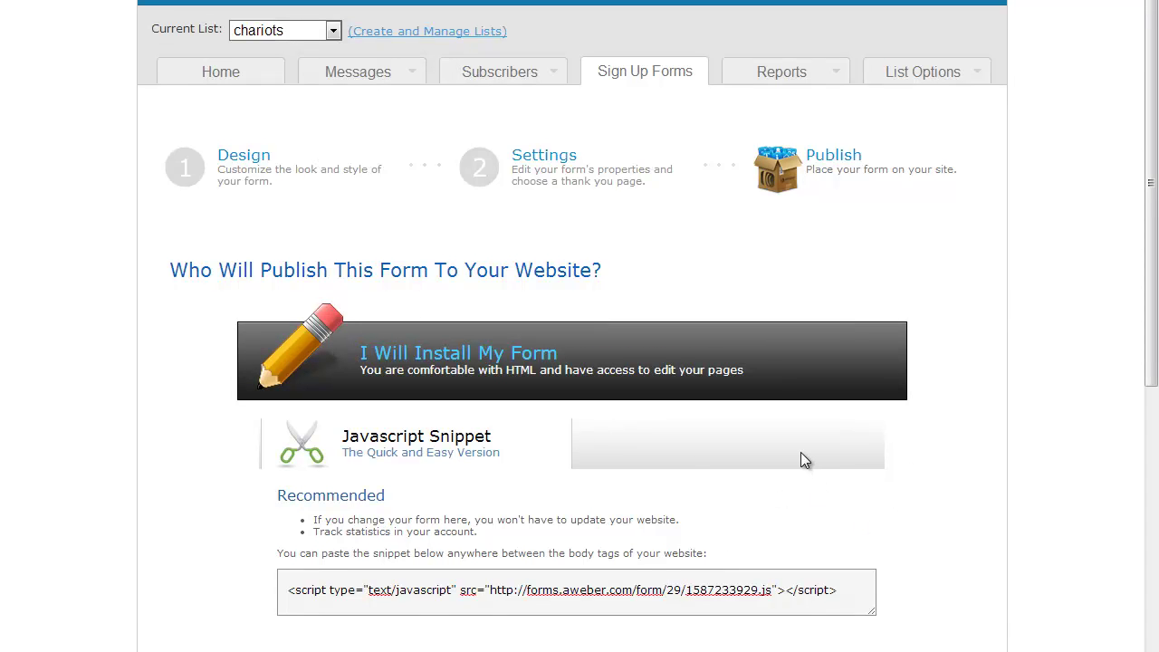
scroll(8, 535, "down", 2)
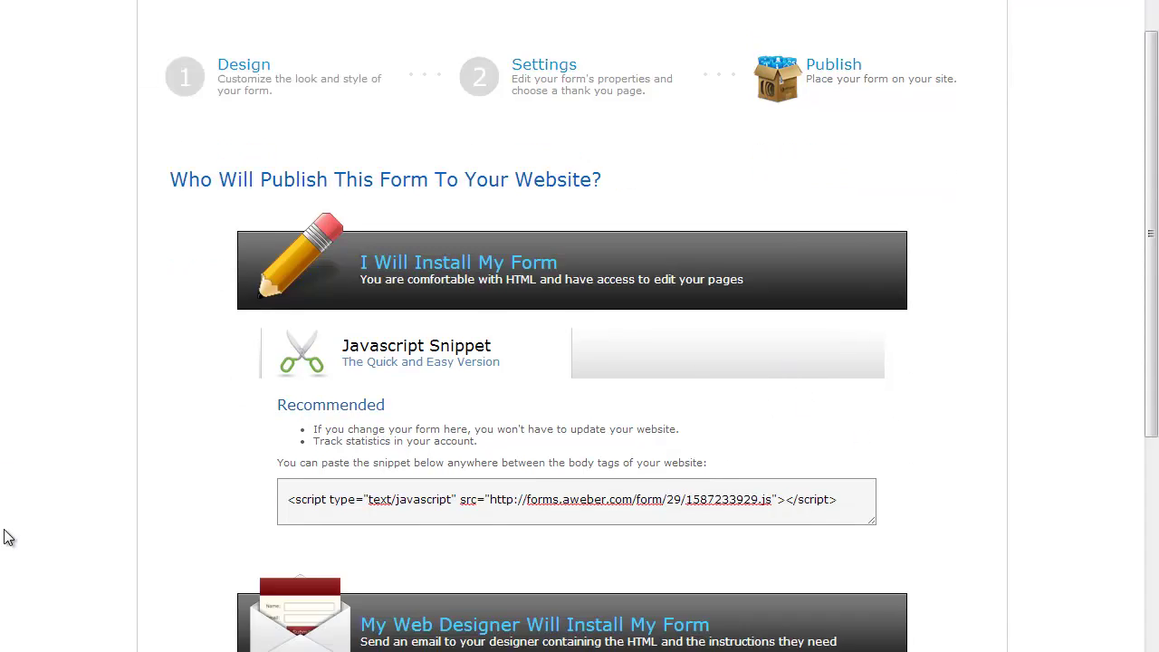
left_click(534, 554)
left_click(375, 515)
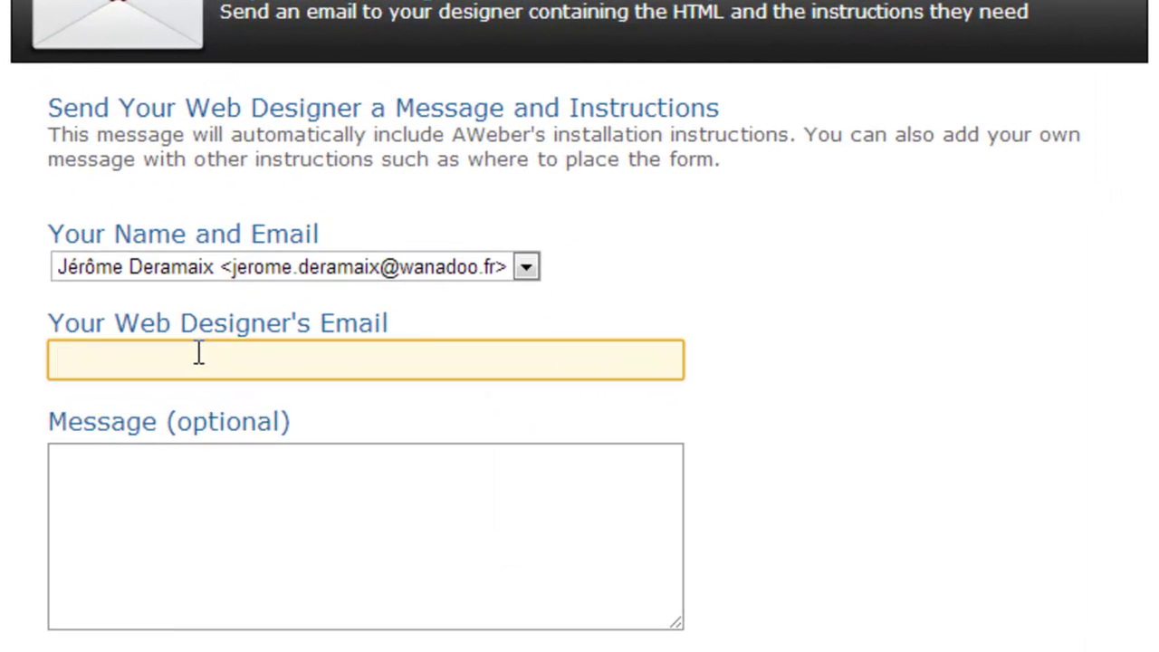
Step: Write the message 'Merci d'installer le formulaire' and send it to the designer
key("Tab")
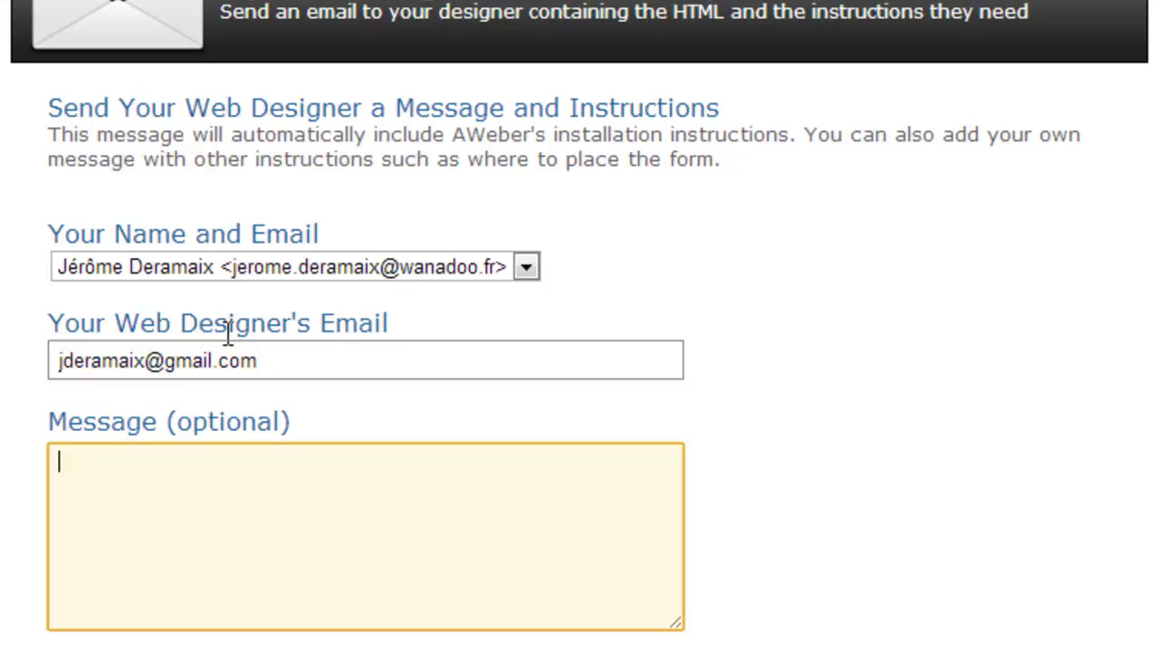
type("Merci d'in")
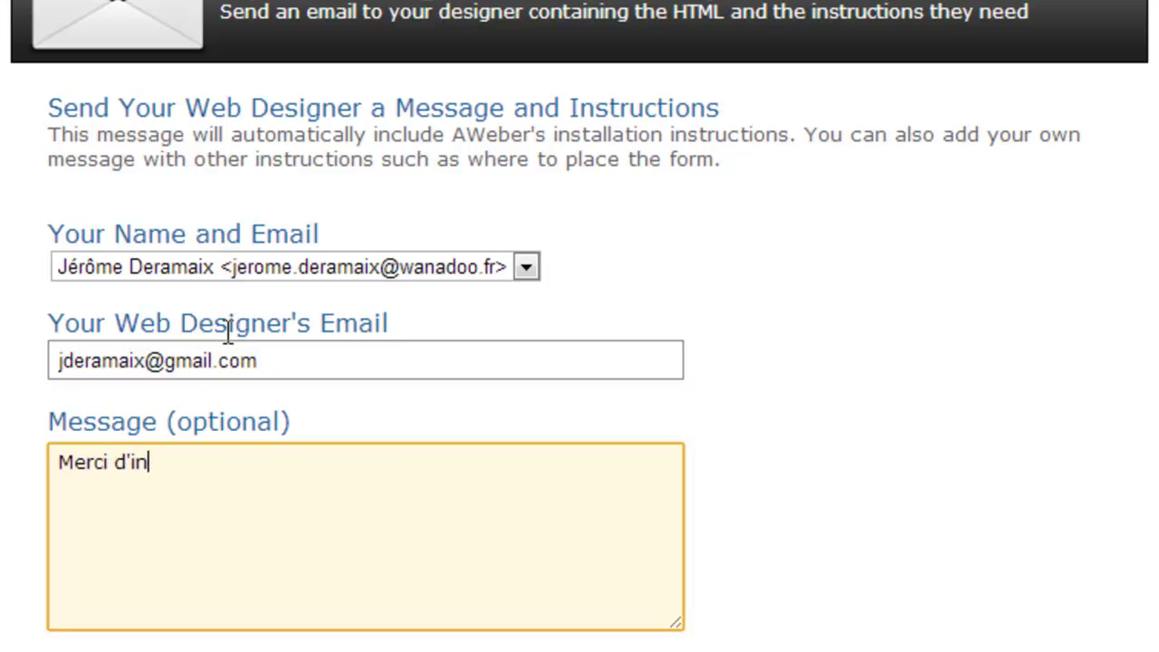
type("staller le formualire")
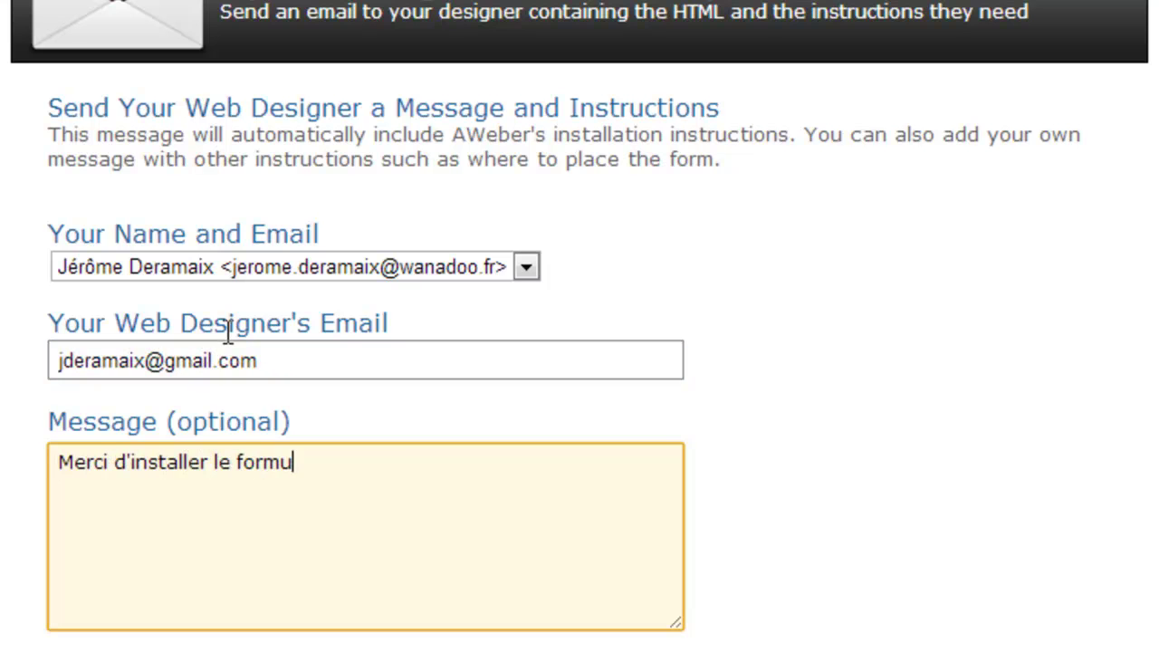
key("BackSpace")
key("BackSpace")
key("BackSpace")
key("BackSpace")
key("BackSpace")
type("laire")
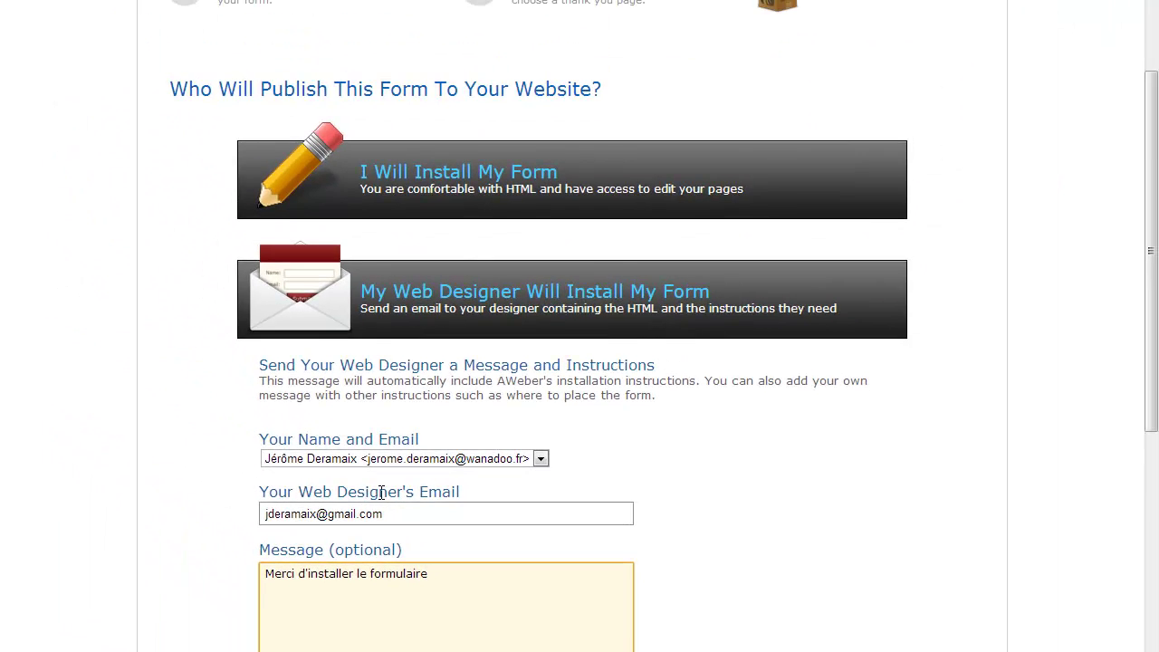
scroll(381, 492, "down", 3)
left_click(329, 429)
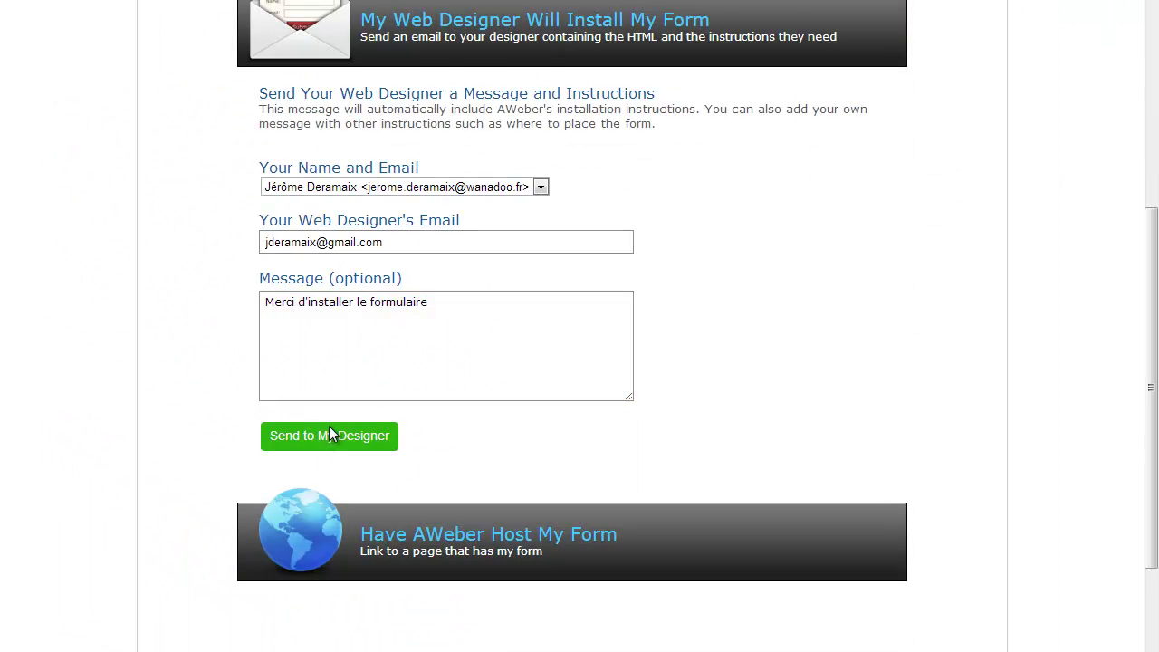
Step: Reveal and select the AWeber-hosted form link, then return to Sign Up Forms
left_click(450, 558)
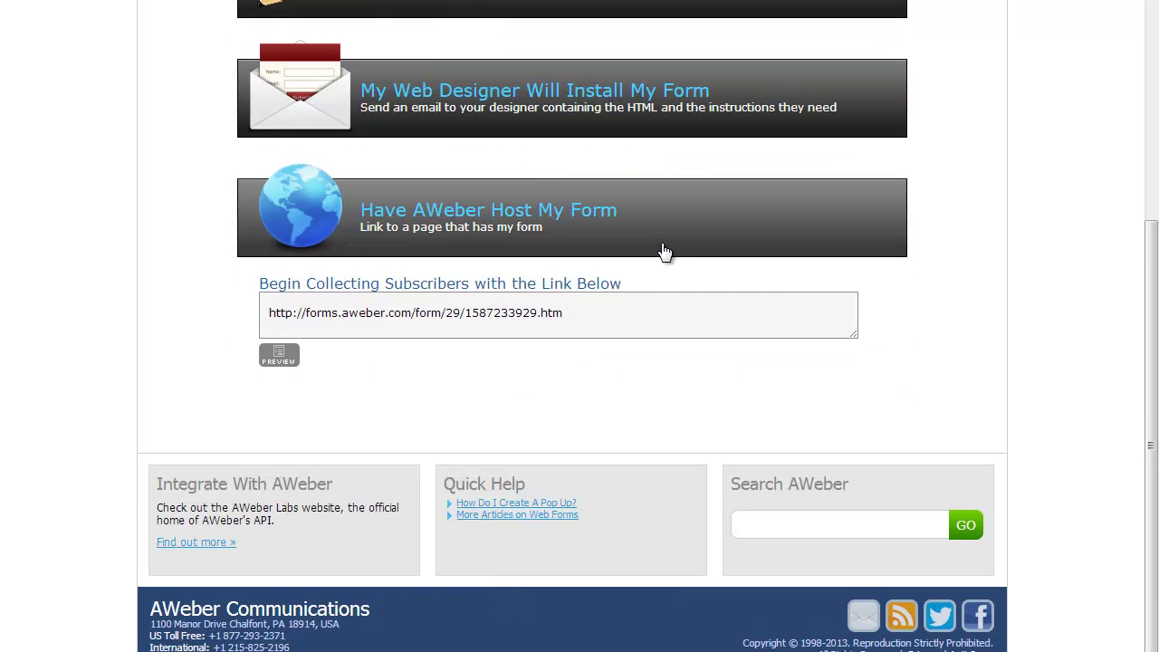
left_click(635, 308)
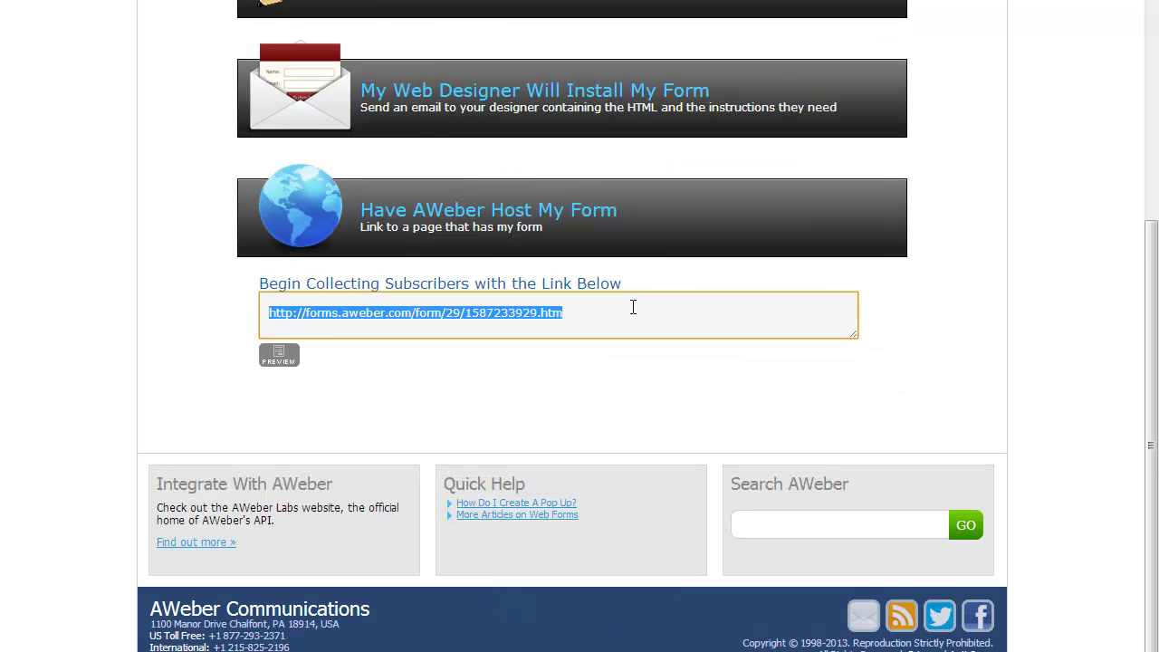
scroll(634, 308, "up", 4)
scroll(623, 338, "down", 3)
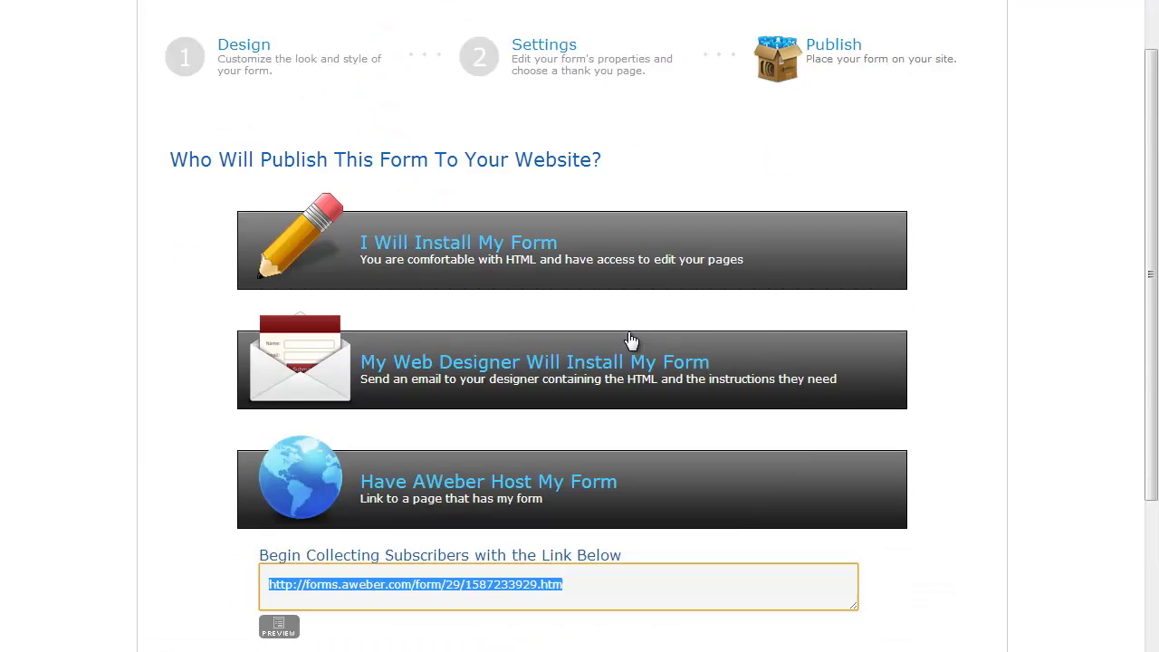
scroll(628, 336, "up", 3)
left_click(647, 55)
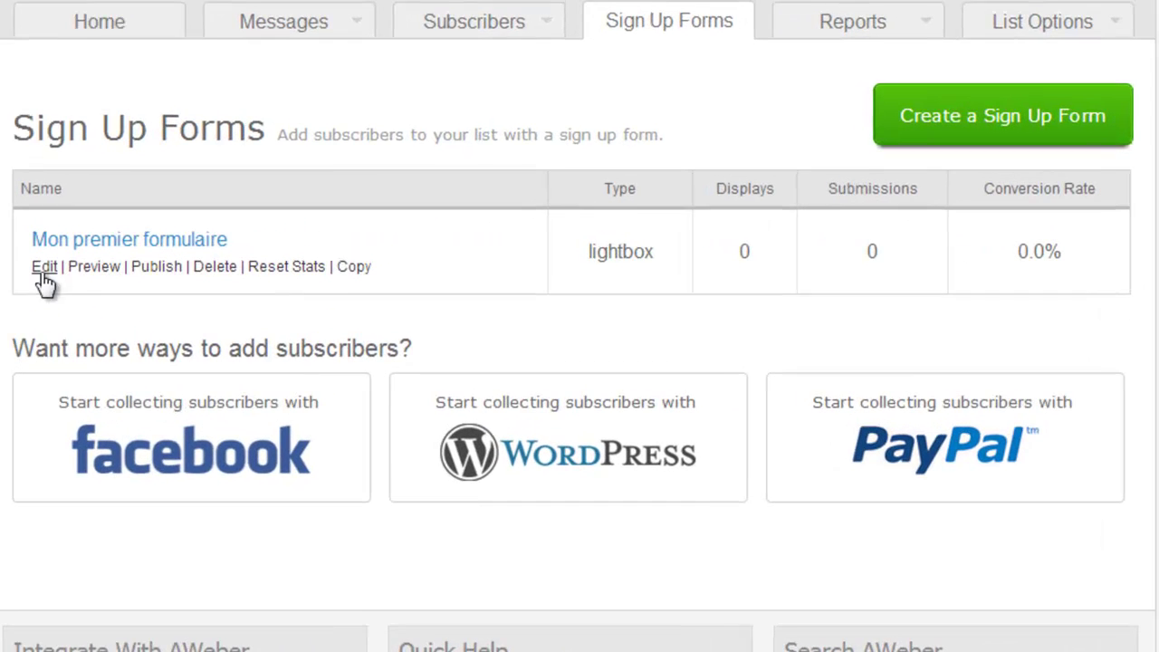
Step: Preview the 'Mon premier formulaire' lightbox, then close the preview and its window
left_click(162, 259)
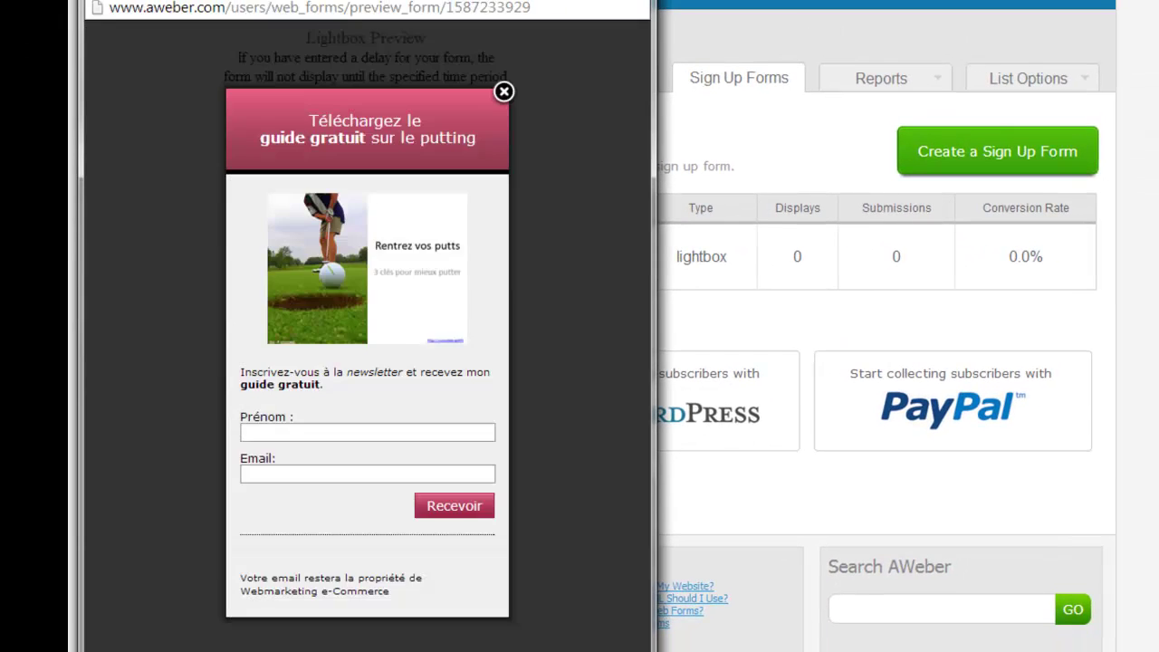
left_click(503, 92)
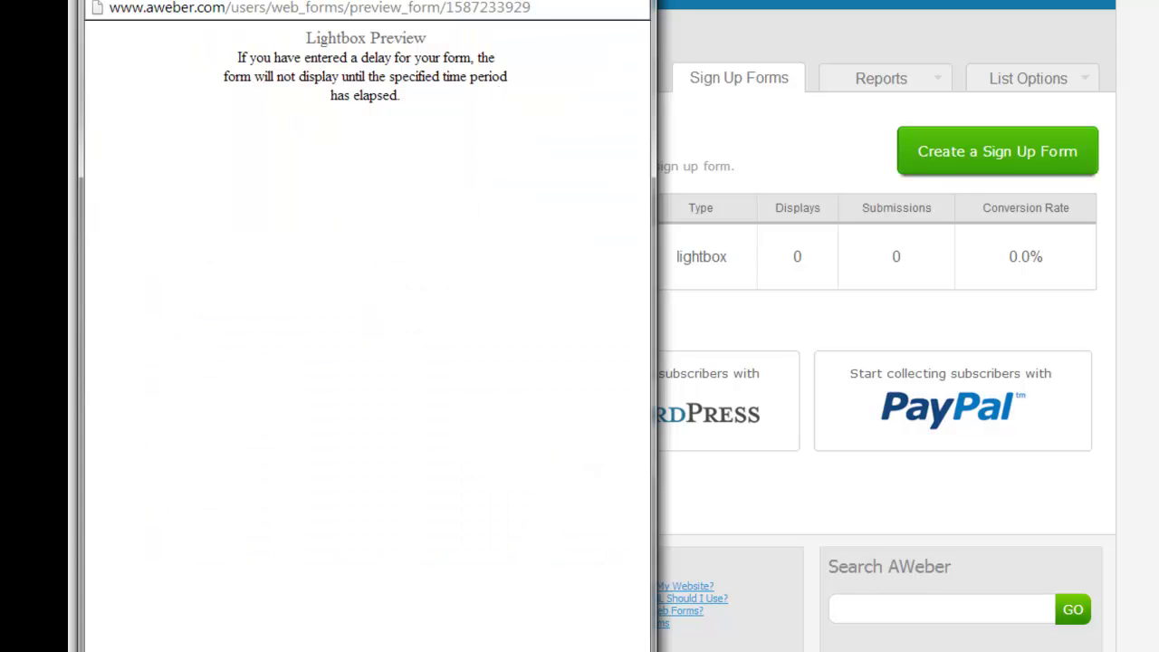
key("ctrl+w")
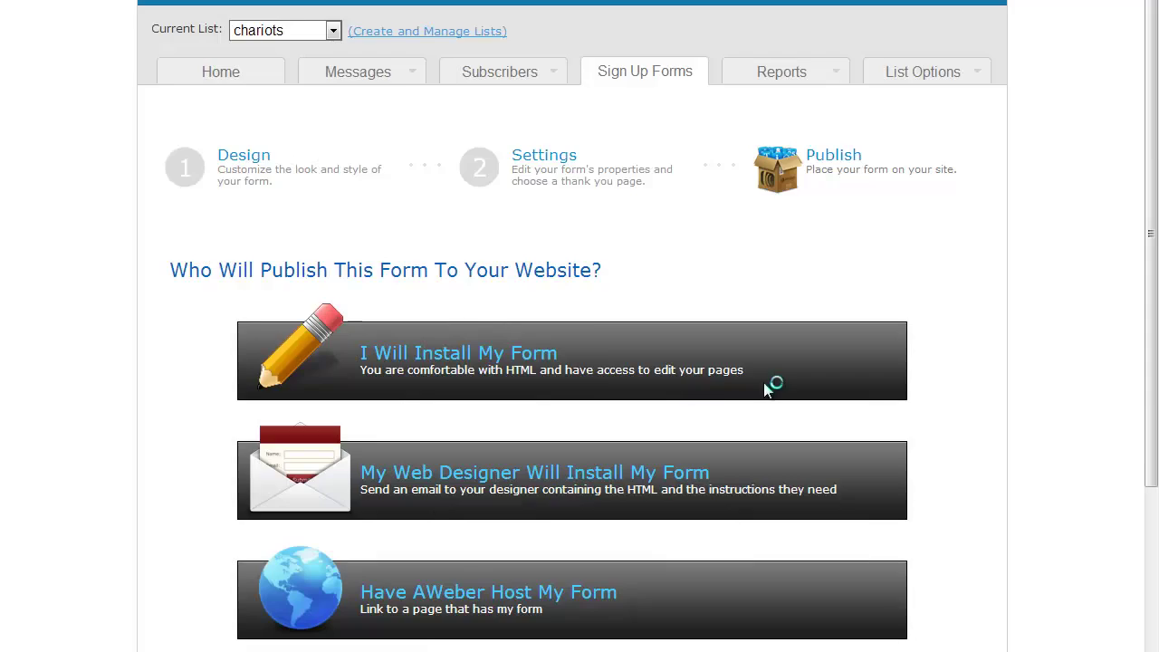
scroll(577, 119, "down", 3)
scroll(607, 114, "up", 3)
Step: On the Sign Up Forms list, highlight the form's Lightbox type, 0 displays, 0 submissions and 0.0% conversion rate
left_click(650, 76)
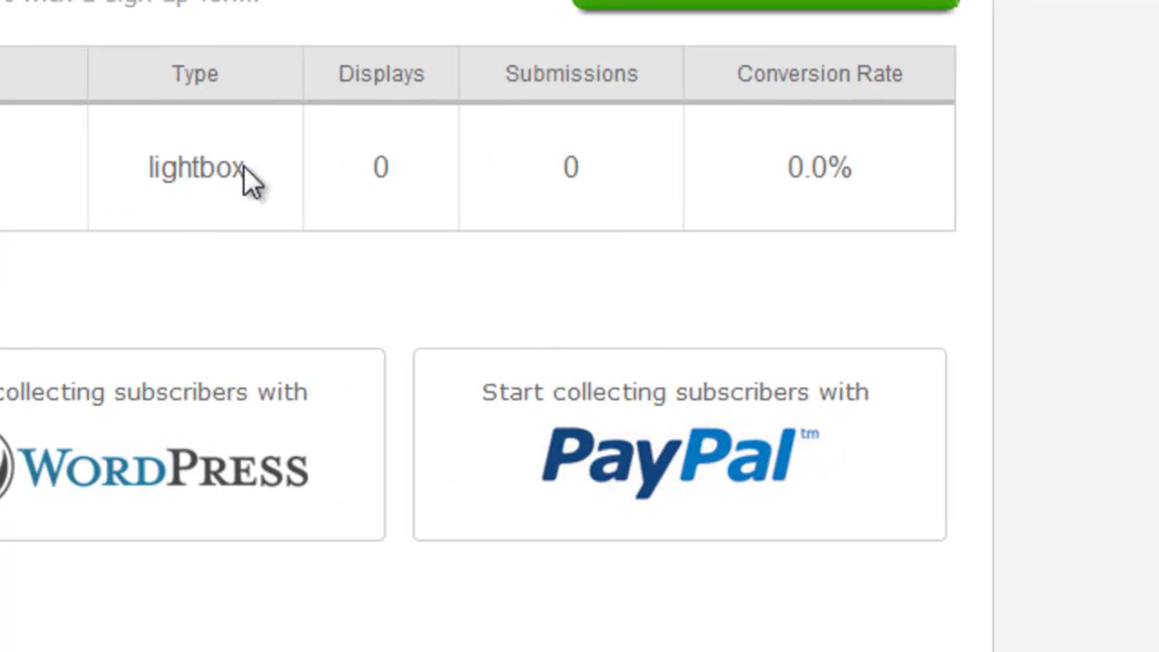
left_click_drag(632, 249, 570, 248)
left_click_drag(366, 173, 403, 172)
left_click_drag(603, 176, 526, 183)
left_click_drag(858, 166, 782, 181)
left_click(741, 222)
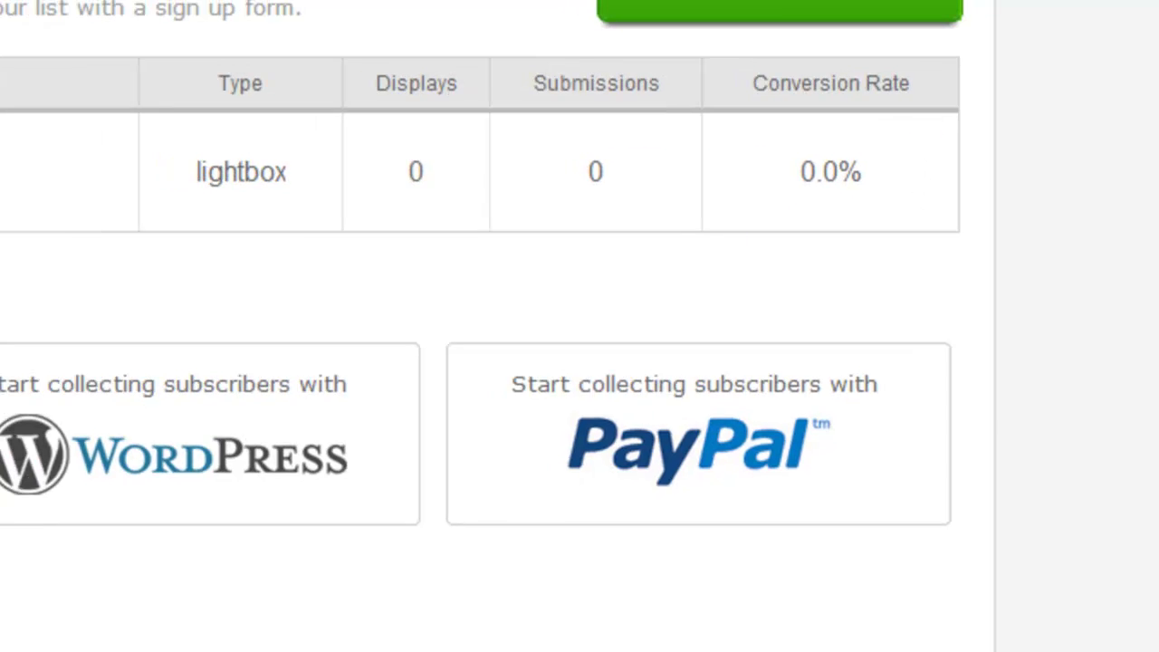